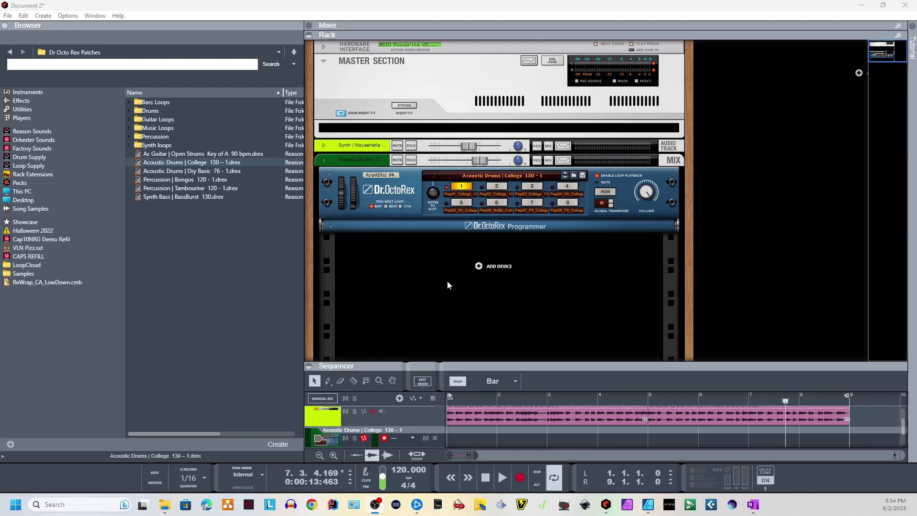
# - Play the song from the beginning to hear the synth audio with the drum loop, and stop back at the start
pyautogui.click(404, 287)
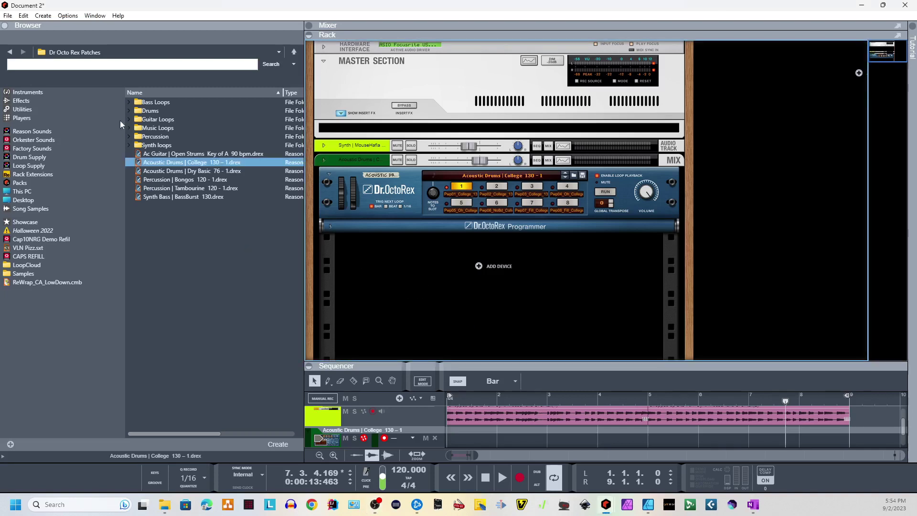
pyautogui.press('Home')
pyautogui.press('space')
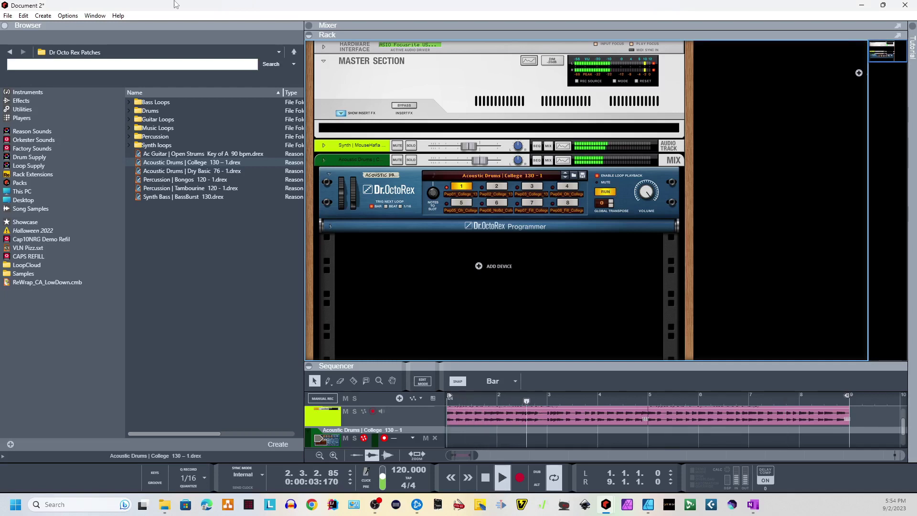
pyautogui.click(502, 475)
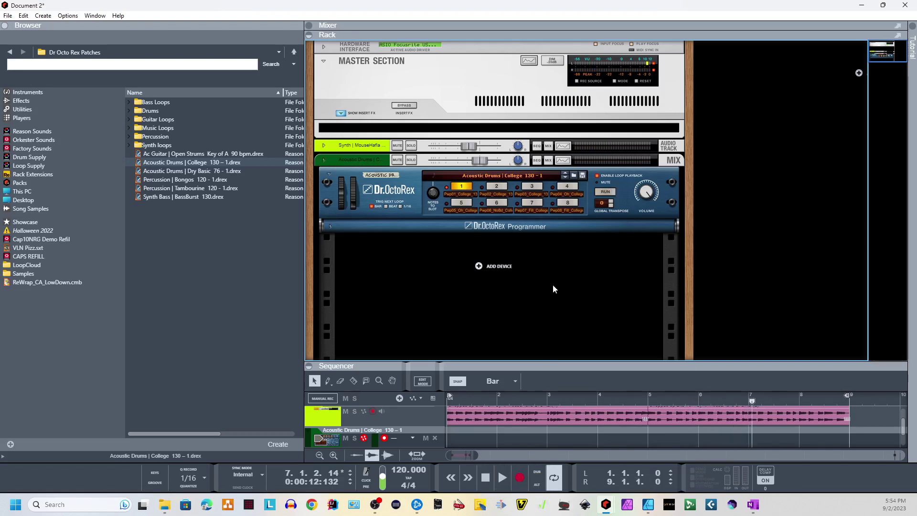
pyautogui.click(485, 477)
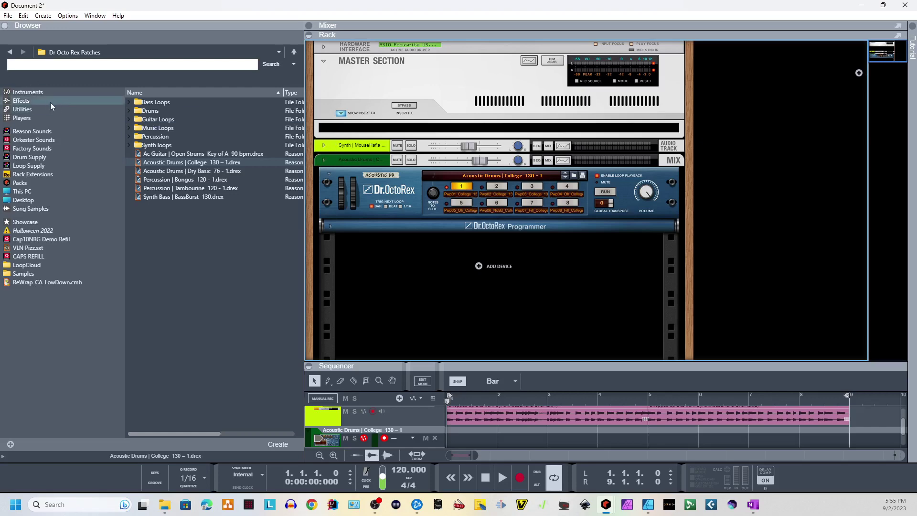
# - Add an empty Combinator without its own mix channel below the Dr. OctoRex, undoing the version created with a channel
pyautogui.doubleClick(214, 125)
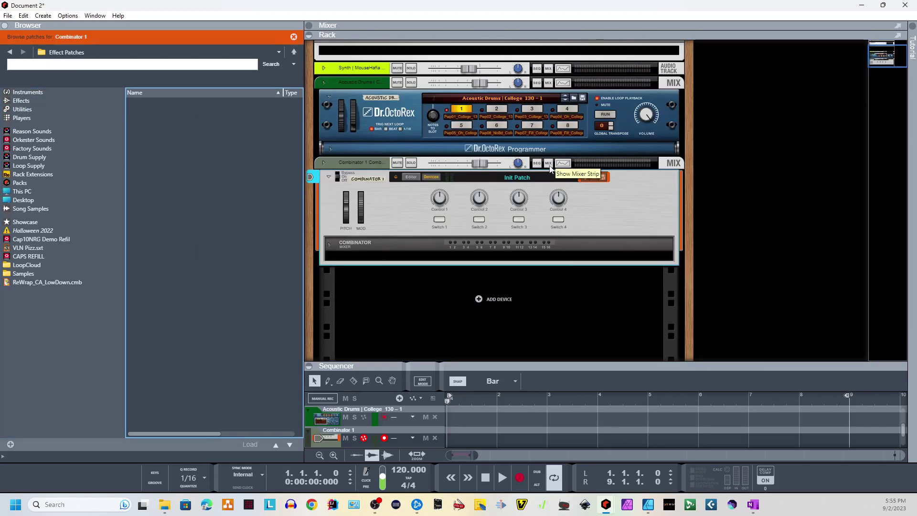
pyautogui.hotkey('ctrl', 'z')
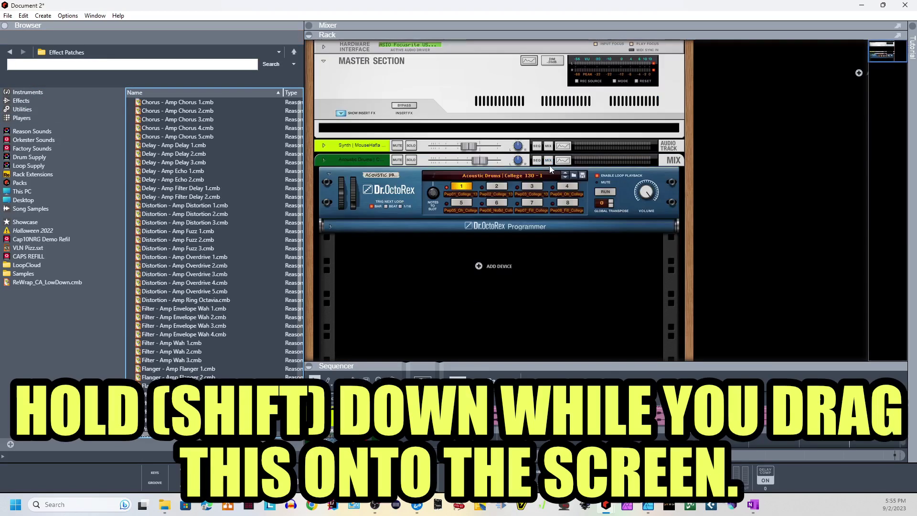
pyautogui.click(22, 109)
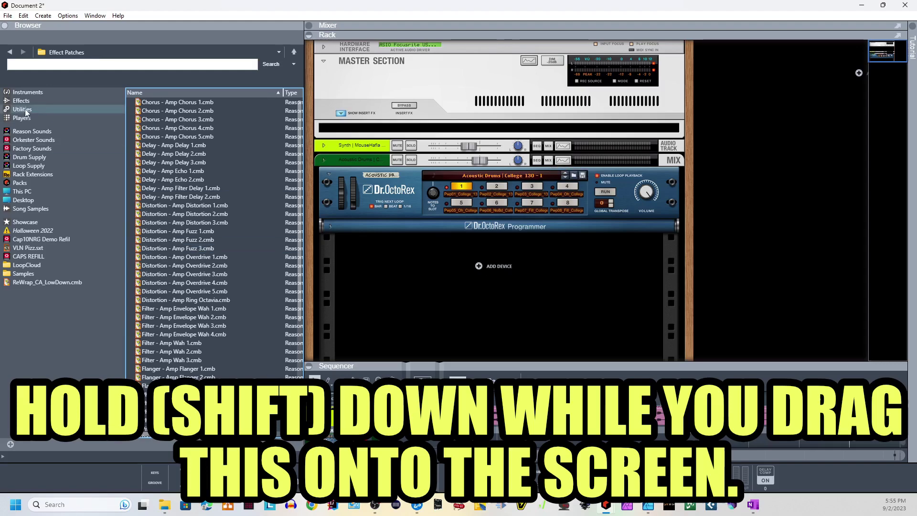
pyautogui.click(239, 131)
pyautogui.moveTo(239, 131); pyautogui.dragTo(535, 316)
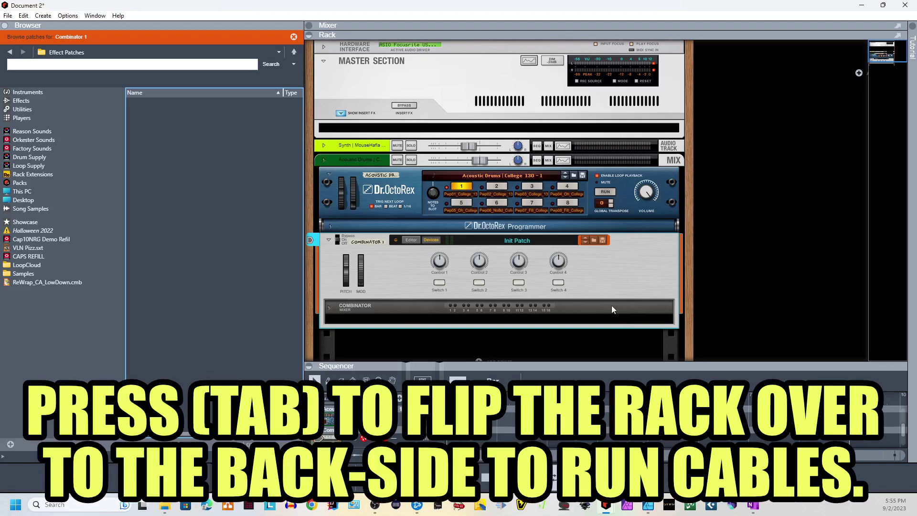
# - On the back of the rack, cable the Master Section's insert FX send to the Combinator's input and the Combinator's output to the insert return
pyautogui.press('Tab')
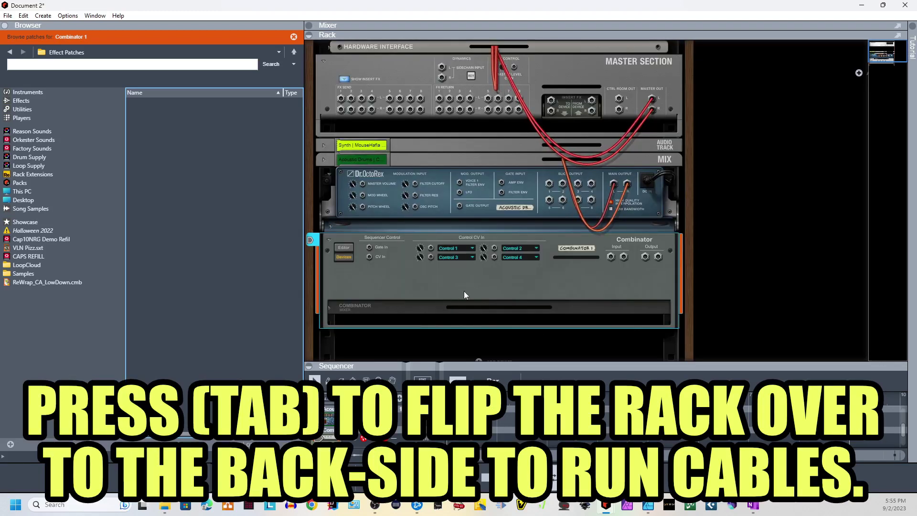
pyautogui.moveTo(552, 100); pyautogui.dragTo(612, 260)
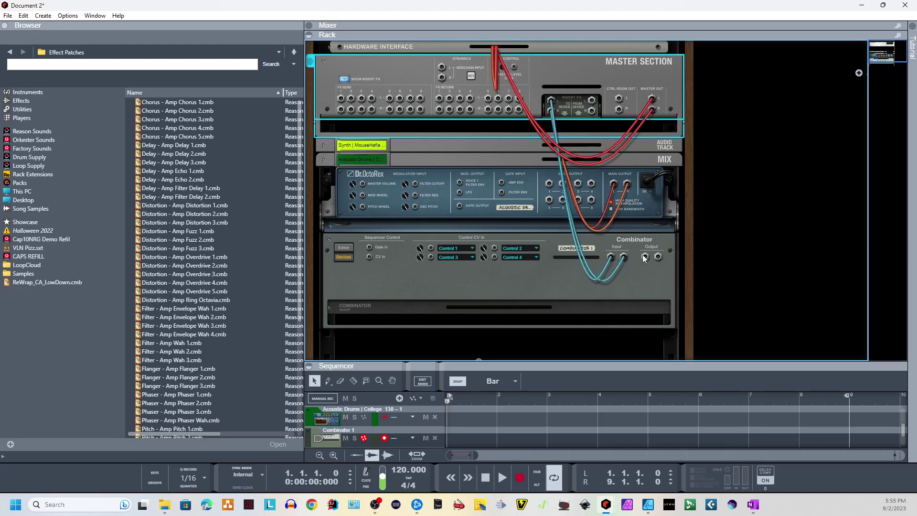
pyautogui.moveTo(592, 101); pyautogui.dragTo(658, 258)
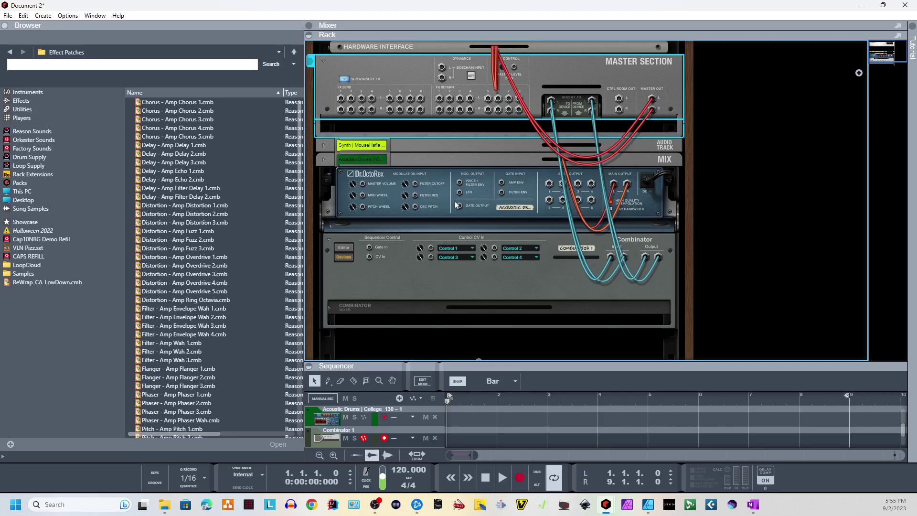
# - Move the Combinator to the top of a new second rack column and narrow the browser for more rack space
pyautogui.moveTo(403, 237); pyautogui.dragTo(675, 147)
pyautogui.hscroll(3, 433, 227)
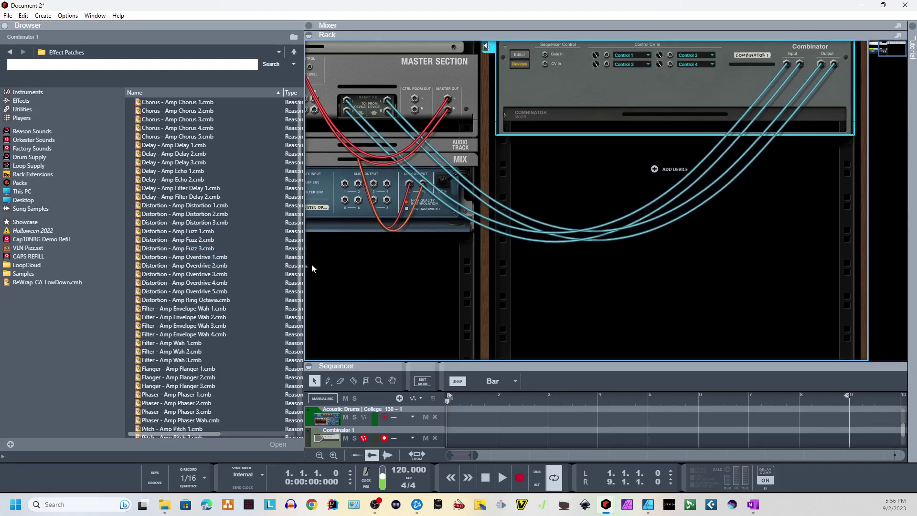
pyautogui.moveTo(304, 272); pyautogui.dragTo(158, 283)
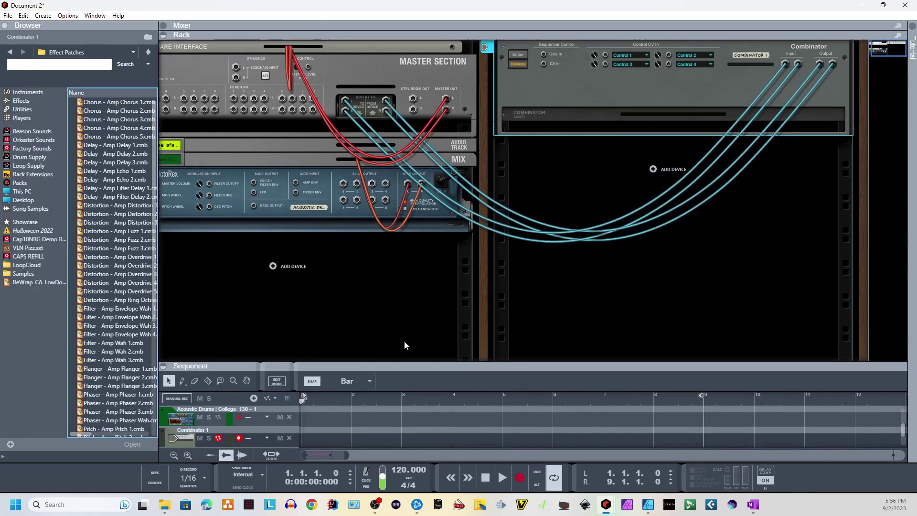
# - Show the front of the rack and play the song briefly to check that the signal passes through the Combinator
pyautogui.press('Tab')
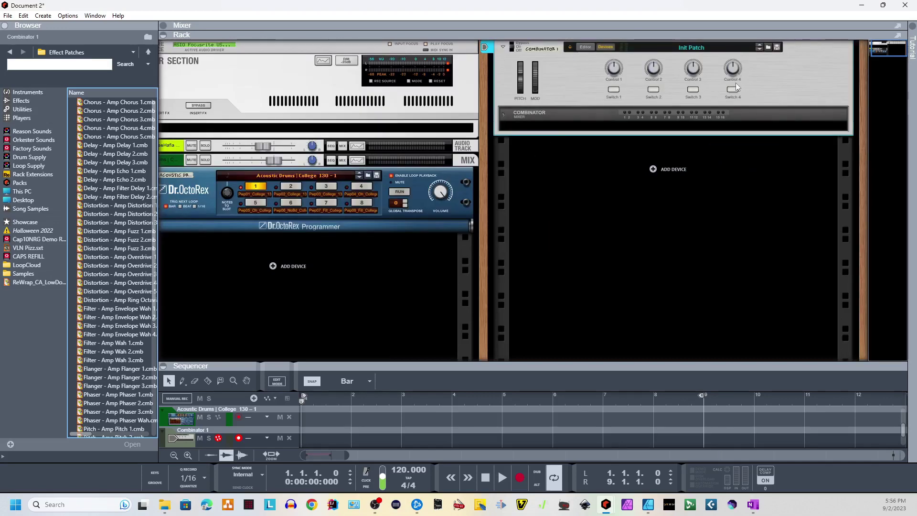
pyautogui.press('space')
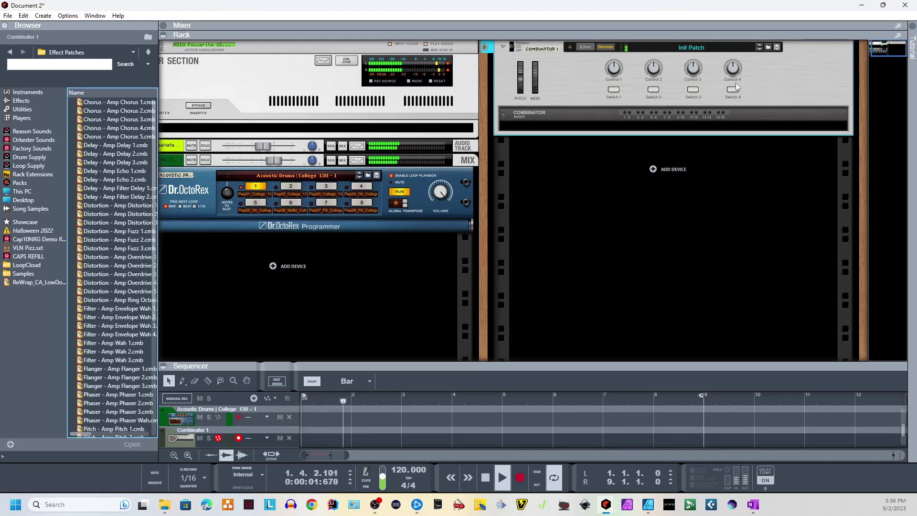
pyautogui.press('space')
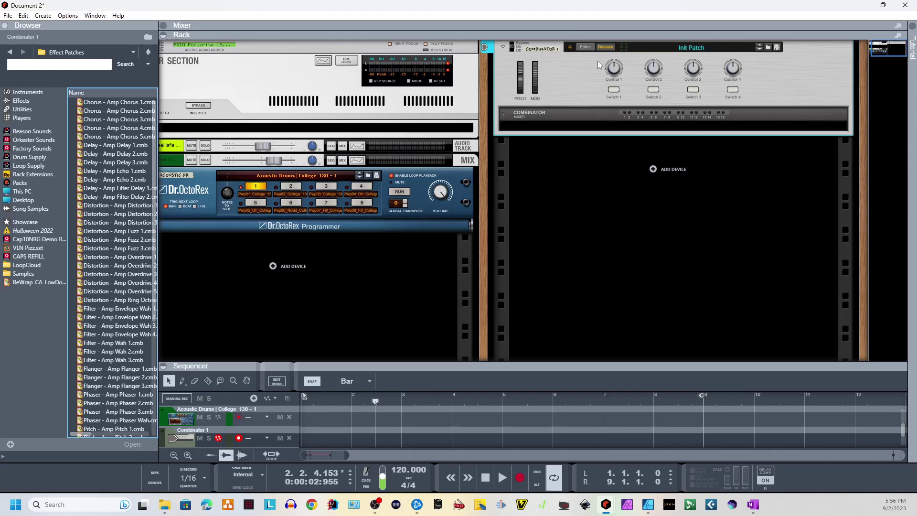
# - In the Combinator's editor, delete all the default panel elements and add a single Vintage XXL control
pyautogui.click(590, 49)
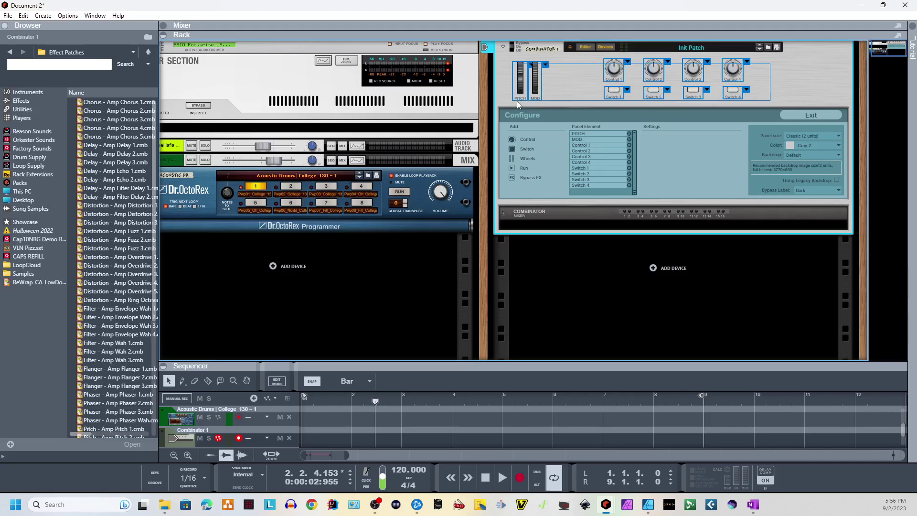
pyautogui.press('Delete')
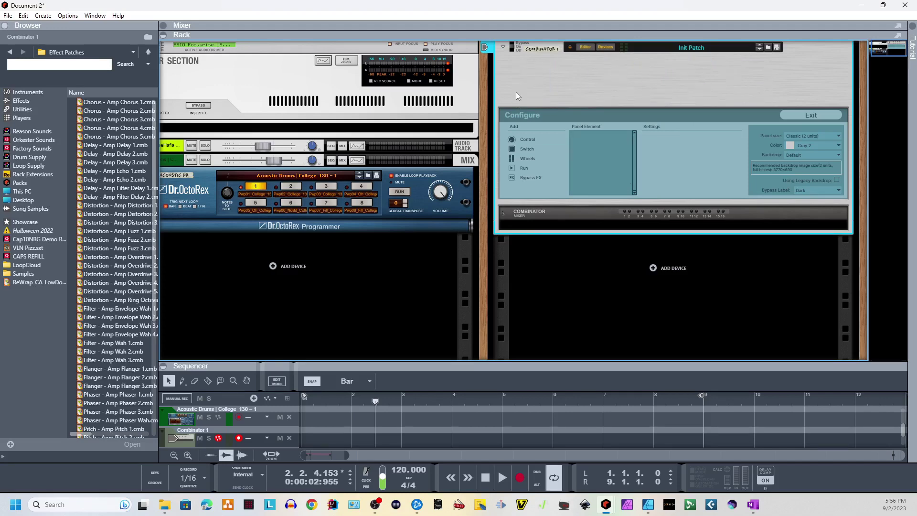
pyautogui.click(515, 139)
pyautogui.moveTo(517, 77); pyautogui.dragTo(542, 89)
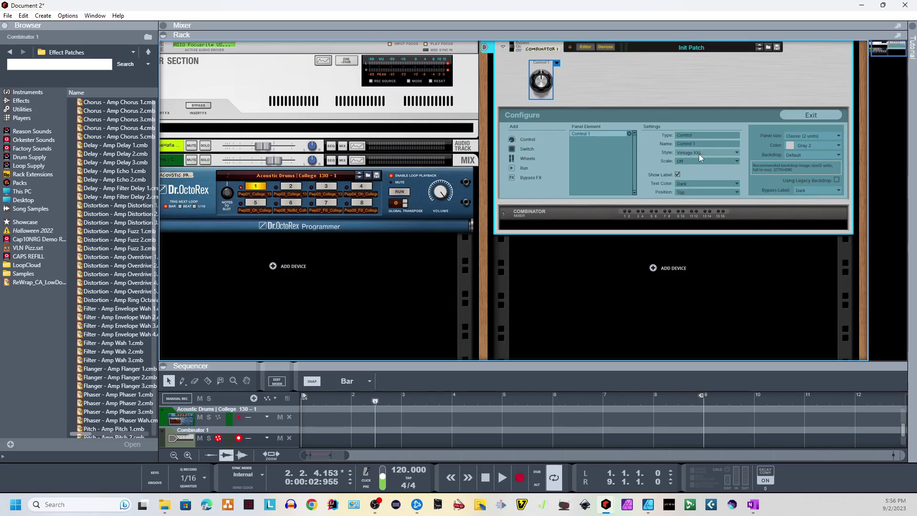
# - Position the control in the center of the Combinator's panel and deselect it
pyautogui.moveTo(543, 88)
pyautogui.mouseDown()
pyautogui.moveTo(526, 87)
pyautogui.moveTo(536, 87)
pyautogui.mouseUp()
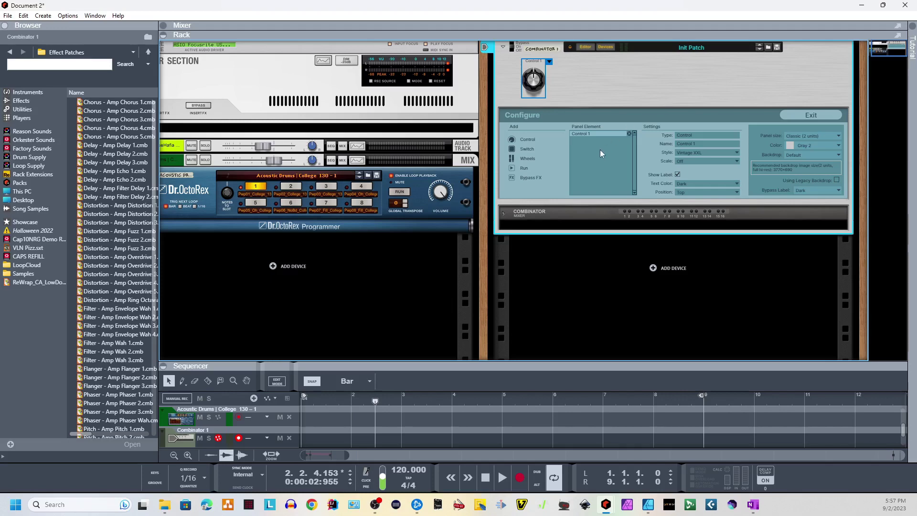
pyautogui.click(591, 87)
pyautogui.moveTo(538, 85); pyautogui.dragTo(665, 84)
pyautogui.click(712, 82)
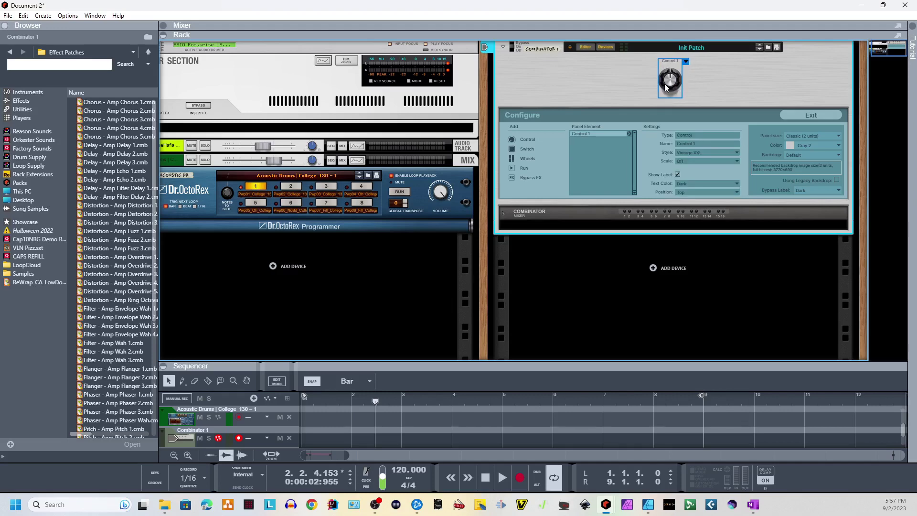
pyautogui.click(774, 93)
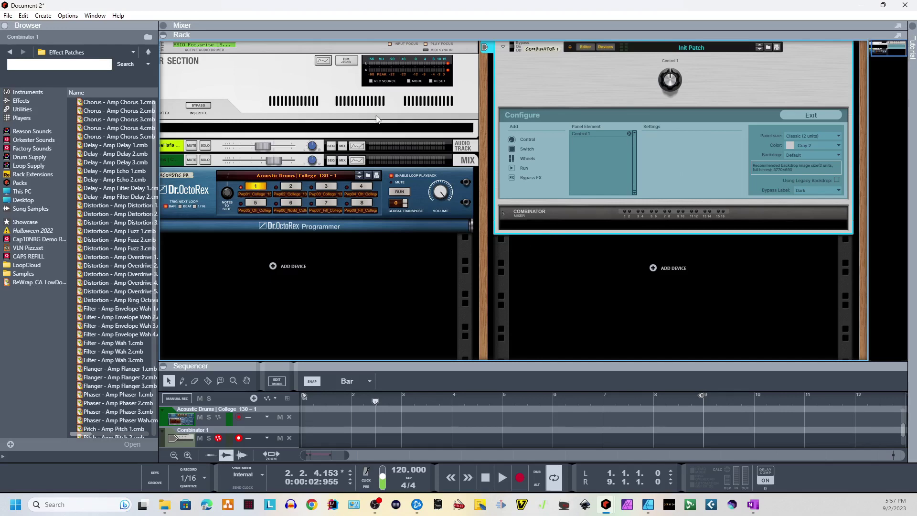
# - Add a CF-101 Chorus/Flanger, D-11 Foldback Distortion, DDL-1 Digital Delay Line and ECF-42 Envelope Controlled Filter inside the Combinator
pyautogui.click(188, 124)
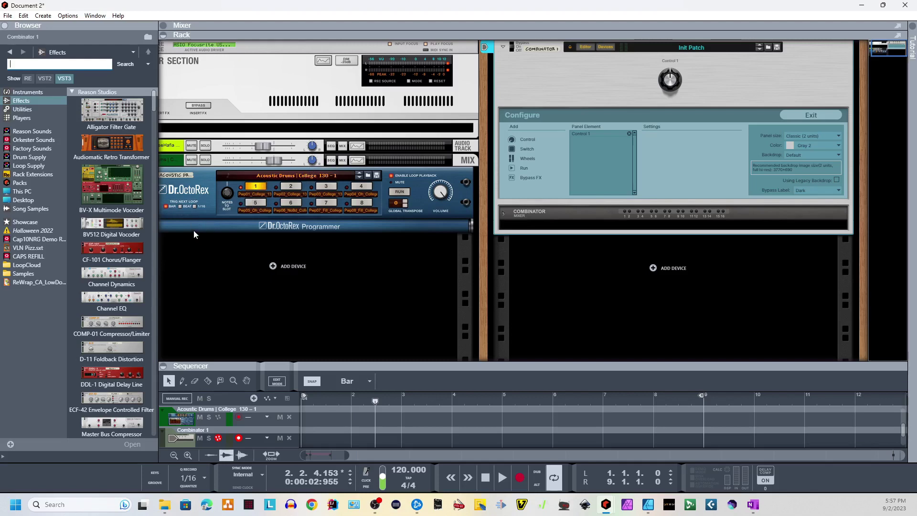
pyautogui.moveTo(115, 249); pyautogui.dragTo(596, 225)
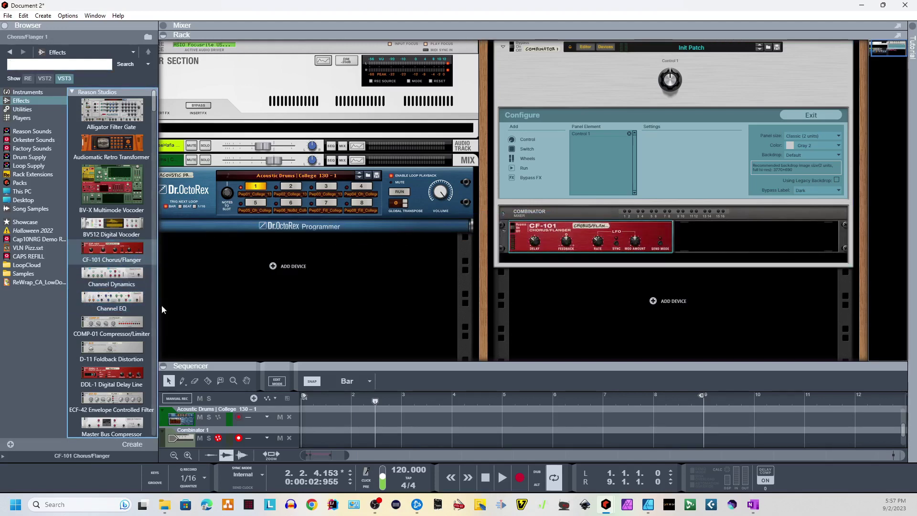
pyautogui.moveTo(112, 353)
pyautogui.mouseDown()
pyautogui.moveTo(555, 295)
pyautogui.moveTo(737, 239)
pyautogui.mouseUp()
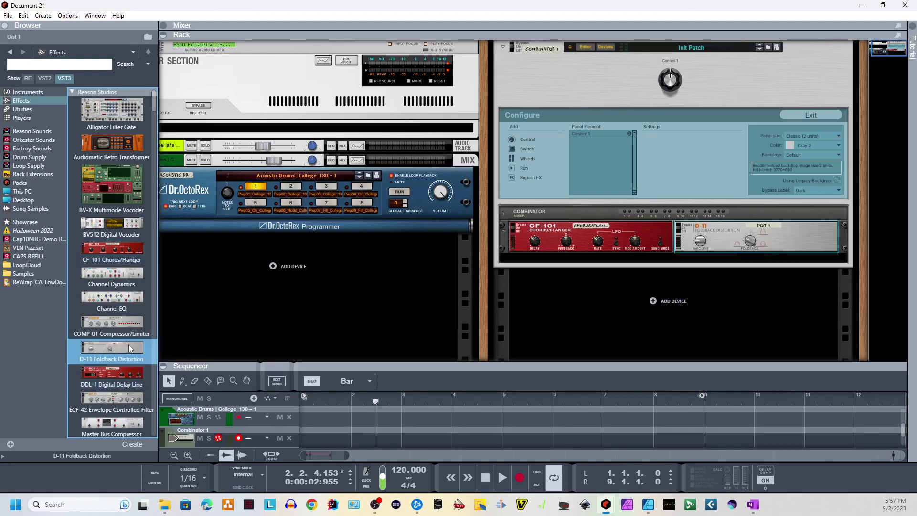
pyautogui.moveTo(112, 373); pyautogui.dragTo(615, 255)
pyautogui.scroll(-3, 123, 352)
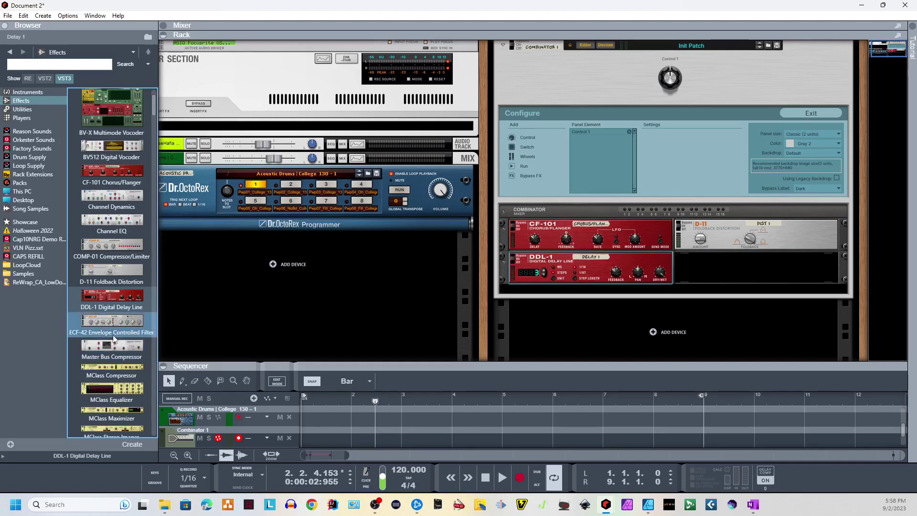
pyautogui.moveTo(115, 331); pyautogui.dragTo(772, 267)
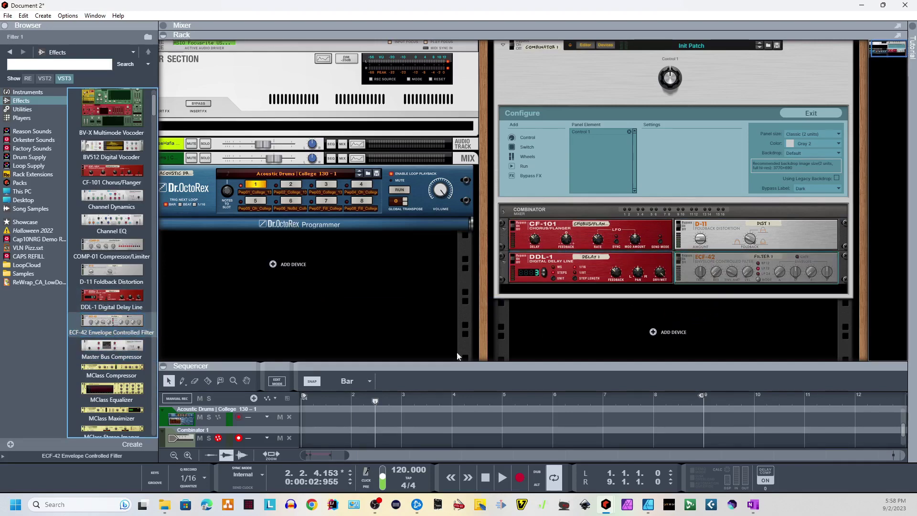
# - Add a PH-90 Phaser before the DDL-1 and an RV-7 Digital Reverb after the ECF-42, and move the D-11 ahead of the CF-101
pyautogui.scroll(-3, 116, 326)
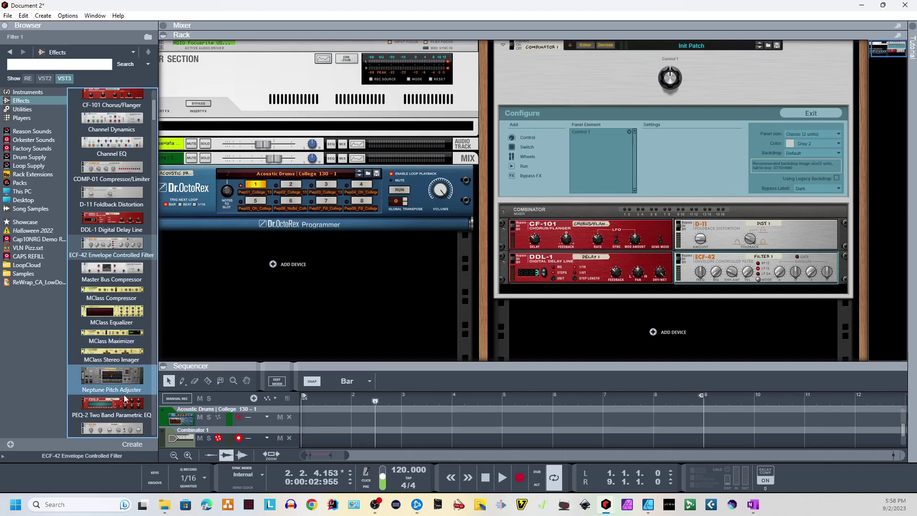
pyautogui.scroll(-2, 118, 405)
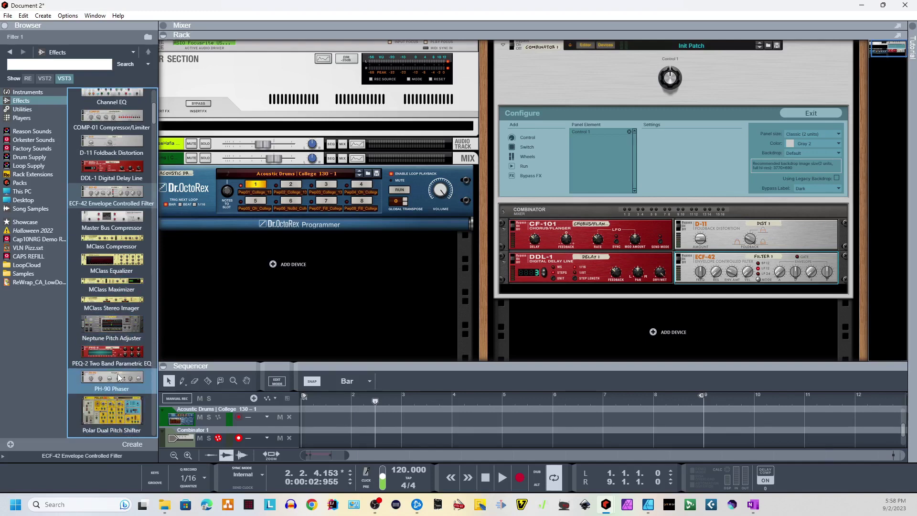
pyautogui.moveTo(117, 373); pyautogui.dragTo(583, 271)
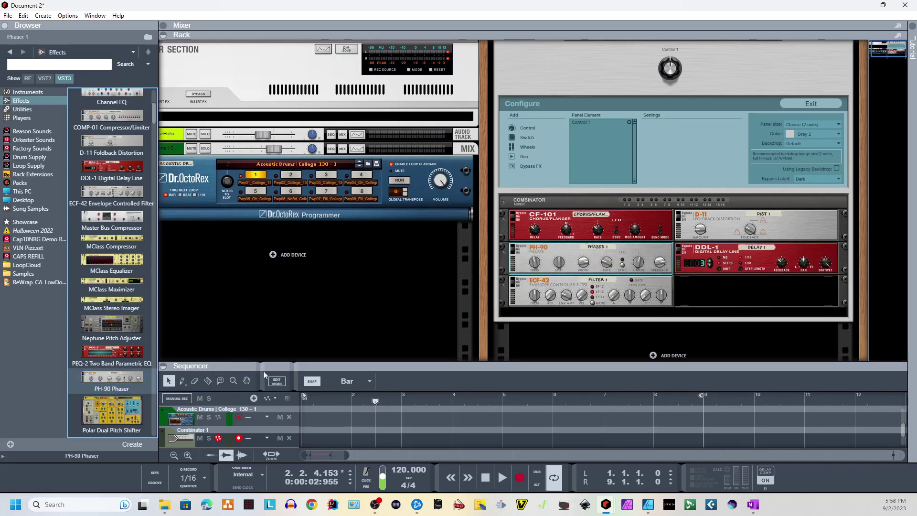
pyautogui.scroll(-4, 102, 388)
pyautogui.moveTo(112, 351); pyautogui.dragTo(776, 242)
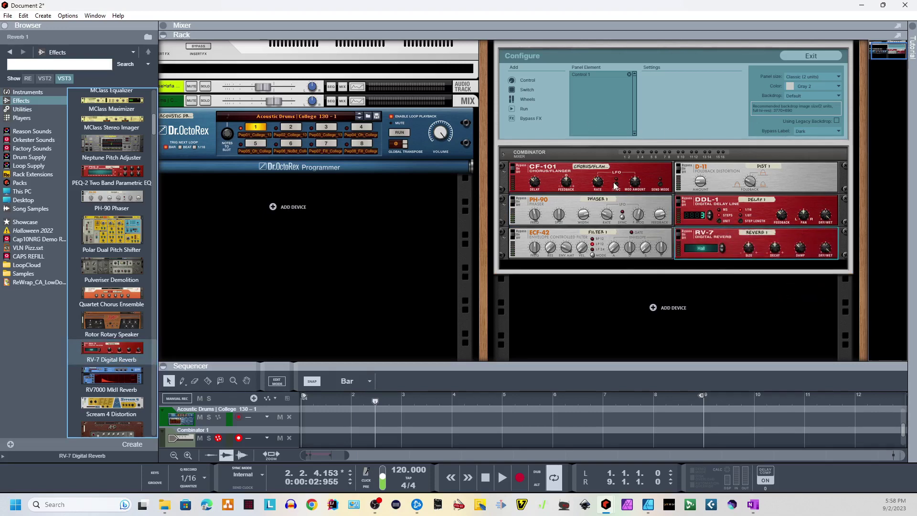
pyautogui.moveTo(777, 176); pyautogui.dragTo(632, 168)
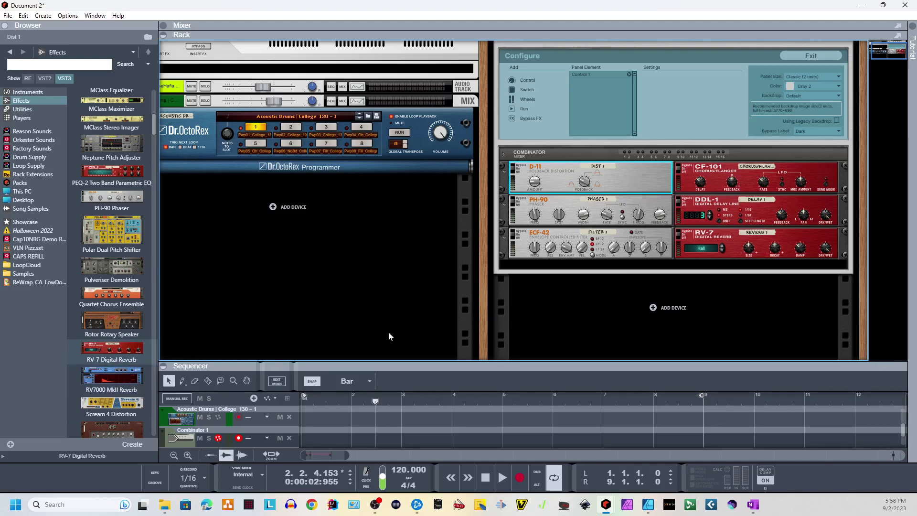
# - Add an RV7000 MkII Reverb and an Audiomatic Retro Transformer beneath the half-width effects in the Combinator
pyautogui.moveTo(133, 388); pyautogui.dragTo(666, 253)
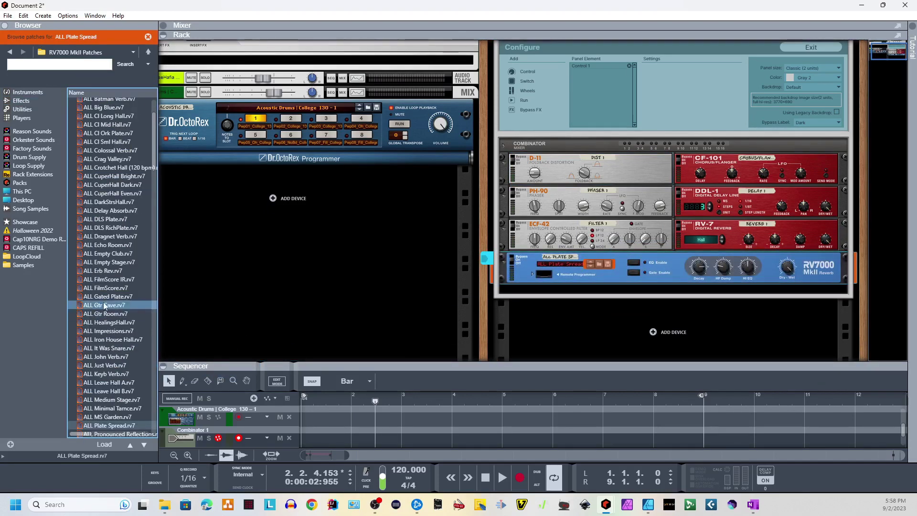
pyautogui.click(21, 100)
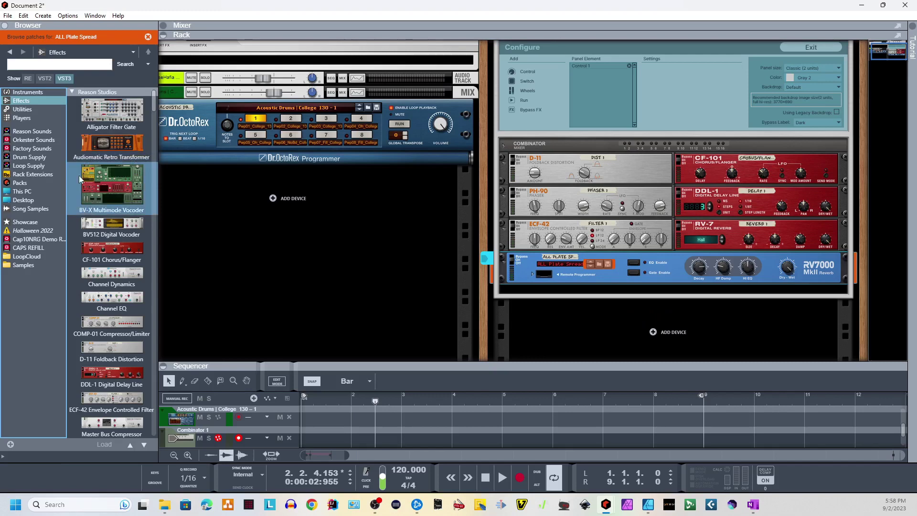
pyautogui.moveTo(117, 142)
pyautogui.mouseDown()
pyautogui.moveTo(489, 192)
pyautogui.moveTo(612, 294)
pyautogui.mouseUp()
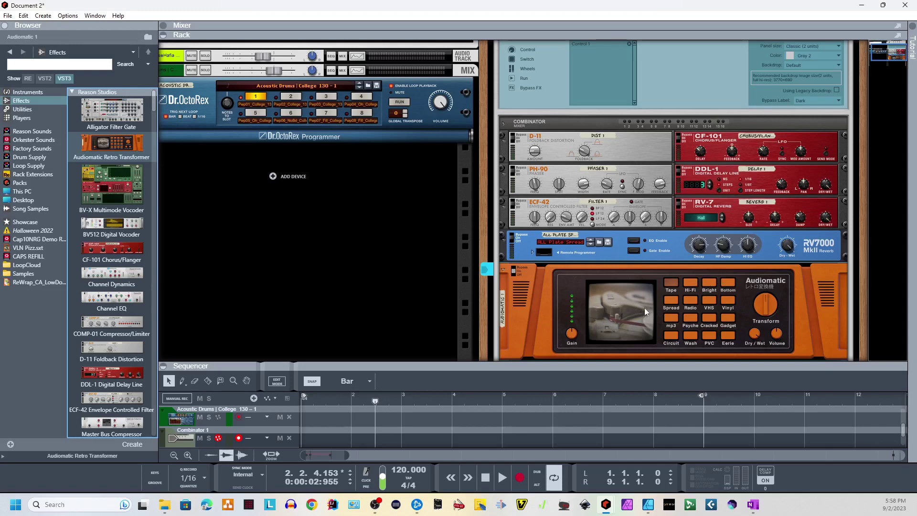
# - Add a Quartet Chorus Ensemble above the RV7000 MkII and The Echo beneath it inside the Combinator
pyautogui.scroll(-10, 124, 243)
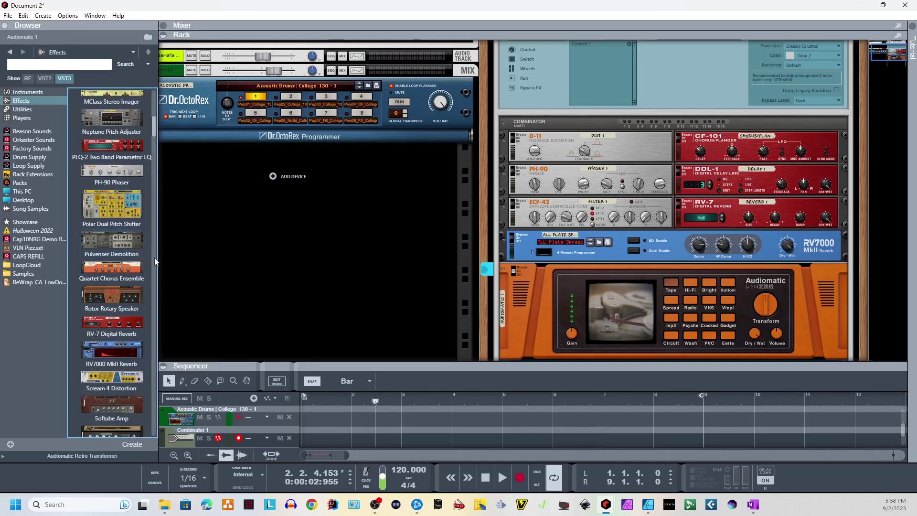
pyautogui.moveTo(99, 272); pyautogui.dragTo(543, 259)
pyautogui.moveTo(111, 342)
pyautogui.mouseDown()
pyautogui.moveTo(666, 324)
pyautogui.moveTo(665, 313)
pyautogui.moveTo(650, 310)
pyautogui.mouseUp()
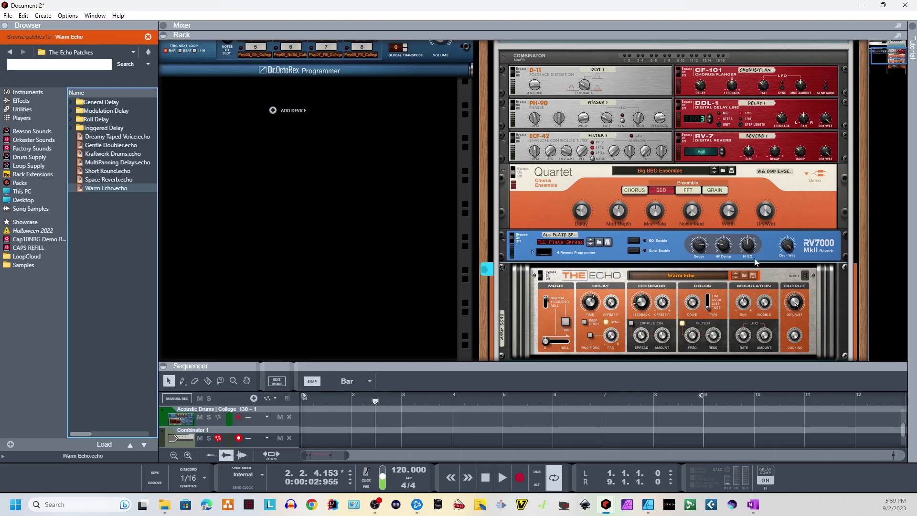
# - Remove the Quartet, RV7000 MkII, The Echo and Audiomatic from the Combinator, keeping only the half-width effects
pyautogui.scroll(-3, 754, 255)
pyautogui.scroll(-3, 750, 261)
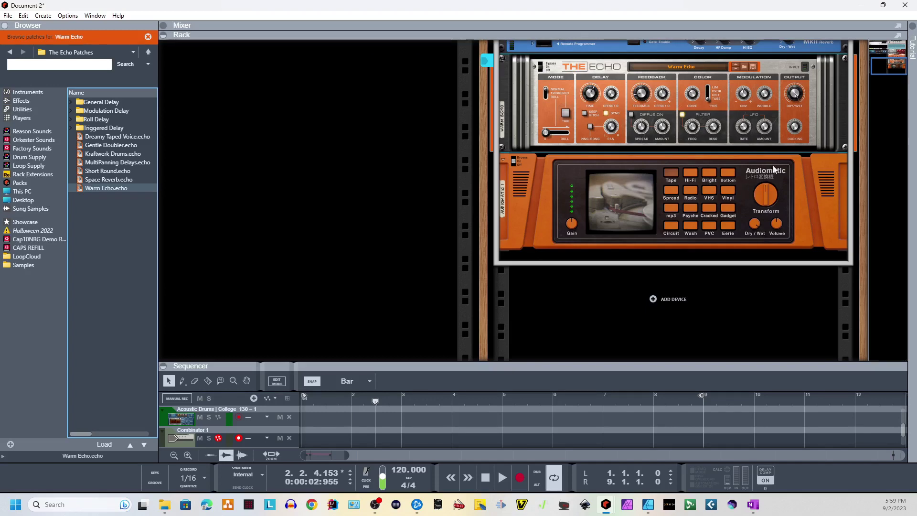
pyautogui.click(831, 204)
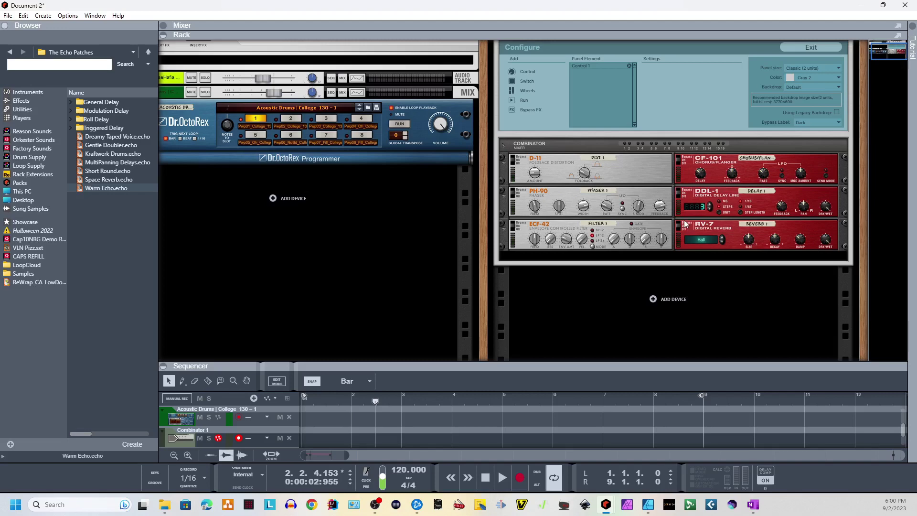
# - Show the back of the rack and cable the Combinator's To Devices outputs into the half-width effects as a series chain
pyautogui.press('Tab')
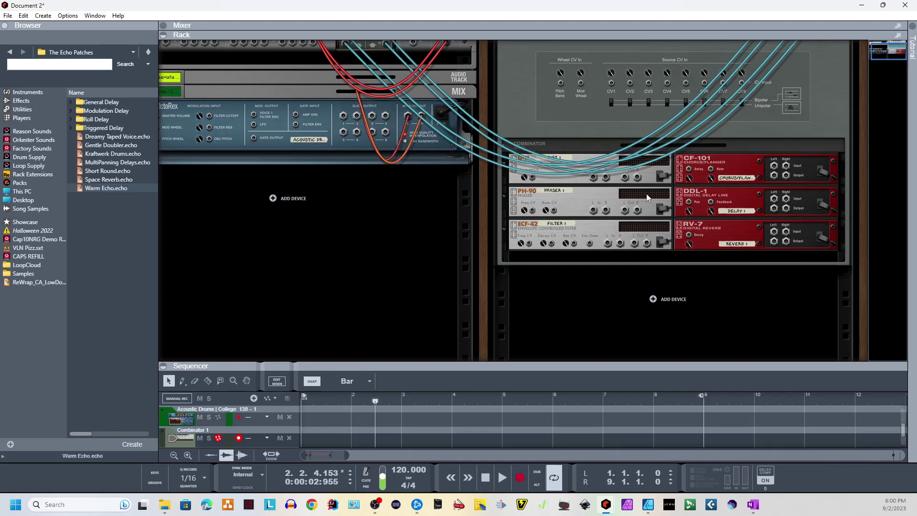
pyautogui.scroll(3, 647, 197)
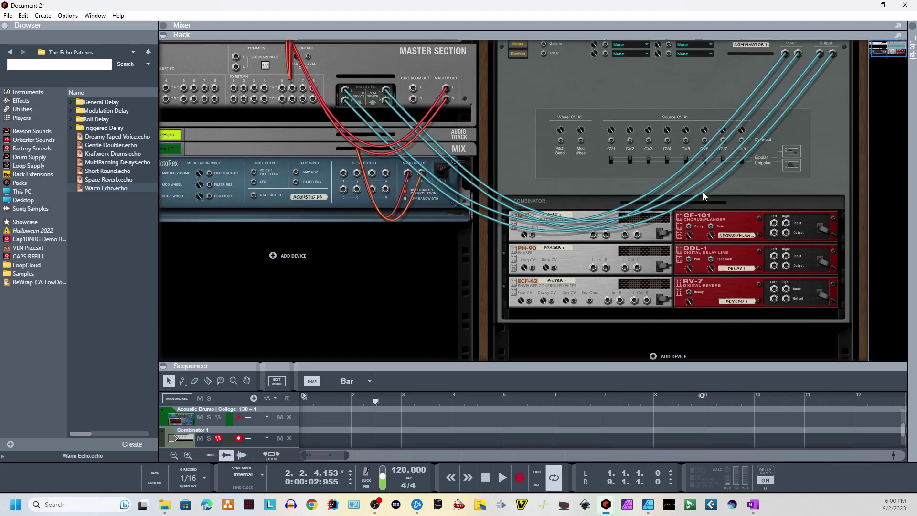
pyautogui.scroll(1, 647, 222)
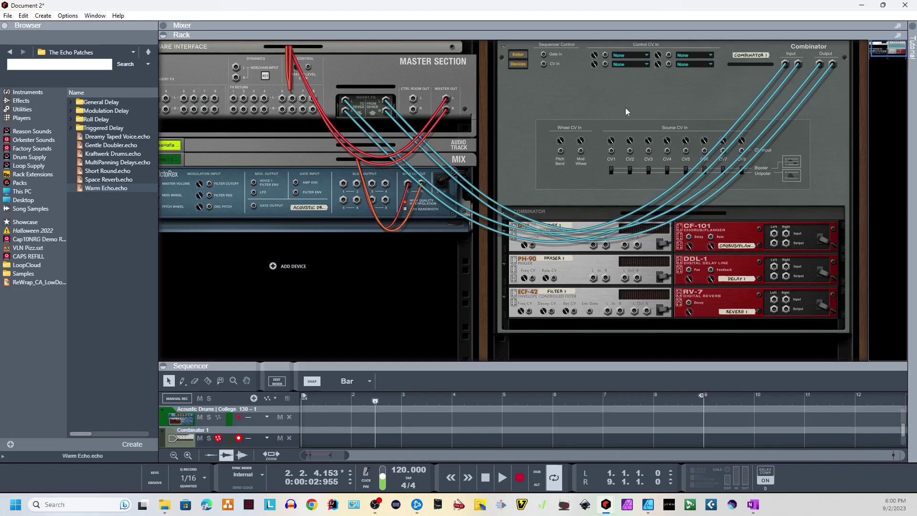
pyautogui.scroll(-2, 560, 211)
pyautogui.click(560, 211)
pyautogui.scroll(3, 575, 192)
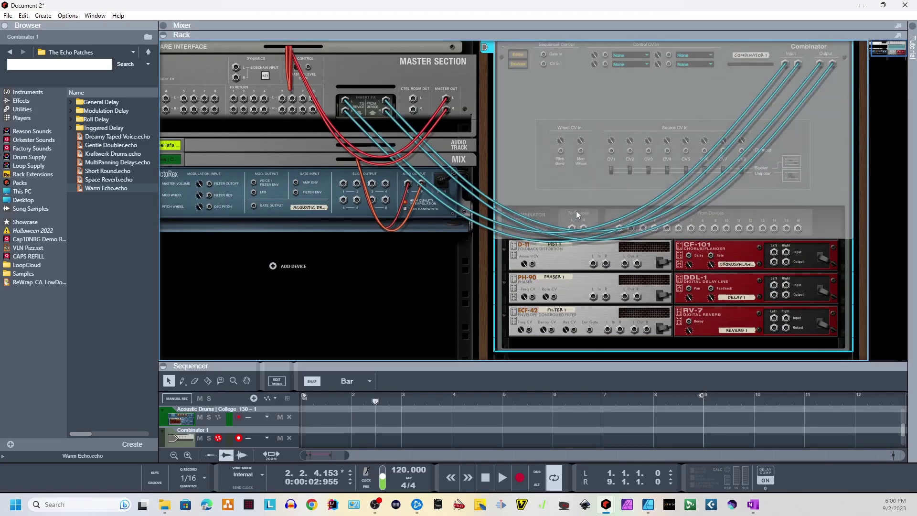
pyautogui.moveTo(574, 231); pyautogui.dragTo(774, 283)
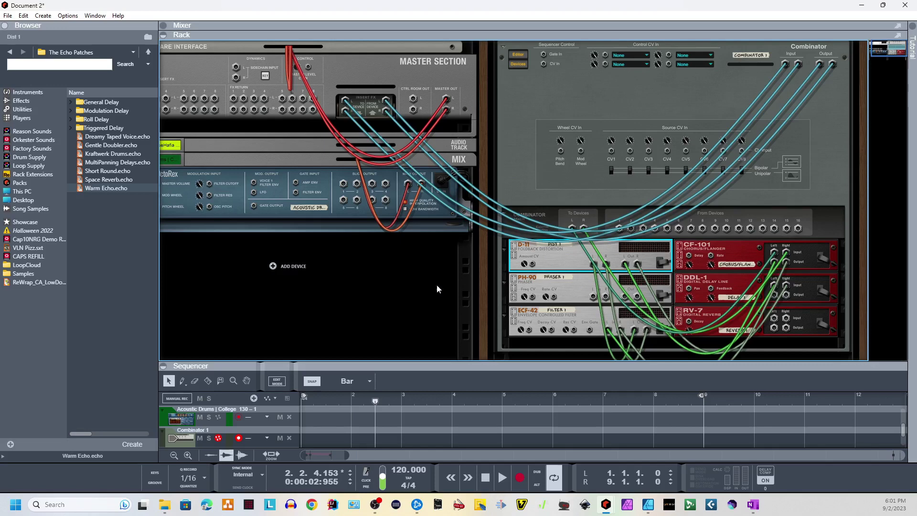
# - Delete the PH-90 Phaser and RV-7 Digital Reverb, and connect the DDL-1's output to the Combinator's first From Devices inputs
pyautogui.click(548, 298)
pyautogui.press('super')
pyautogui.press('Delete')
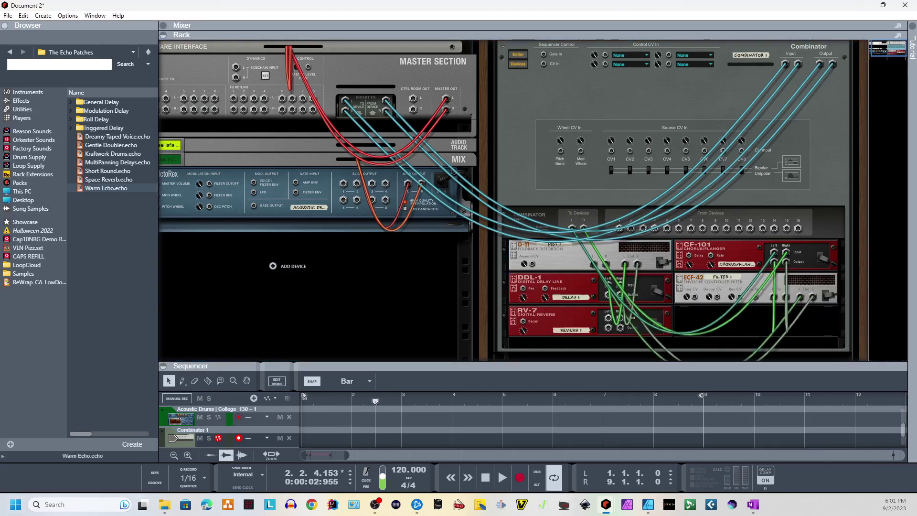
pyautogui.click(568, 326)
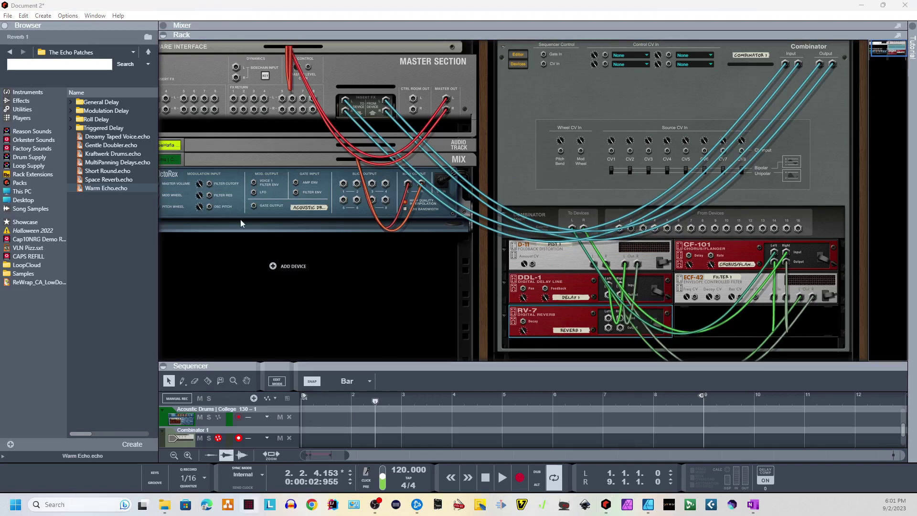
pyautogui.press('Delete')
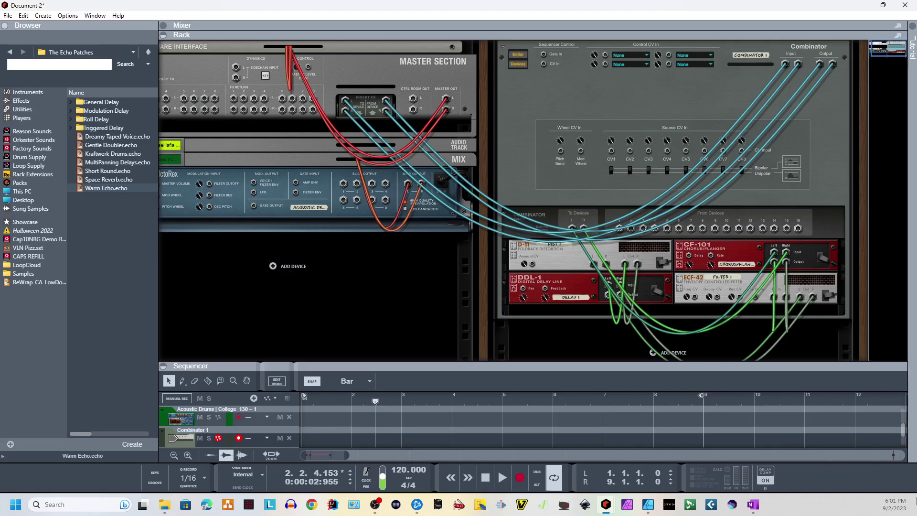
pyautogui.moveTo(618, 229); pyautogui.dragTo(618, 229)
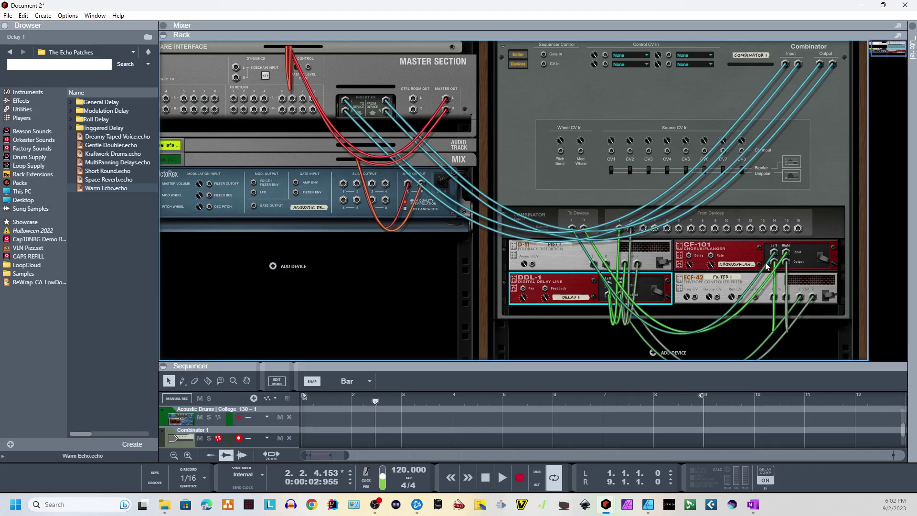
# - Delete the D-11, CF-101, DDL-1 and ECF-42 to empty the Combinator
pyautogui.click(540, 260)
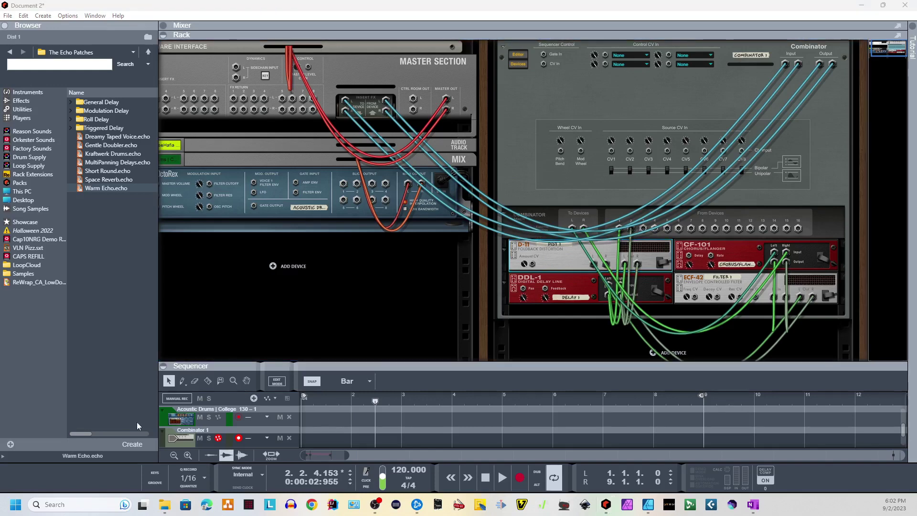
pyautogui.press('Delete')
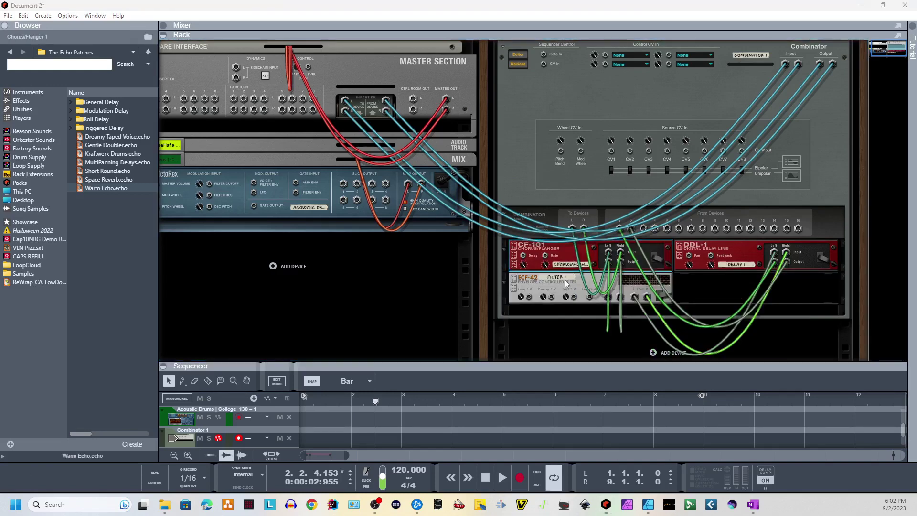
pyautogui.press('Delete')
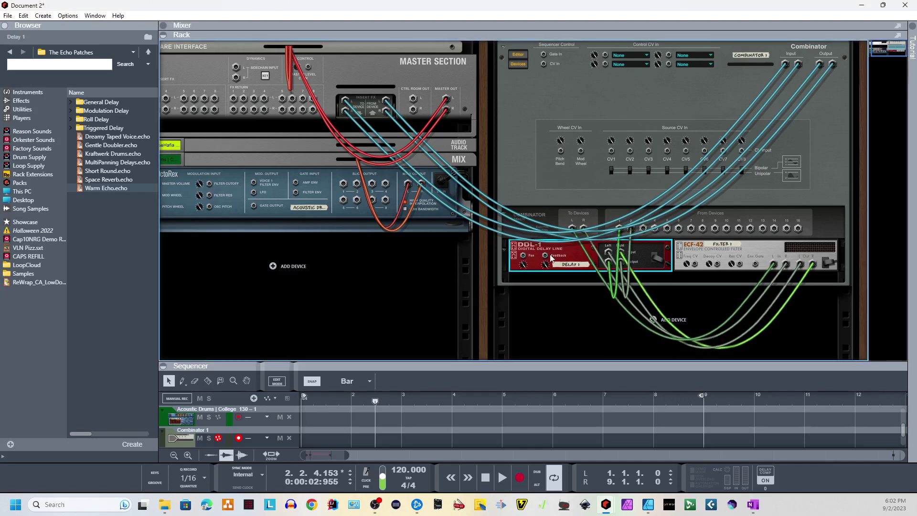
pyautogui.press('Delete')
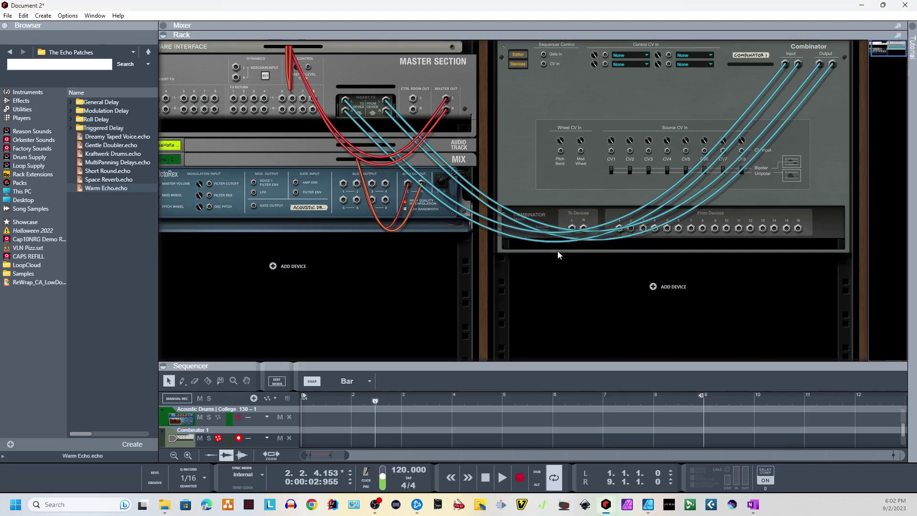
# - Search the effects for "ch" and add a CF-101 Chorus/Flanger to the empty Combinator
pyautogui.click(21, 100)
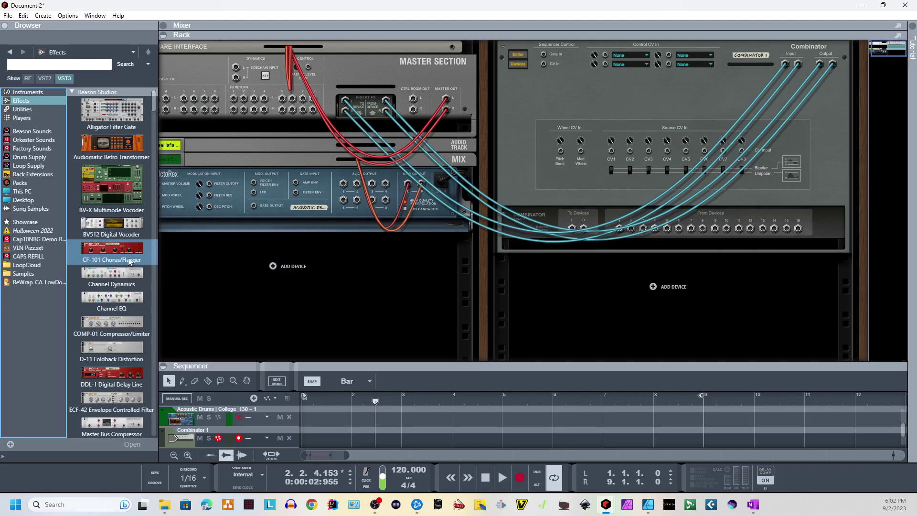
pyautogui.scroll(-4, 145, 250)
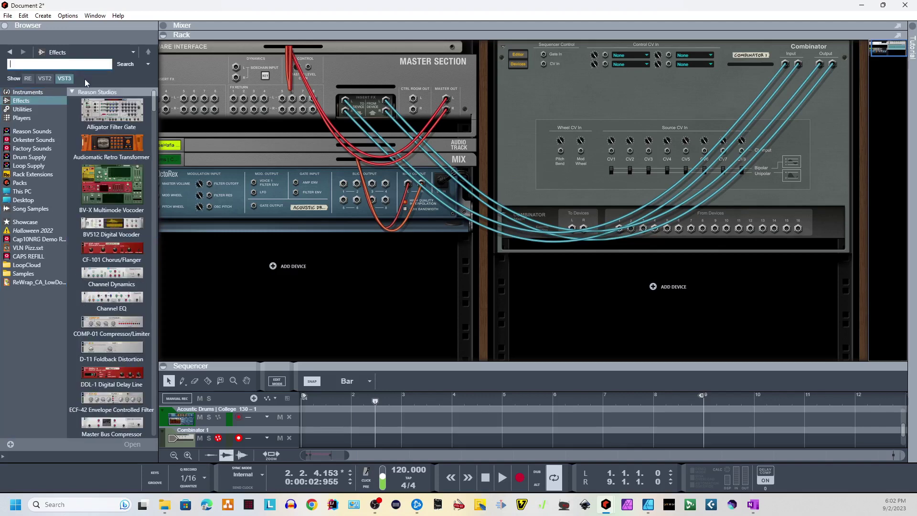
pyautogui.write('h')
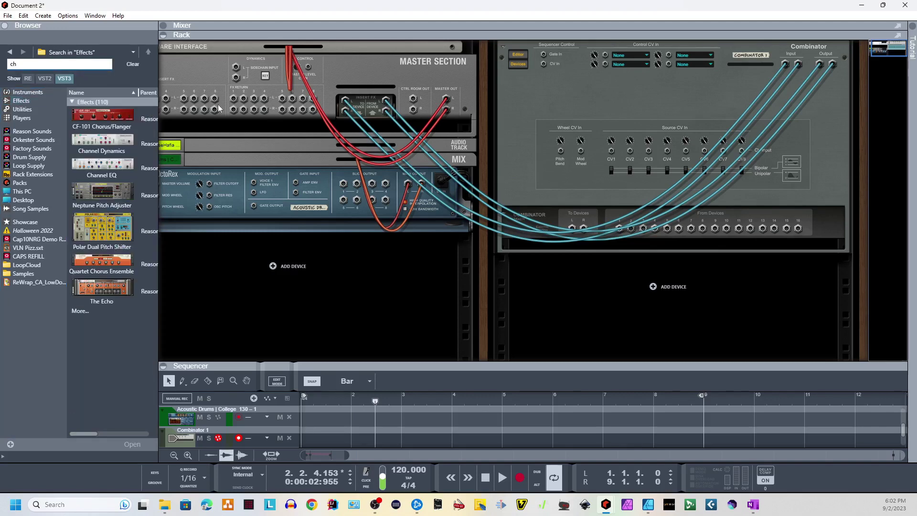
pyautogui.click(106, 115)
pyautogui.moveTo(106, 115); pyautogui.dragTo(618, 246)
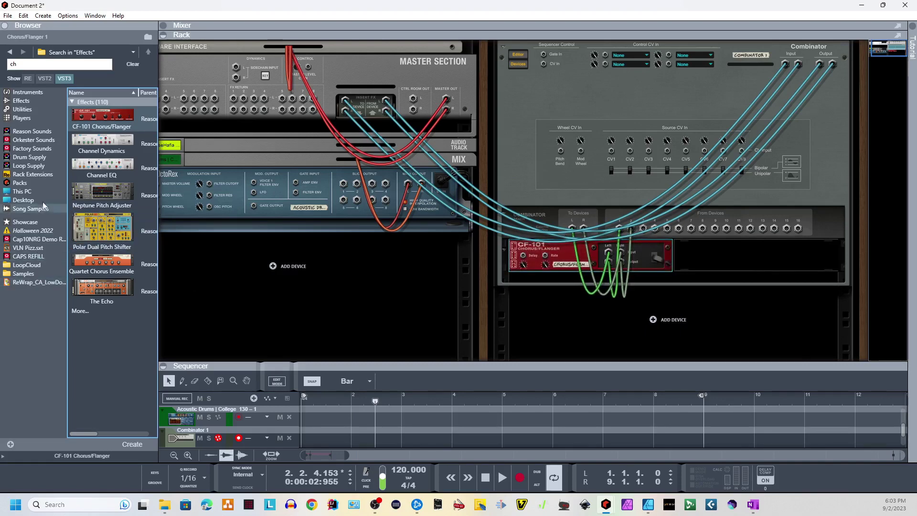
# - Search the effects for "fil" and add an ECF-42 Envelope Controlled Filter beside the CF-101
pyautogui.press('BackSpace')
pyautogui.press('BackSpace')
pyautogui.write('fil')
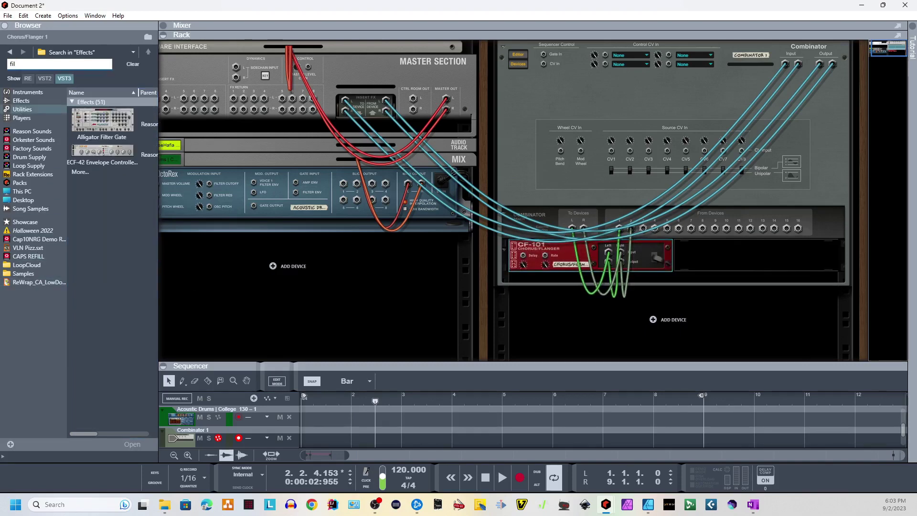
pyautogui.moveTo(95, 155); pyautogui.dragTo(732, 266)
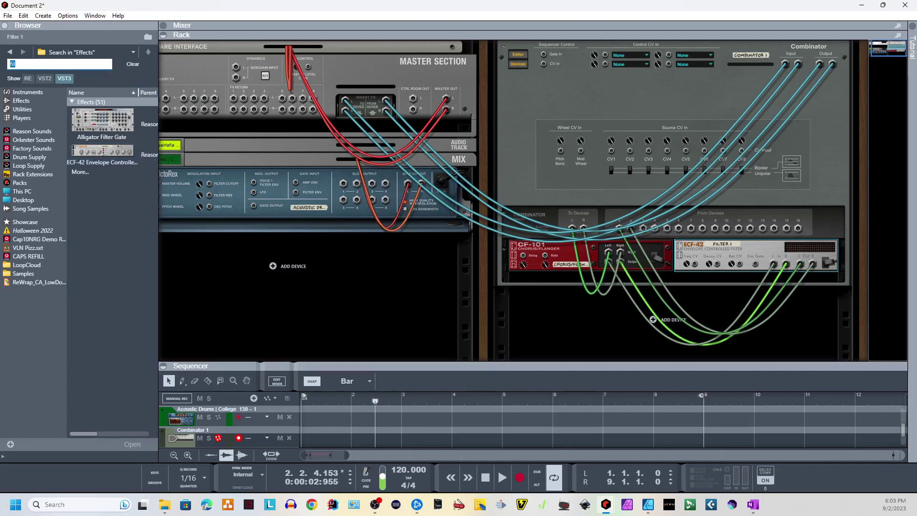
# - Search the effects for "disto" and add a D-11 Foldback Distortion beneath the CF-101
pyautogui.write('a')
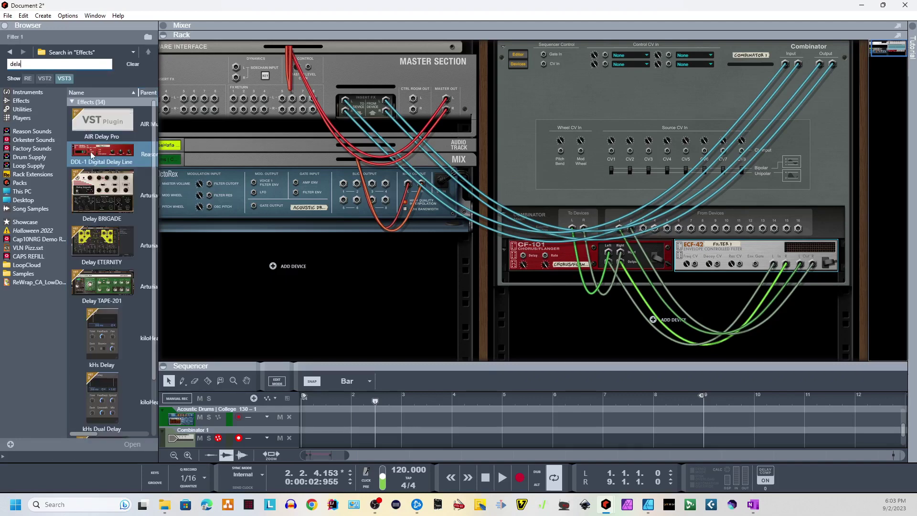
pyautogui.press('BackSpace')
pyautogui.press('BackSpace')
pyautogui.press('BackSpace')
pyautogui.write('isto')
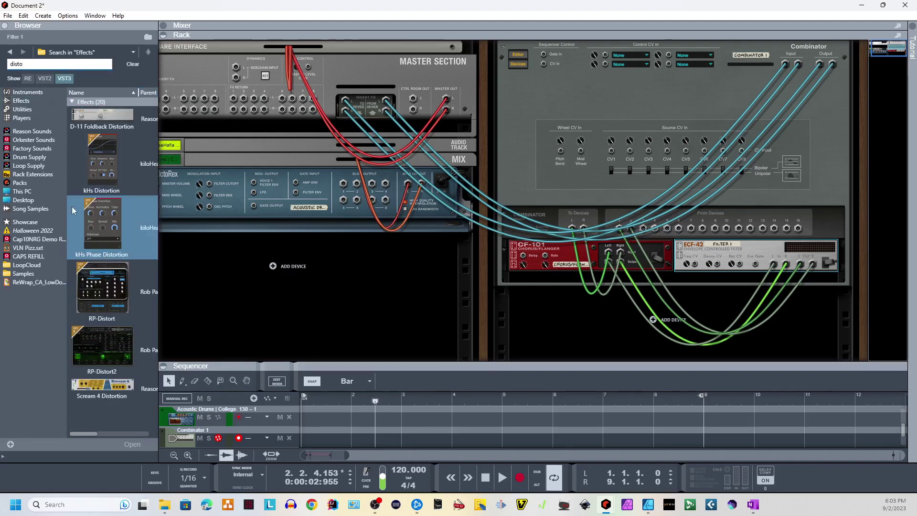
pyautogui.moveTo(97, 117); pyautogui.dragTo(525, 286)
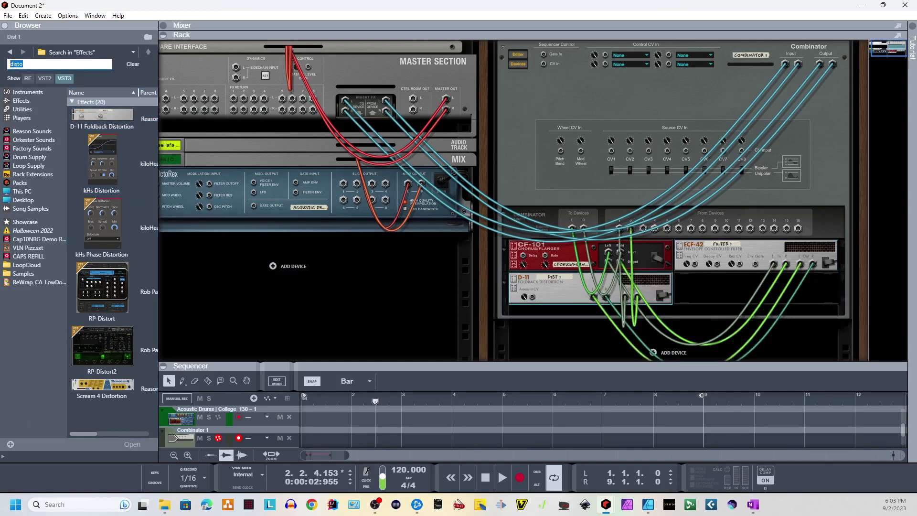
# - Search the effects for "delay" and add a DDL-1 Digital Delay Line beside the D-11
pyautogui.write('del')
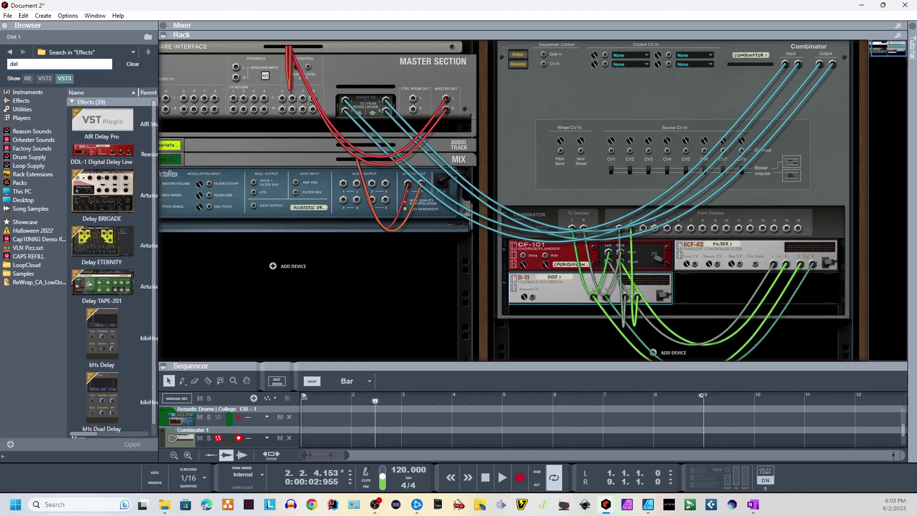
pyautogui.write('ay')
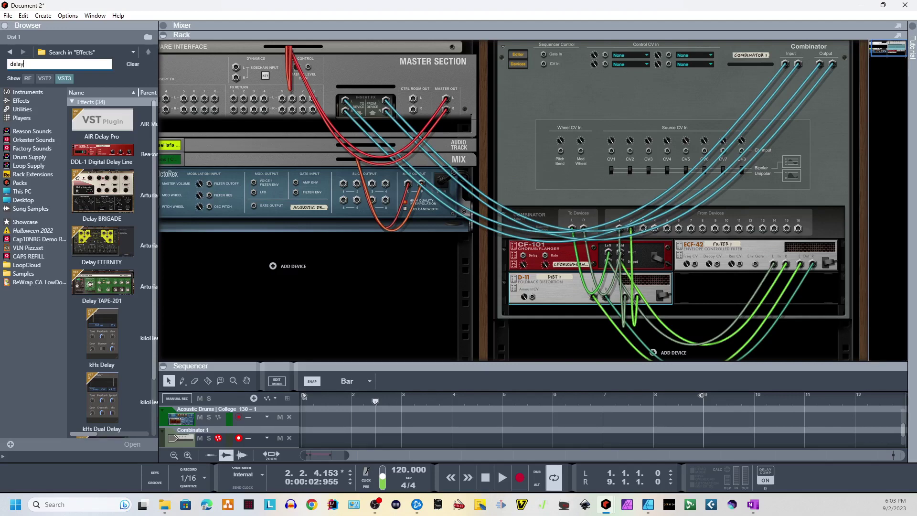
pyautogui.moveTo(104, 150); pyautogui.dragTo(763, 287)
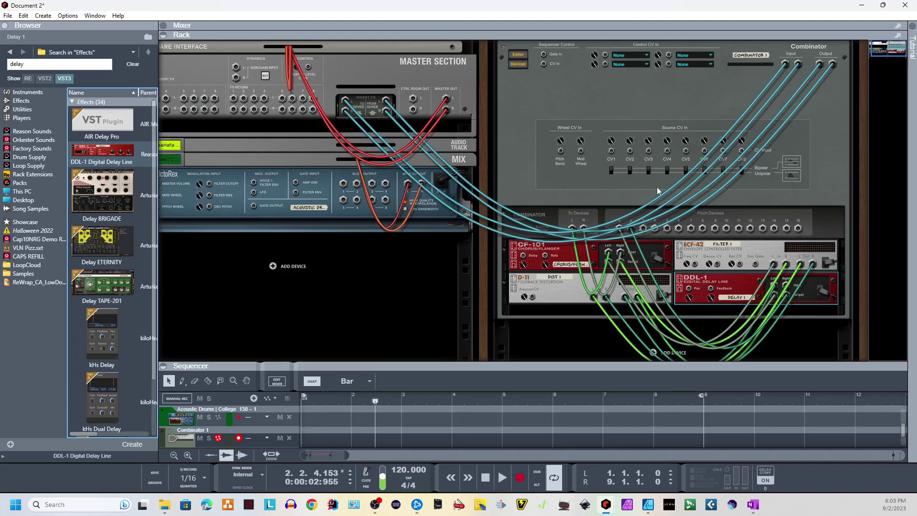
# - Return to the rack's front, leave the Combinator's configure mode and test its Control 1 knob while the drum loop plays
pyautogui.press('Tab')
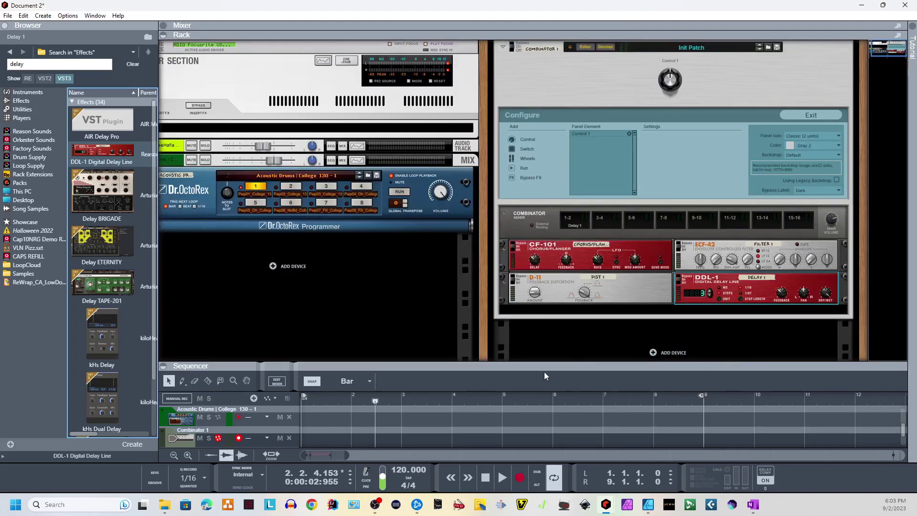
pyautogui.press('space')
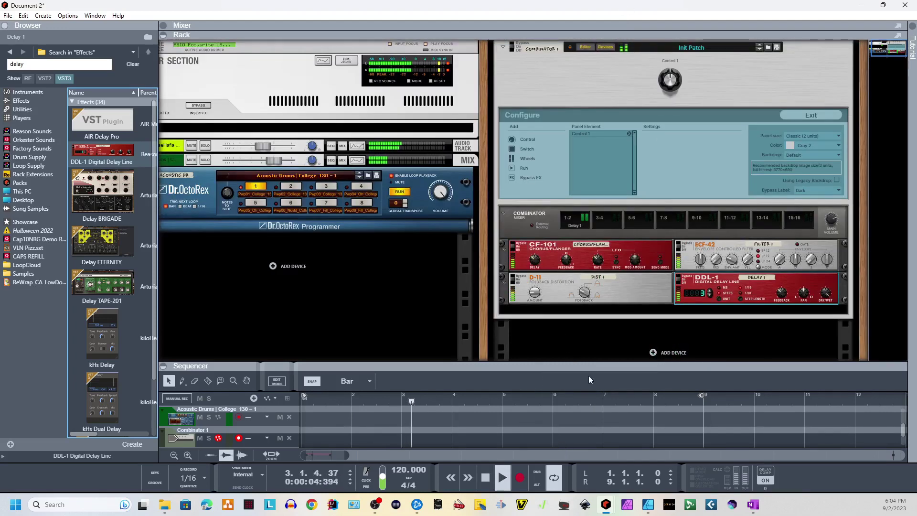
pyautogui.click(535, 292)
pyautogui.moveTo(534, 293); pyautogui.dragTo(579, 296)
pyautogui.click(635, 260)
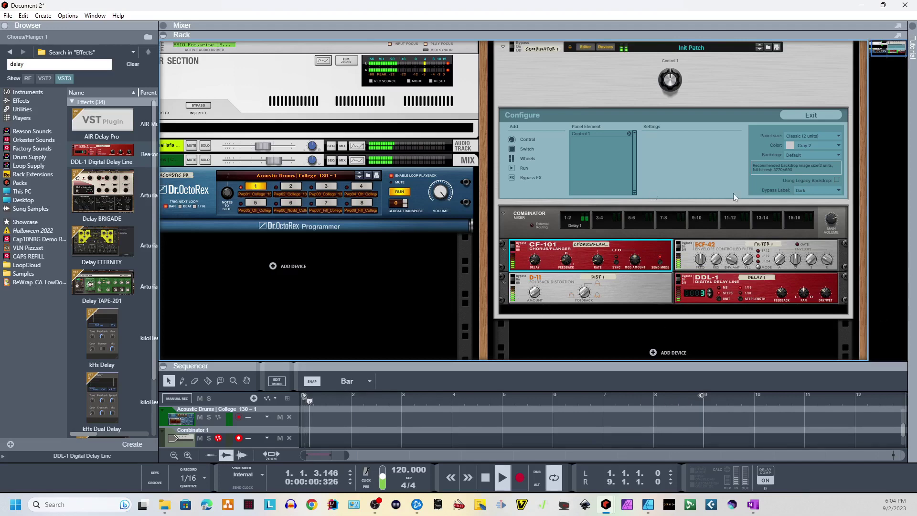
pyautogui.click(670, 80)
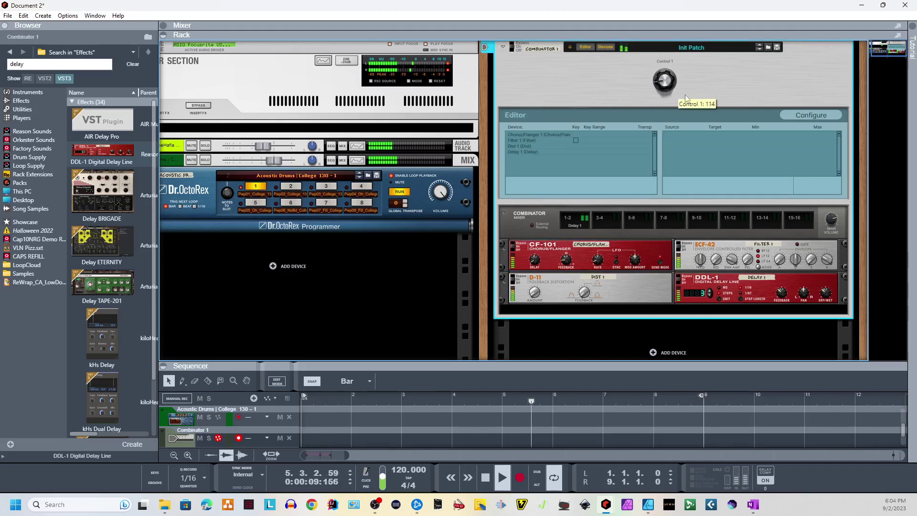
pyautogui.press('space')
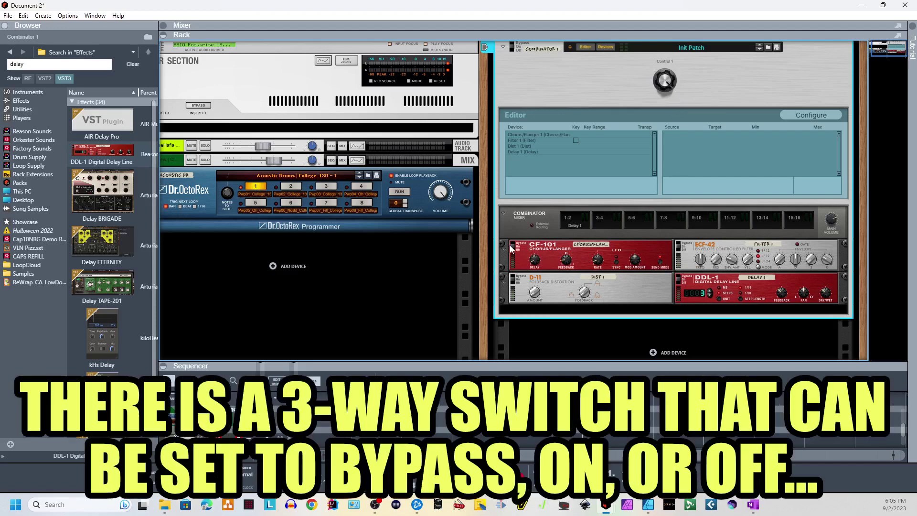
# - Set the CF-101, D-11 and ECF-42 devices inside the Combinator to Bypass, leaving only the delay active
pyautogui.click(513, 249)
pyautogui.click(514, 280)
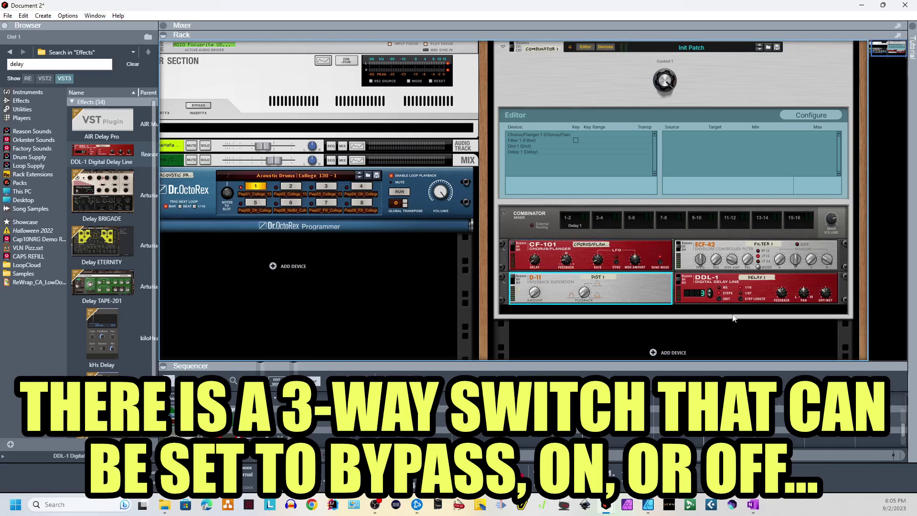
pyautogui.click(682, 251)
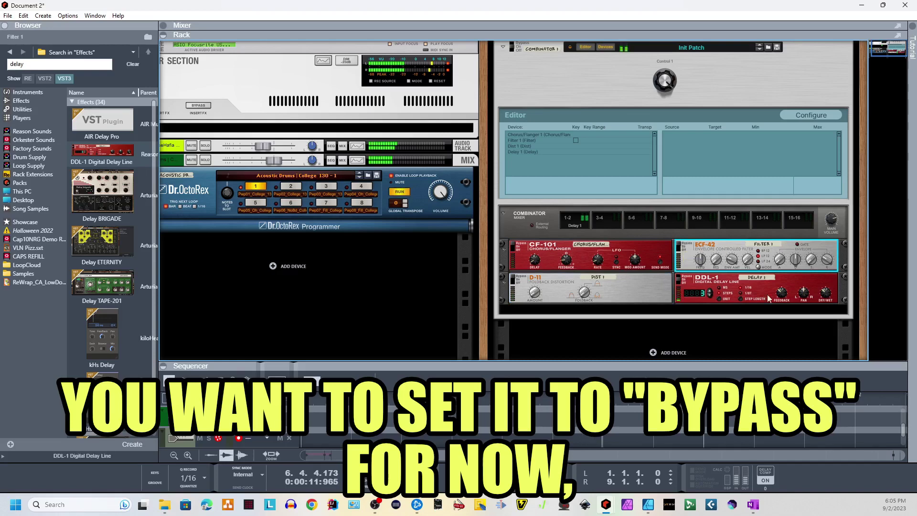
# - Set the DDL-1 delay time to 5 steps and adjust its dry/wet balance while the drum loop plays
pyautogui.click(824, 294)
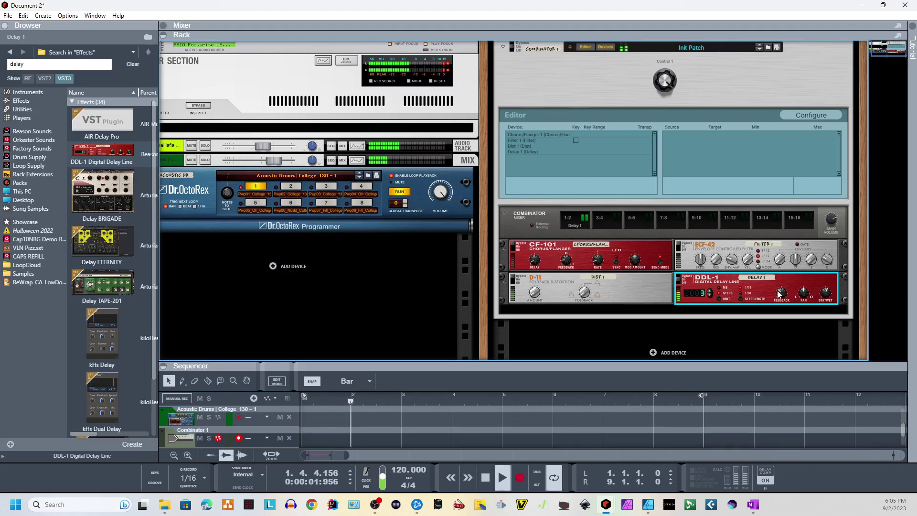
pyautogui.moveTo(780, 295)
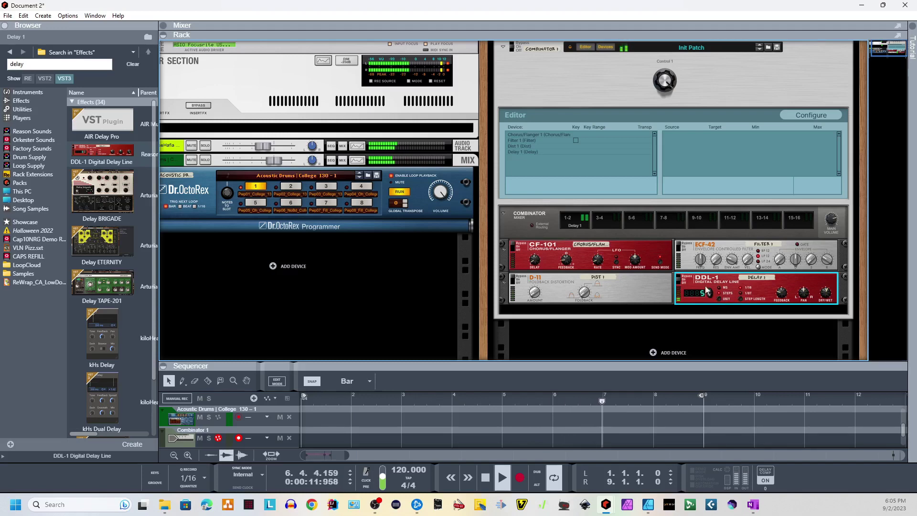
pyautogui.moveTo(825, 292)
pyautogui.mouseDown()
pyautogui.moveTo(819, 314)
pyautogui.moveTo(815, 289)
pyautogui.mouseUp()
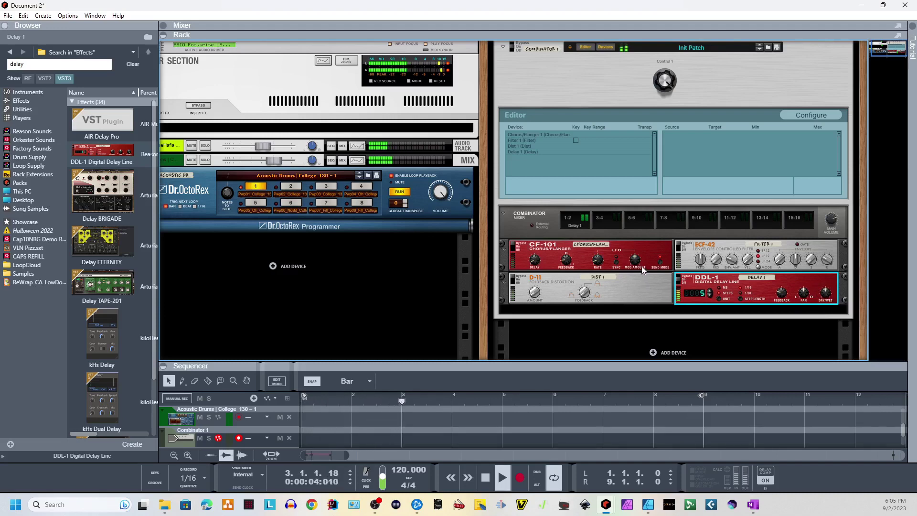
pyautogui.press('space')
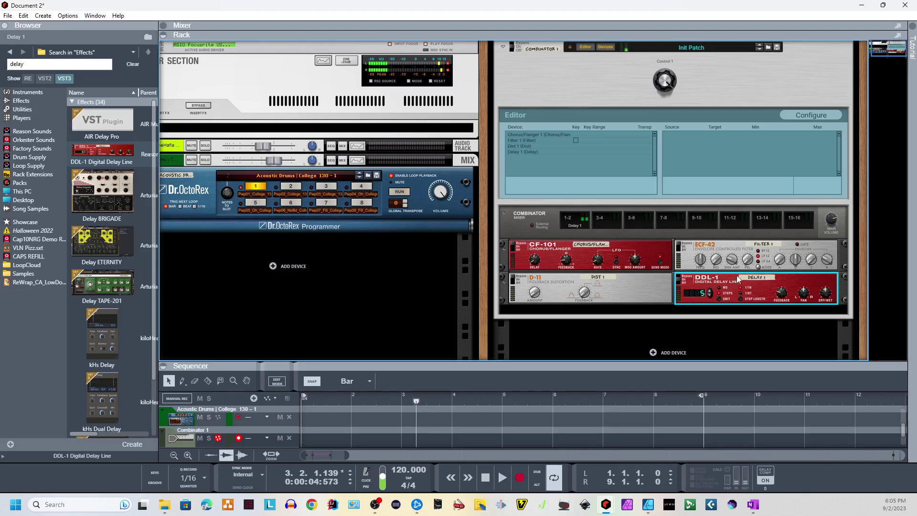
# - Map the DDL-1's Dry/Wet Balance to Combinator Control 1 and limit the mapping's maximum to 60
pyautogui.rightClick(827, 297)
pyautogui.moveTo(822, 324)
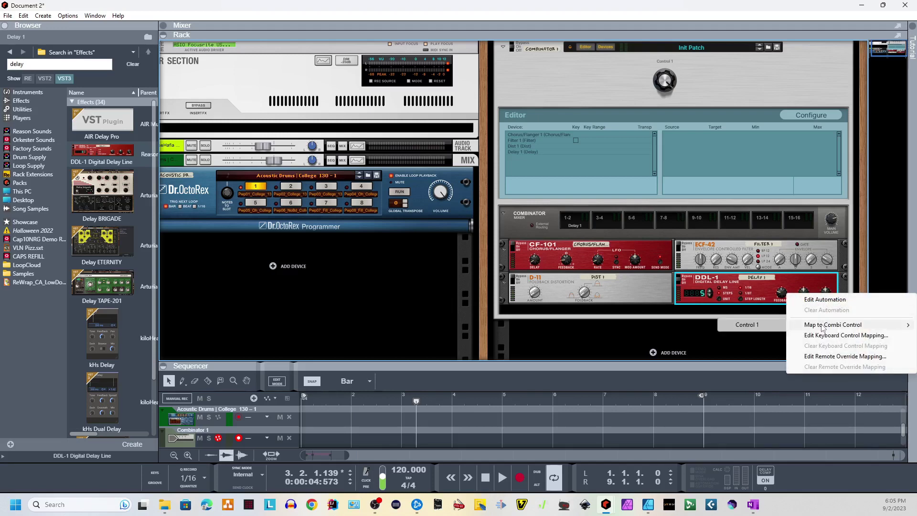
pyautogui.click(741, 325)
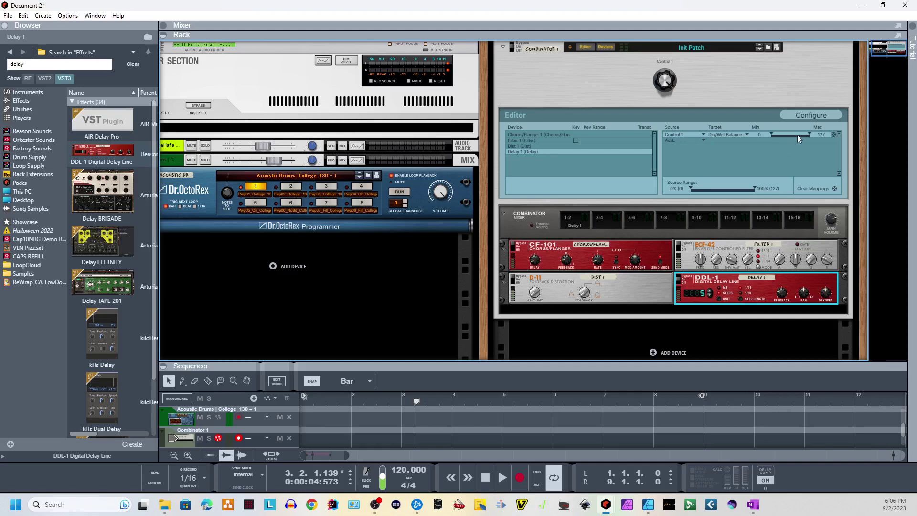
pyautogui.moveTo(807, 134); pyautogui.dragTo(797, 137)
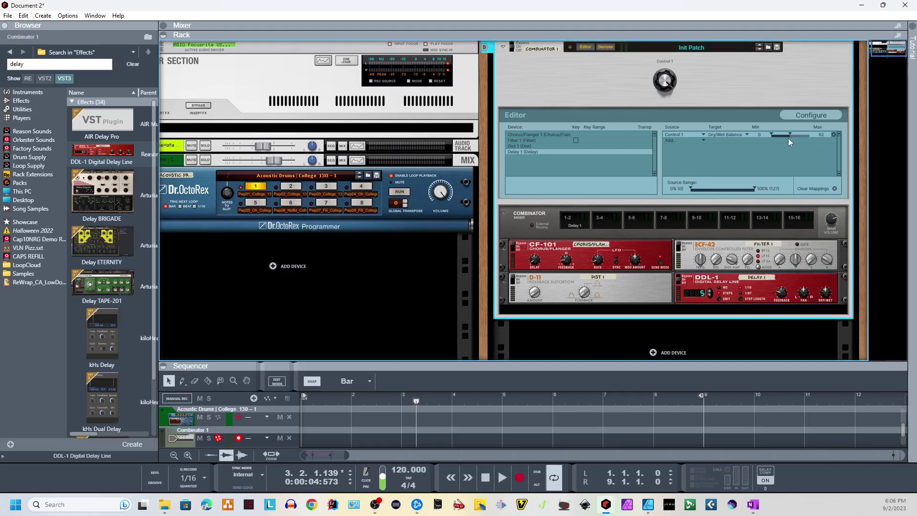
pyautogui.moveTo(788, 139); pyautogui.dragTo(786, 138)
# - Test the delay mapping by sweeping Control 1 through its range, first stopped and again while the drum loop plays
pyautogui.moveTo(663, 84)
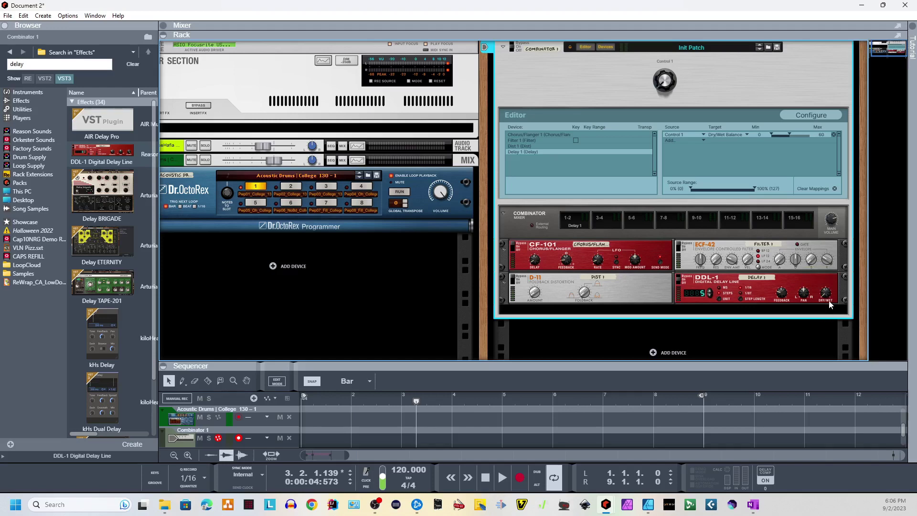
pyautogui.moveTo(664, 82); pyautogui.dragTo(670, 43)
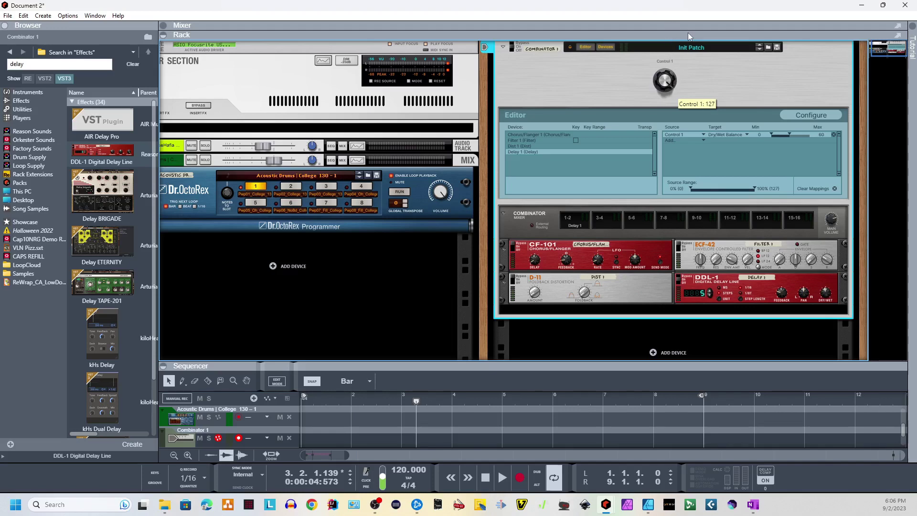
pyautogui.moveTo(695, 5); pyautogui.dragTo(652, 185)
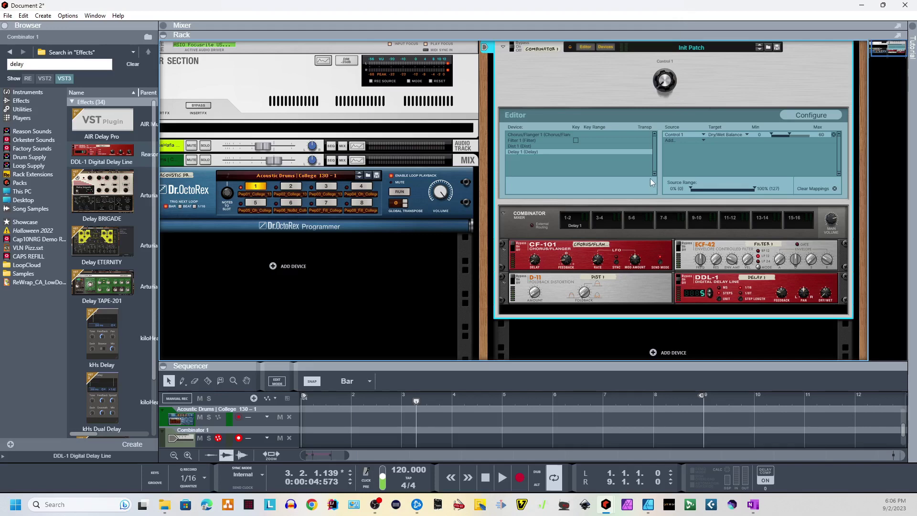
pyautogui.press('space')
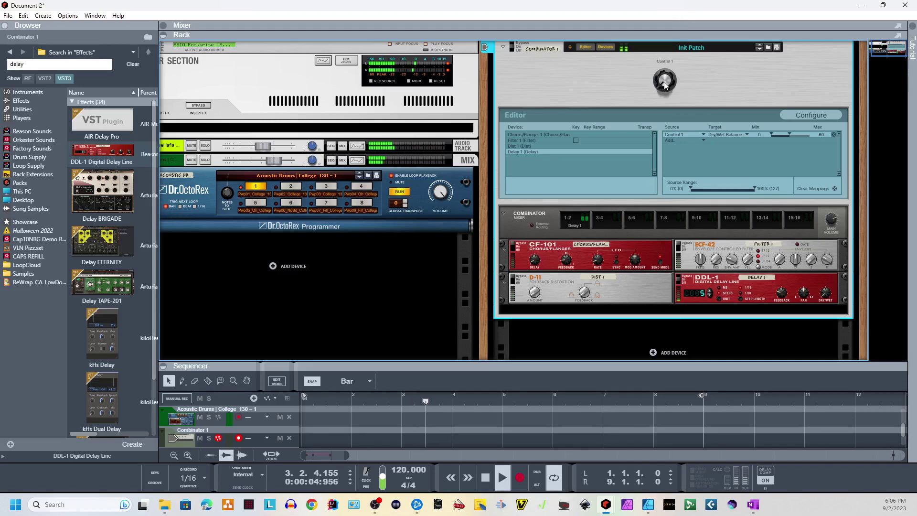
pyautogui.moveTo(665, 73)
pyautogui.mouseDown()
pyautogui.moveTo(665, 60)
pyautogui.moveTo(668, 79)
pyautogui.mouseUp()
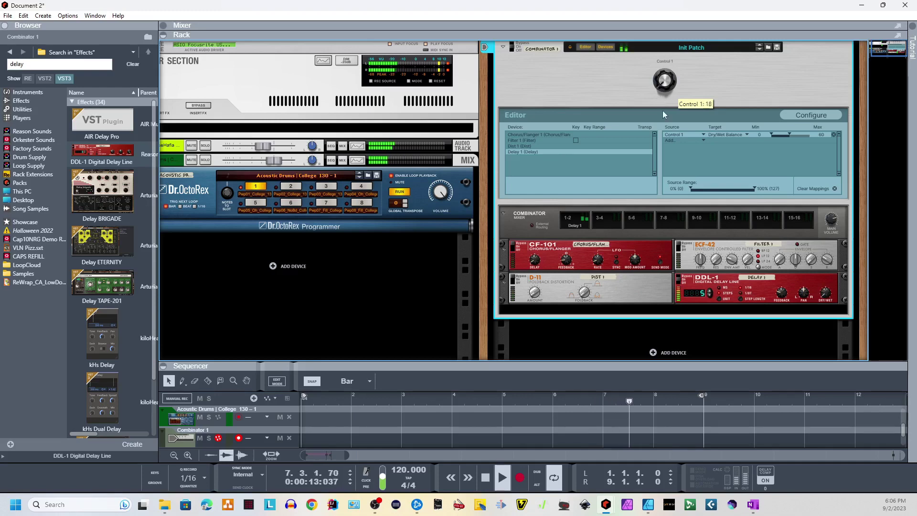
pyautogui.press('space')
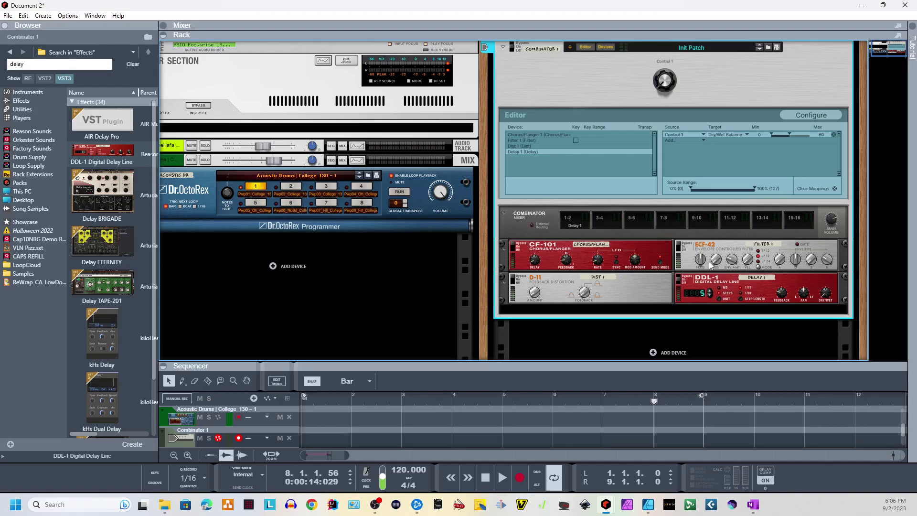
# - Switch on the ECF-42, check its filter mode and audition its Frequency knob while the drum loop plays
pyautogui.click(759, 266)
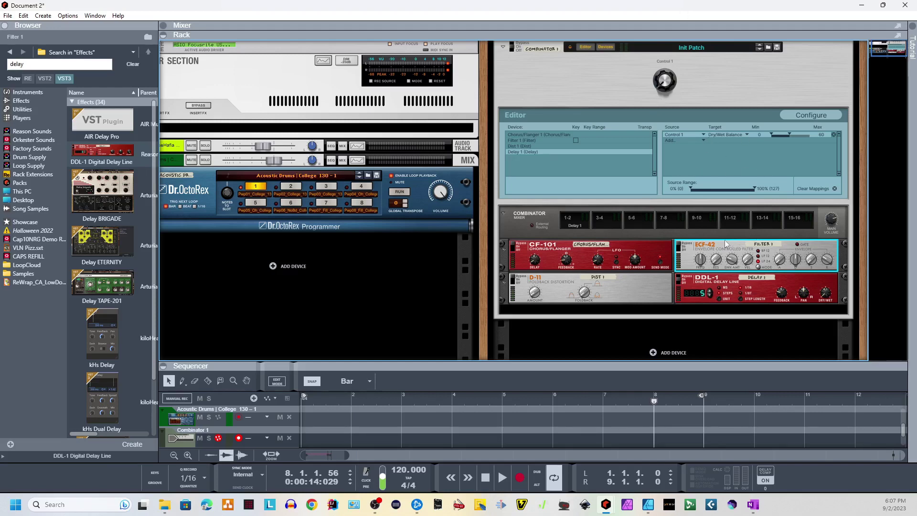
pyautogui.moveTo(700, 261)
pyautogui.press('space')
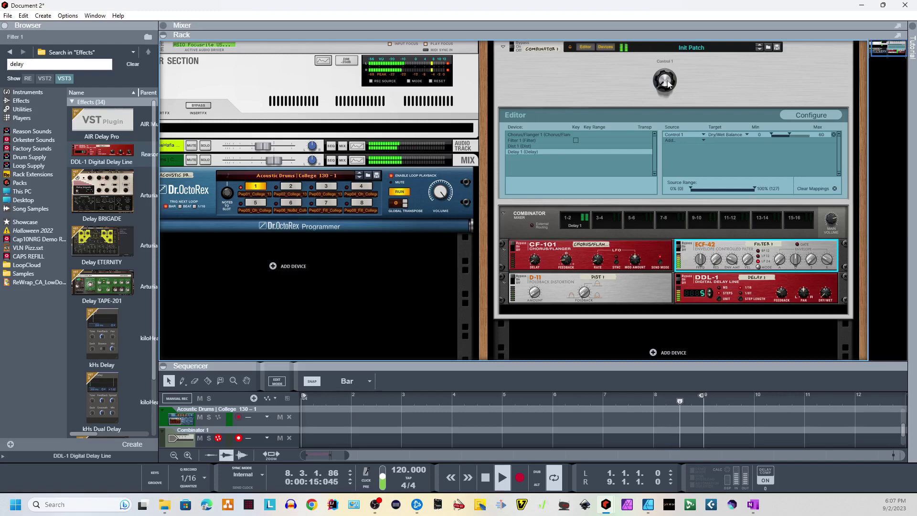
pyautogui.moveTo(700, 274)
pyautogui.mouseDown()
pyautogui.moveTo(698, 247)
pyautogui.moveTo(698, 260)
pyautogui.mouseUp()
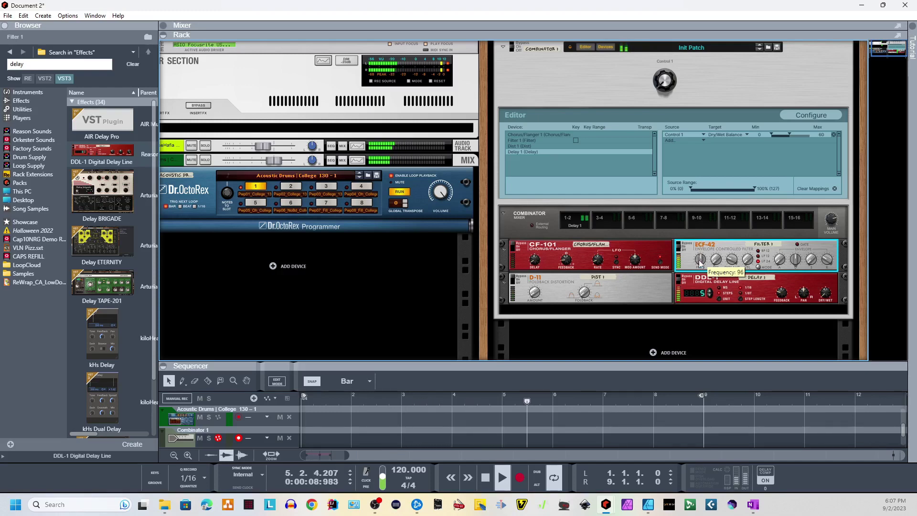
pyautogui.press('space')
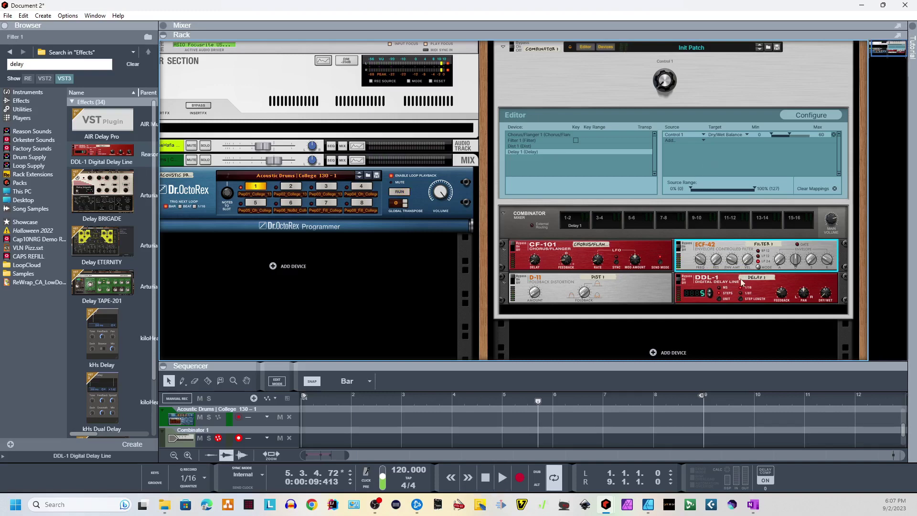
# - Map the ECF-42's Frequency to Control 1 with an inverted range, minimum 127 and maximum 40
pyautogui.rightClick(702, 262)
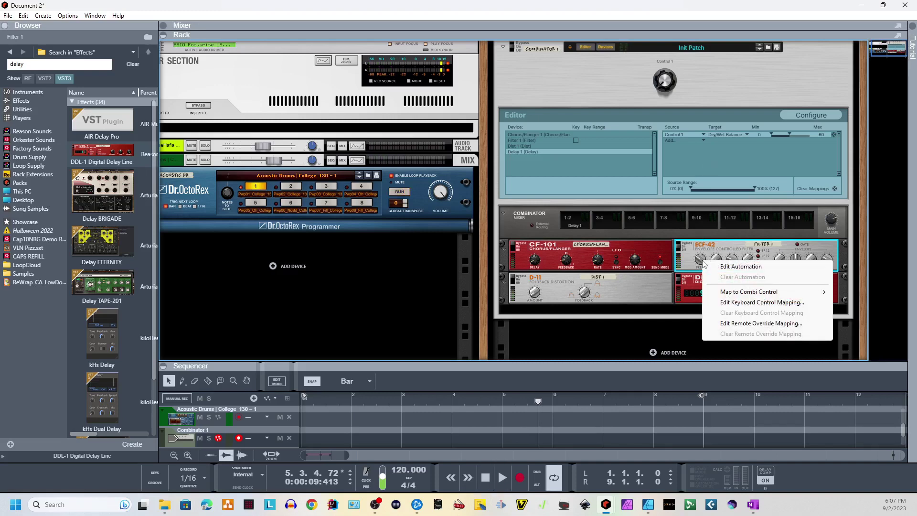
pyautogui.moveTo(773, 292)
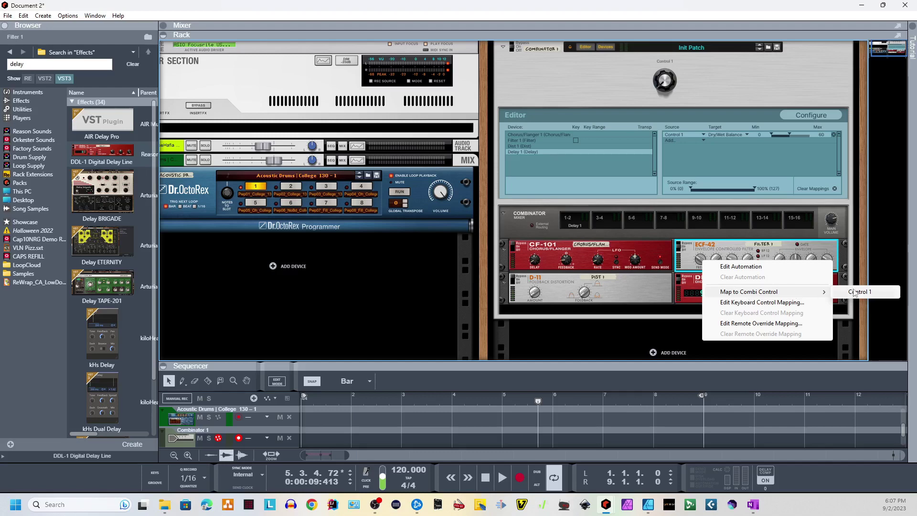
pyautogui.click(854, 292)
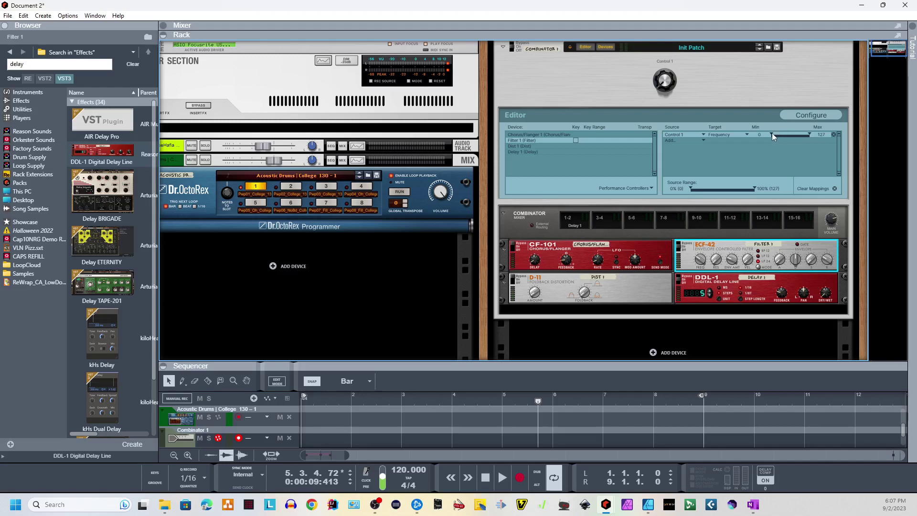
pyautogui.moveTo(769, 133); pyautogui.dragTo(785, 133)
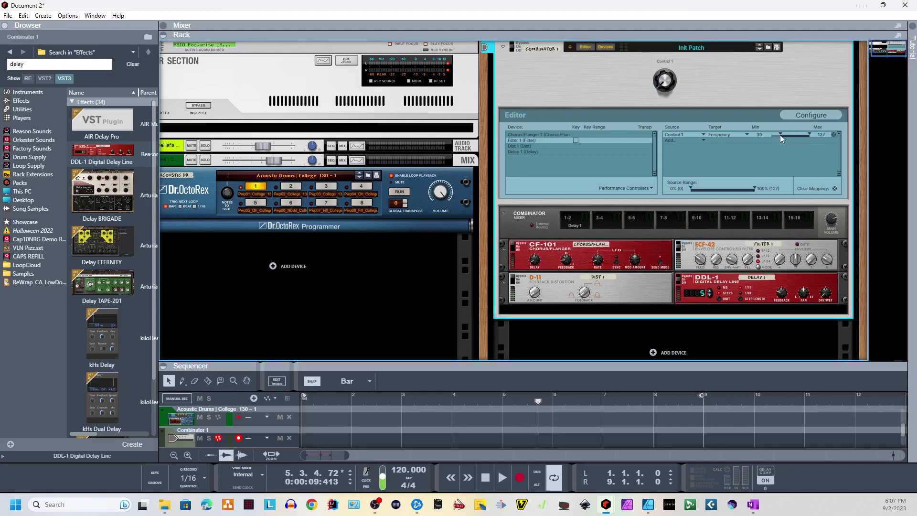
pyautogui.moveTo(774, 136); pyautogui.dragTo(782, 134)
pyautogui.moveTo(781, 132); pyautogui.dragTo(782, 132)
# - Test the combined filter and delay response by sweeping Control 1 and playing the drum loop
pyautogui.moveTo(661, 86); pyautogui.dragTo(677, 101)
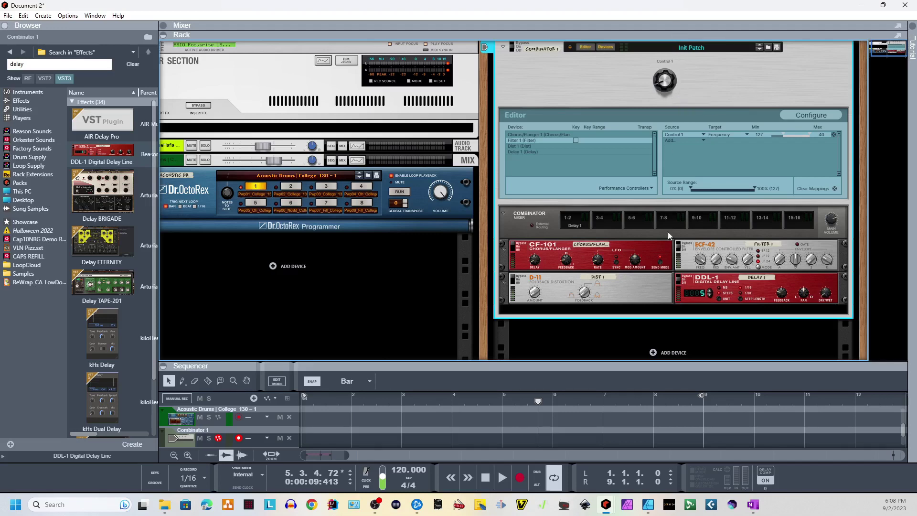
pyautogui.moveTo(663, 92); pyautogui.dragTo(666, 179)
pyautogui.press('space')
pyautogui.moveTo(666, 68)
pyautogui.mouseDown()
pyautogui.moveTo(664, 42)
pyautogui.moveTo(665, 77)
pyautogui.mouseUp()
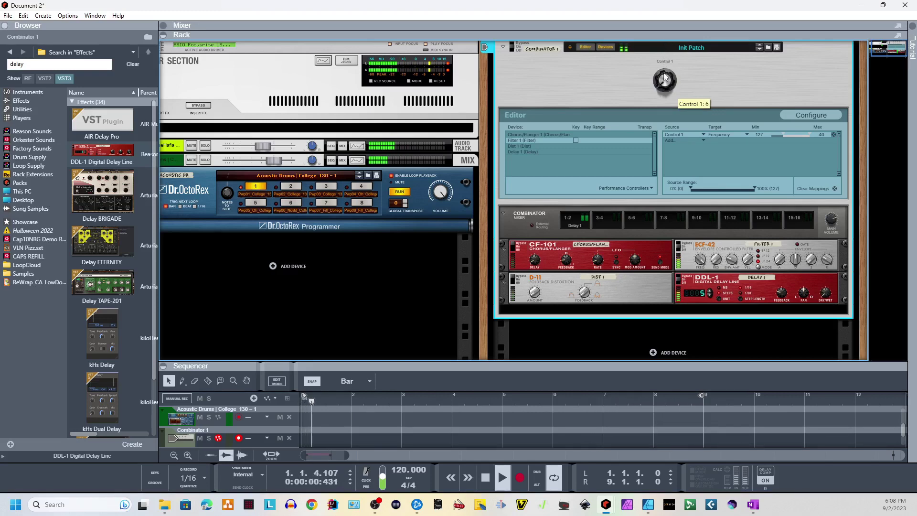
pyautogui.press('space')
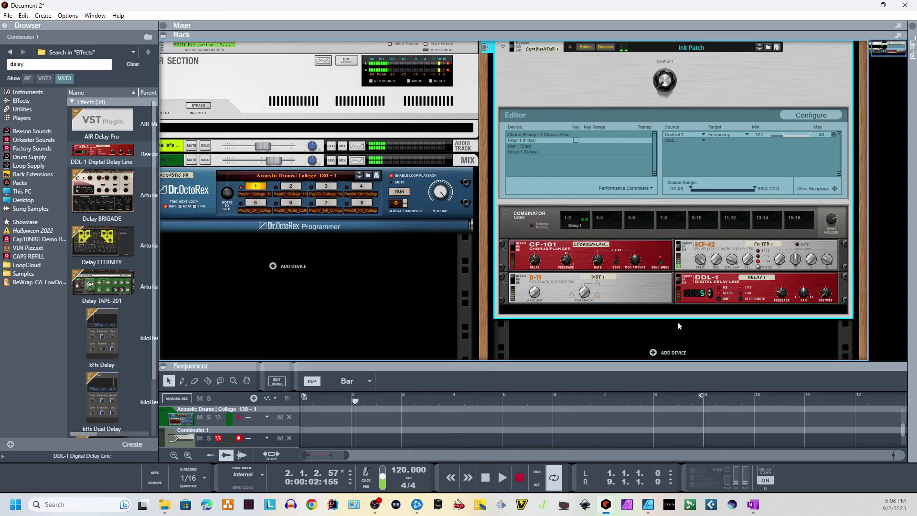
# - Take the D-11 out of bypass and adjust its Amount knob while the drum loop plays
pyautogui.click(514, 285)
pyautogui.click(514, 284)
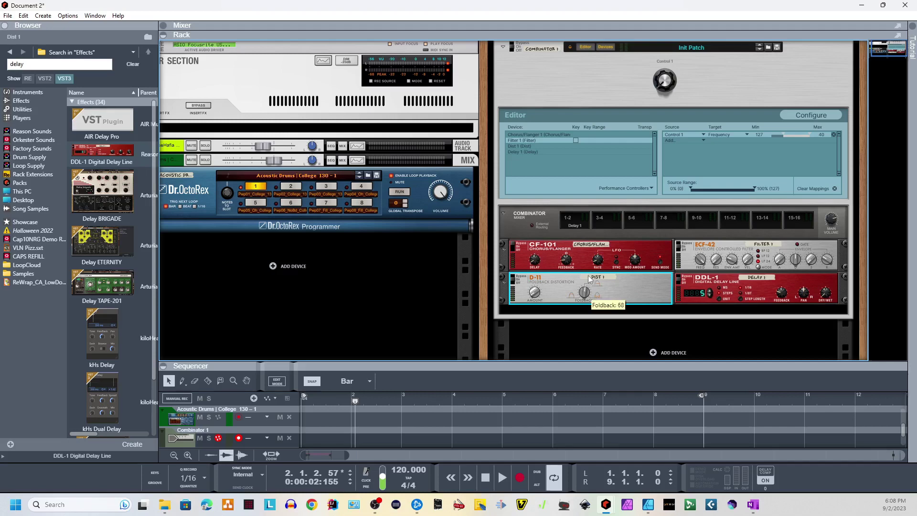
pyautogui.moveTo(531, 294)
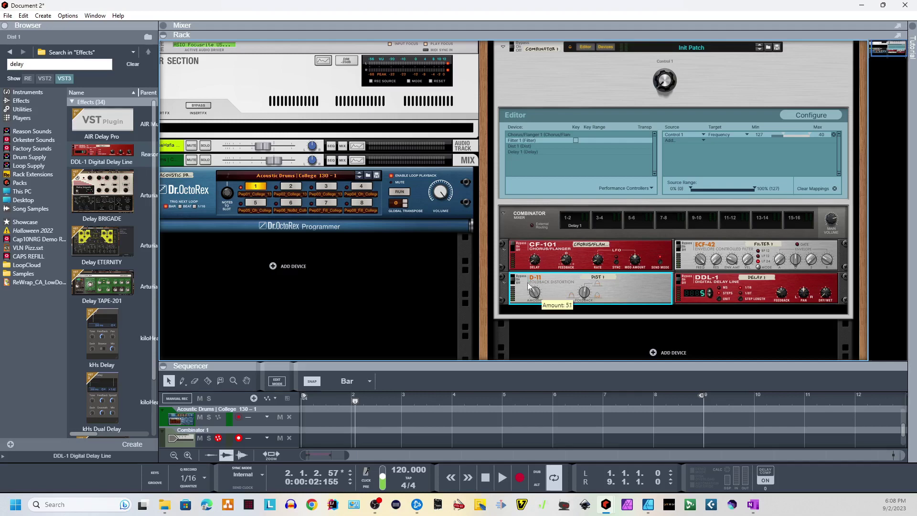
pyautogui.press('space')
pyautogui.moveTo(534, 294)
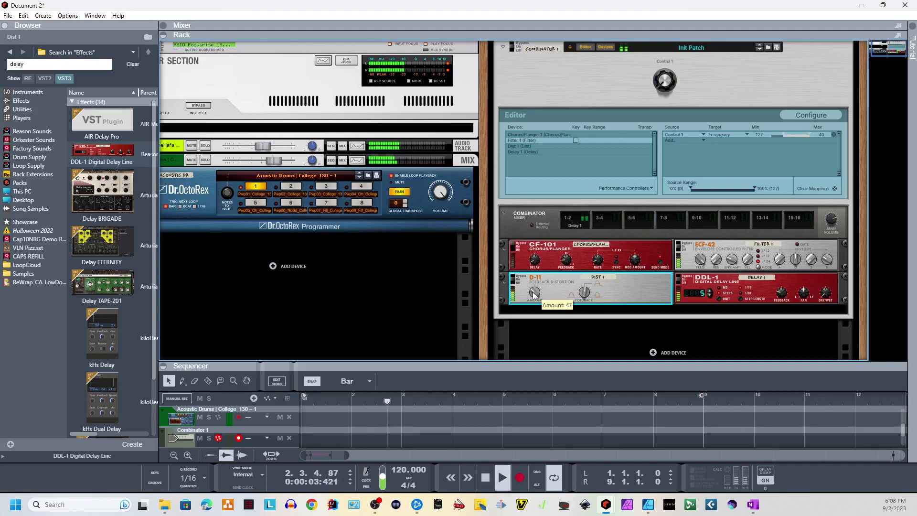
pyautogui.moveTo(534, 297); pyautogui.dragTo(535, 304)
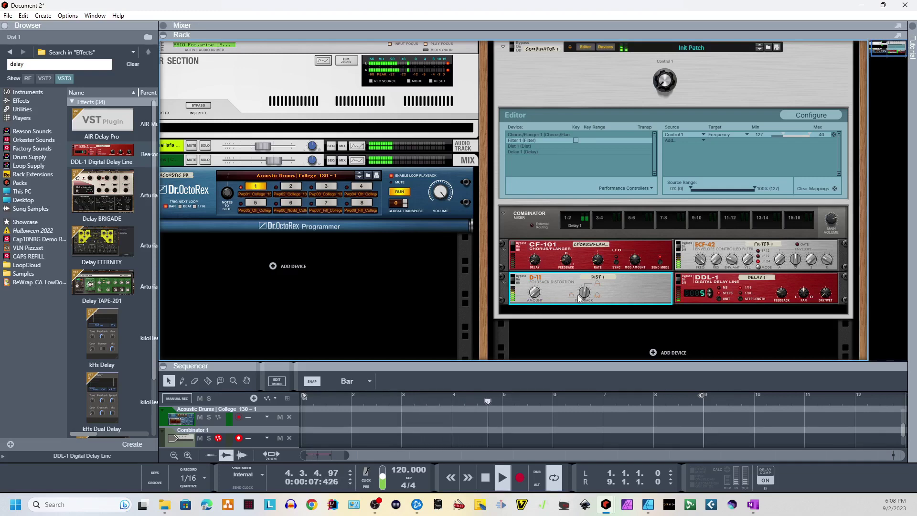
# - Try different Foldback and Amount combinations on the D-11 during playback, then stop the loop
pyautogui.moveTo(586, 296)
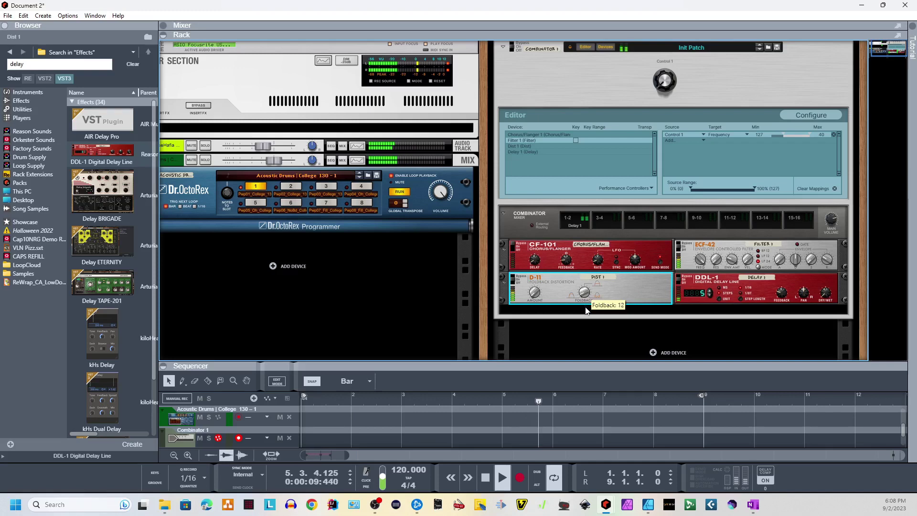
pyautogui.moveTo(584, 298); pyautogui.dragTo(537, 273)
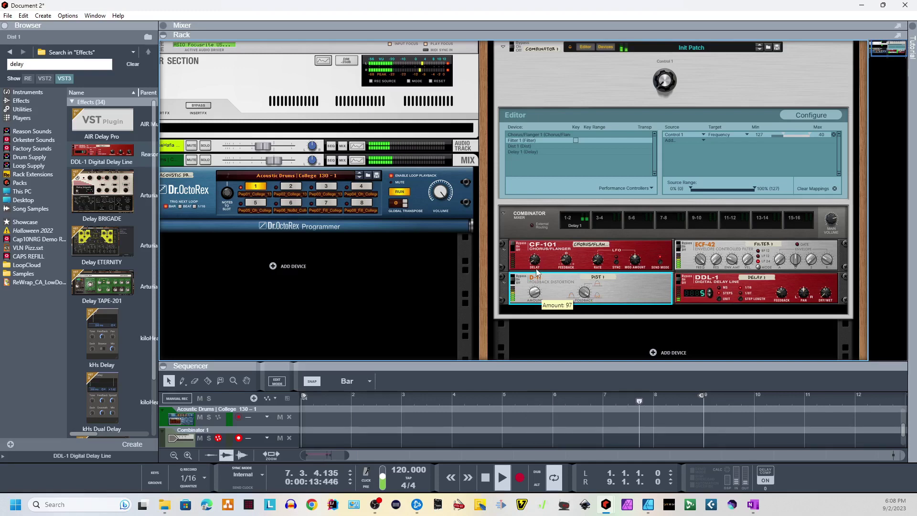
pyautogui.moveTo(584, 293); pyautogui.dragTo(588, 318)
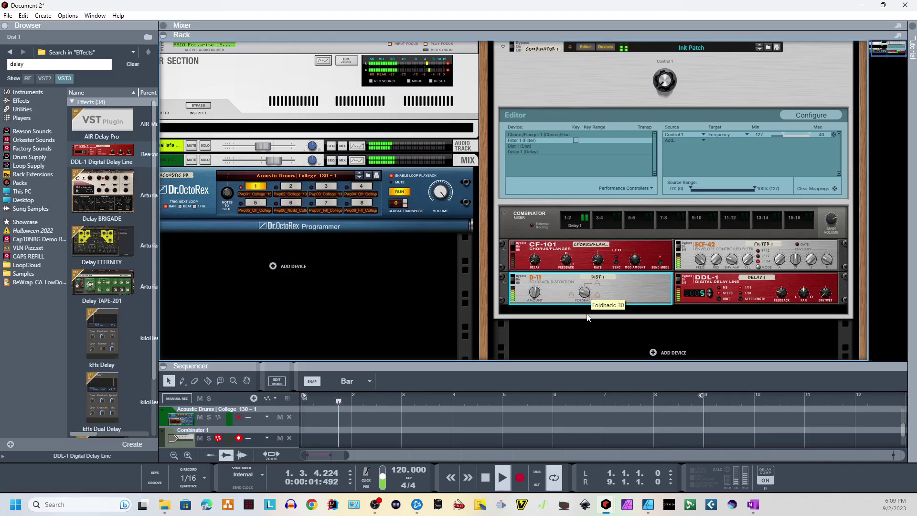
pyautogui.moveTo(534, 292)
pyautogui.mouseDown()
pyautogui.moveTo(541, 309)
pyautogui.moveTo(541, 287)
pyautogui.mouseUp()
pyautogui.press('space')
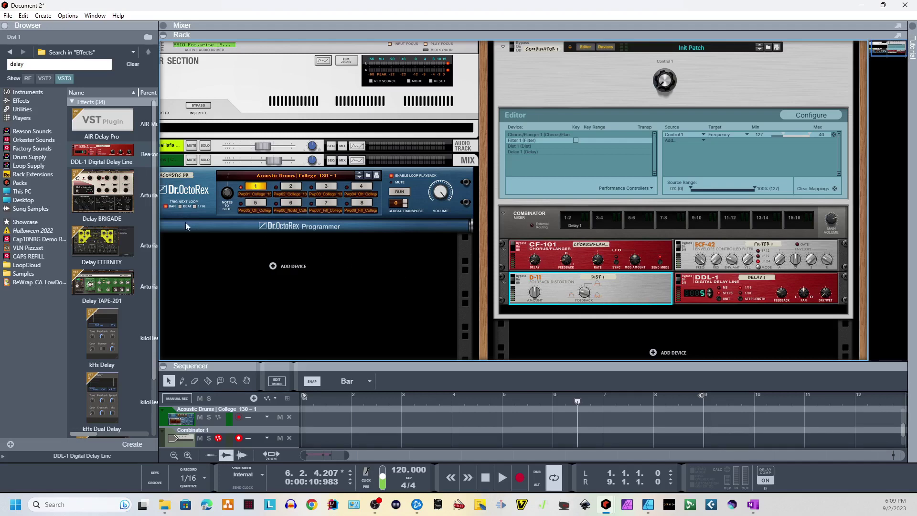
# - Clear the delay search in the effects browser and replace the D-11 distortion in the Combinator with a Pulveriser Demolition
pyautogui.click(43, 63)
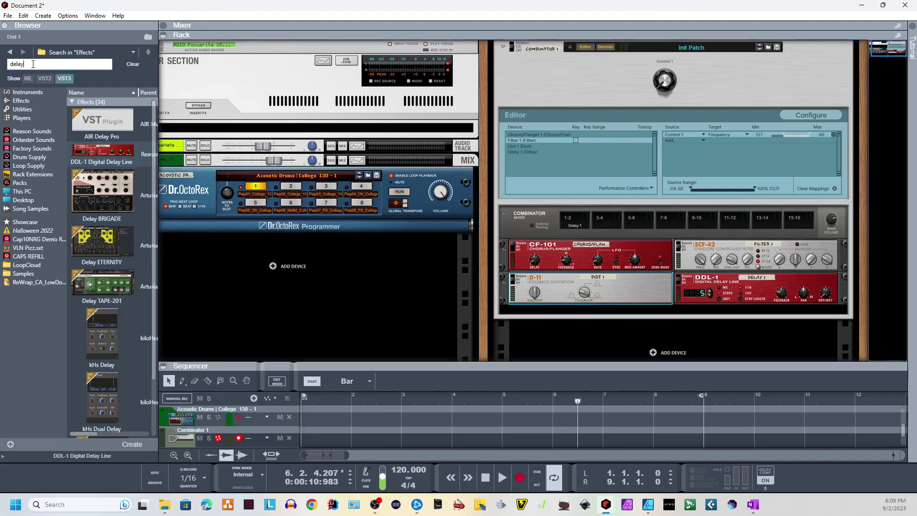
pyautogui.press('Return')
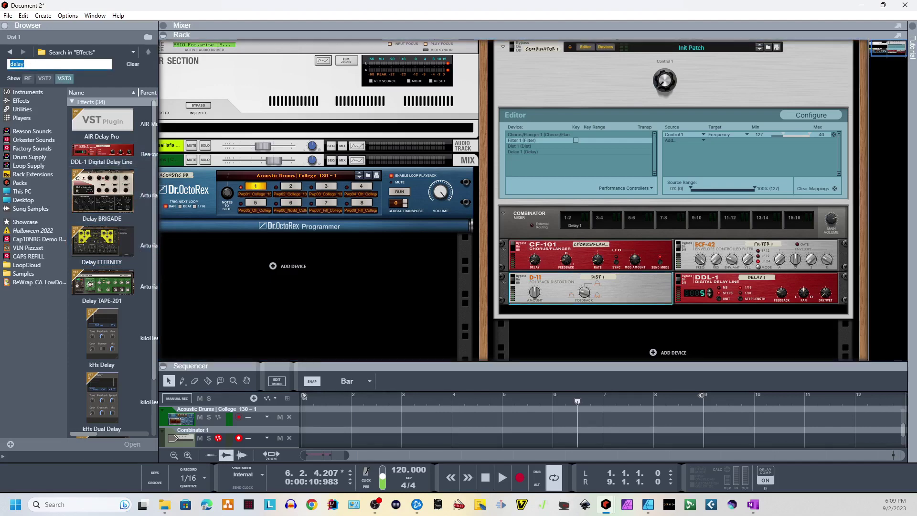
pyautogui.press('BackSpace')
pyautogui.click(99, 165)
pyautogui.moveTo(98, 165); pyautogui.dragTo(568, 289)
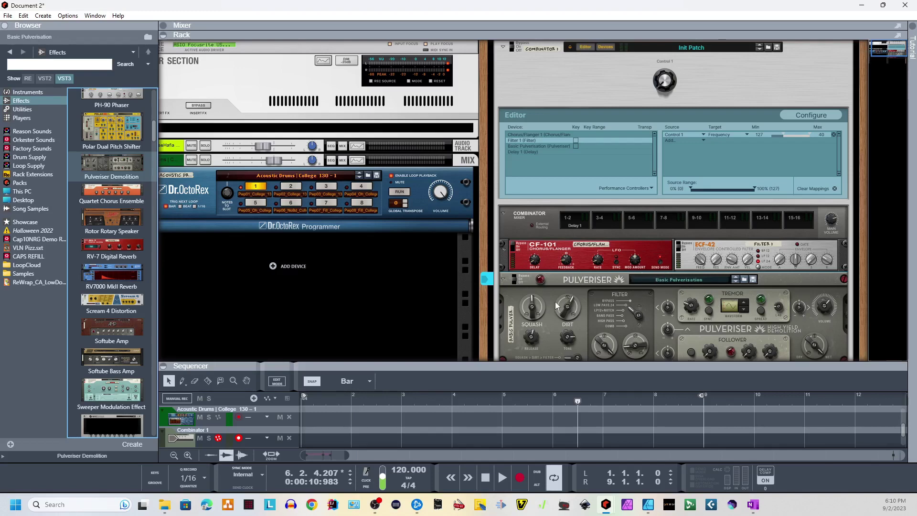
# - Try different Dirt amounts and filter mode settings on the Pulveriser while the drum loop plays, and stop playback
pyautogui.press('space')
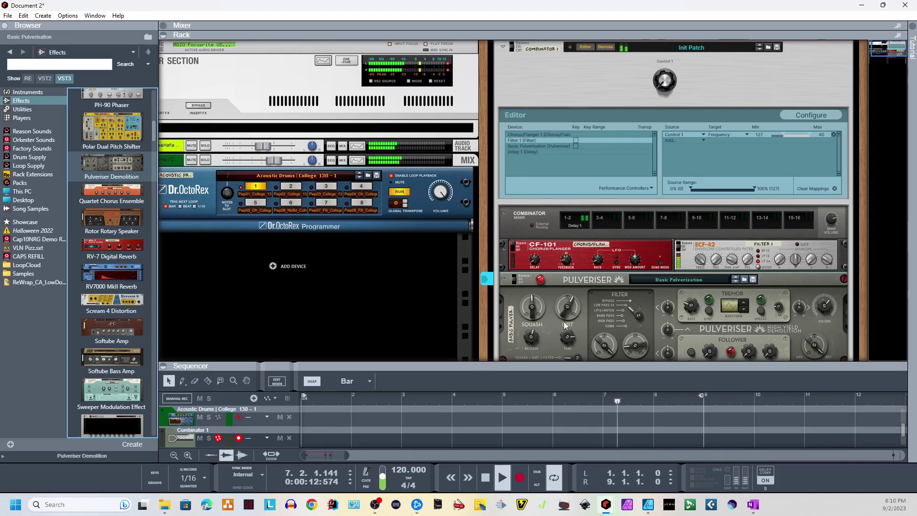
pyautogui.moveTo(566, 302)
pyautogui.moveTo(567, 302); pyautogui.dragTo(623, 325)
pyautogui.moveTo(535, 319)
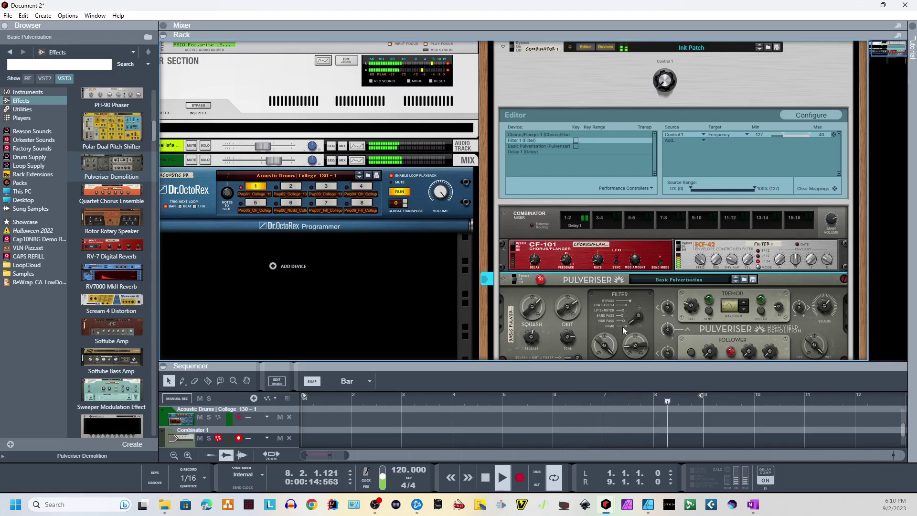
pyautogui.moveTo(564, 311)
pyautogui.mouseDown()
pyautogui.moveTo(591, 328)
pyautogui.moveTo(578, 304)
pyautogui.mouseUp()
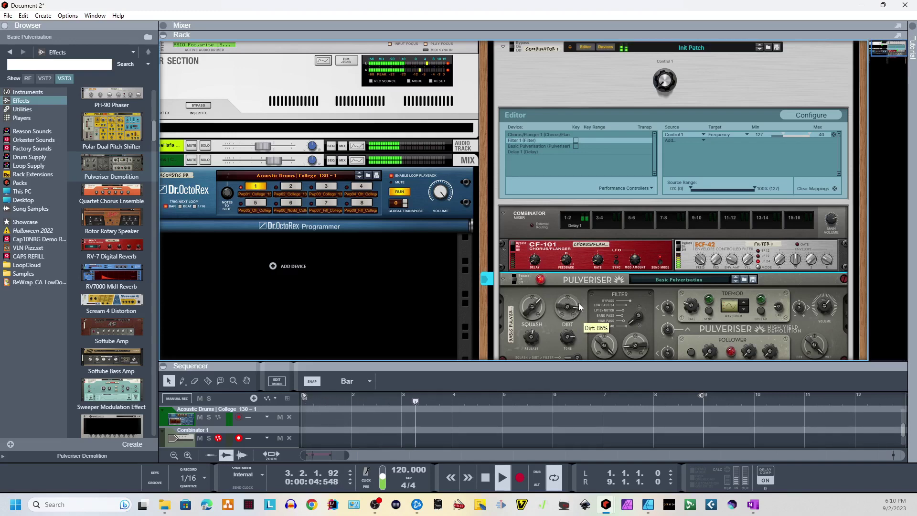
pyautogui.moveTo(577, 303); pyautogui.dragTo(581, 314)
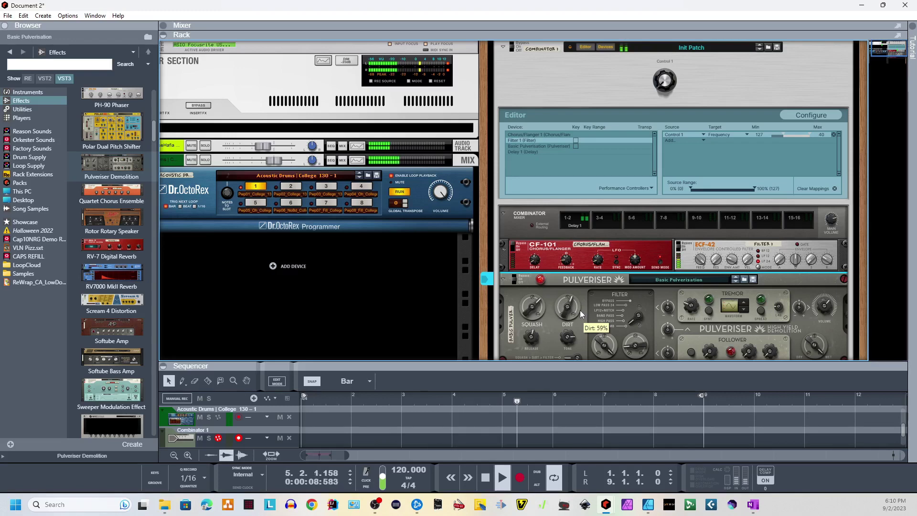
pyautogui.moveTo(565, 312); pyautogui.dragTo(562, 310)
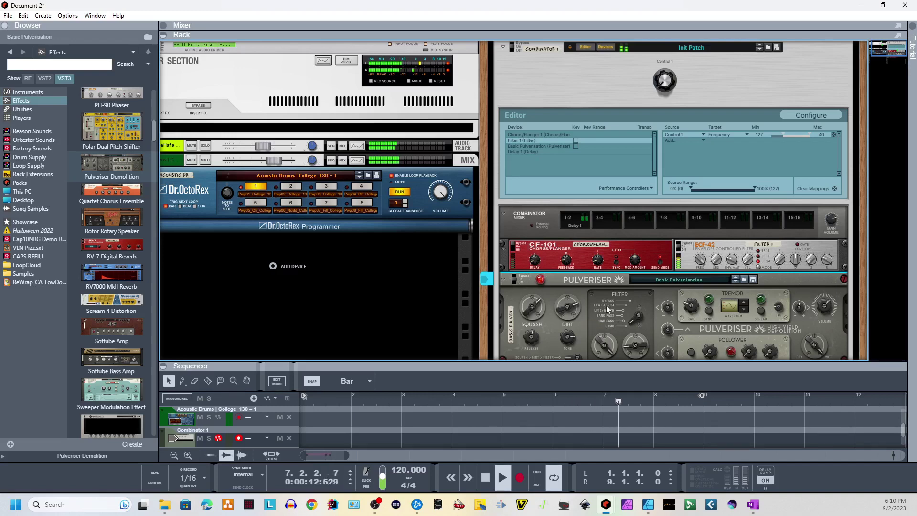
pyautogui.press('space')
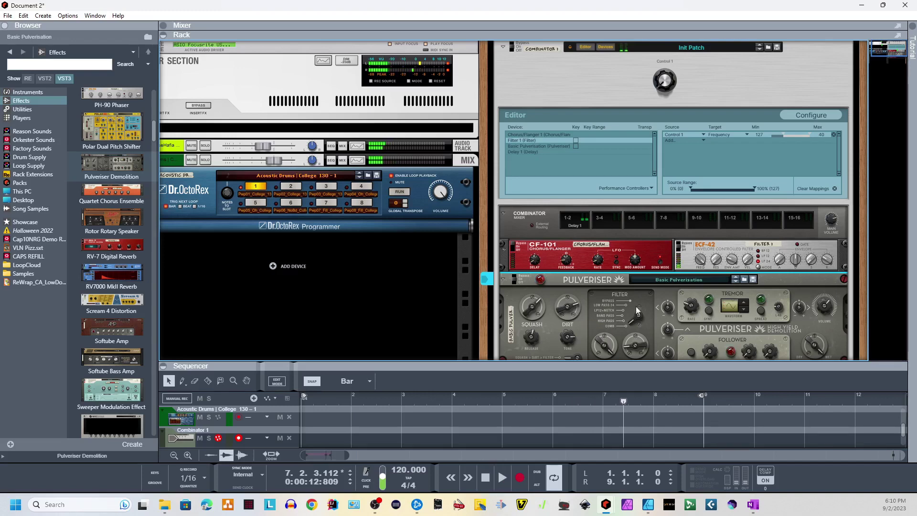
# - Map the Pulveriser's Dirt to Control 1 with a minimum of 54% and a maximum of 90%
pyautogui.rightClick(561, 307)
pyautogui.moveTo(606, 335)
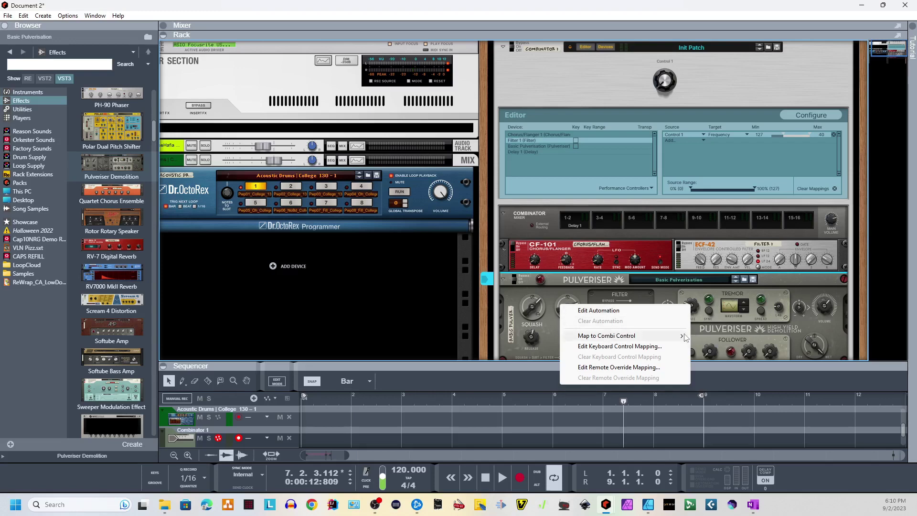
pyautogui.click(717, 335)
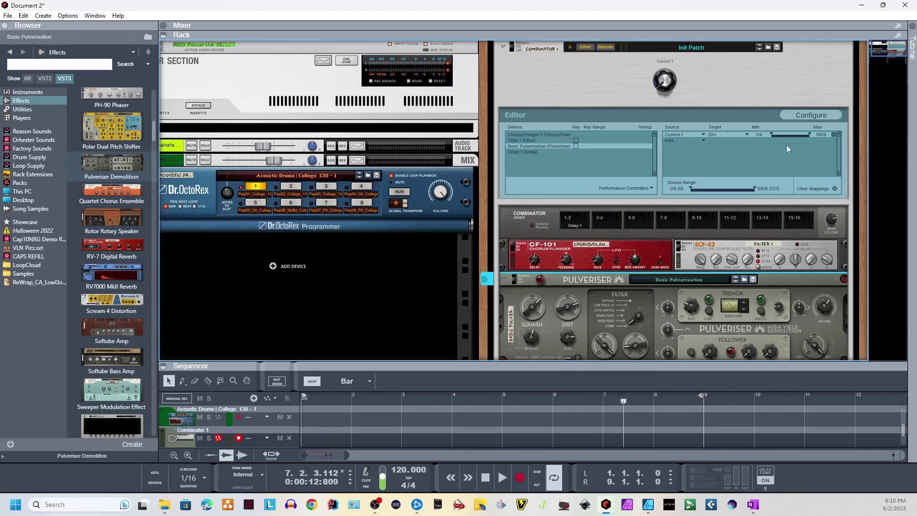
pyautogui.click(774, 132)
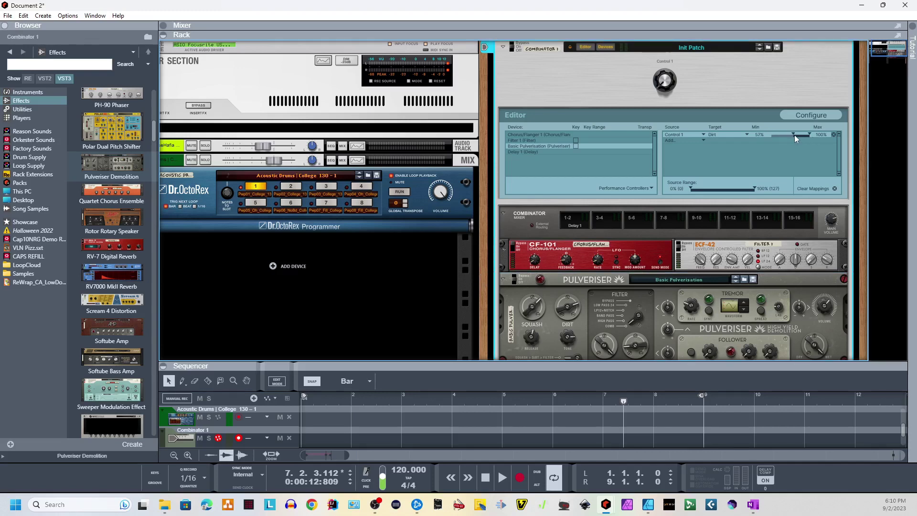
pyautogui.moveTo(810, 133); pyautogui.dragTo(807, 132)
# - Play the drum loop and sweep Control 1 up and back down to test the Dirt mapping
pyautogui.moveTo(667, 89); pyautogui.dragTo(651, 118)
pyautogui.press('space')
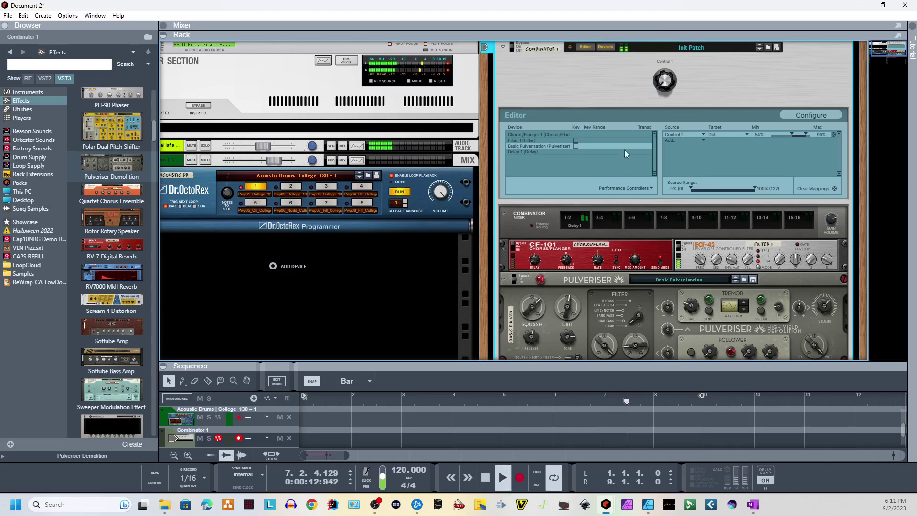
pyautogui.moveTo(663, 86)
pyautogui.moveTo(663, 86); pyautogui.dragTo(661, 62)
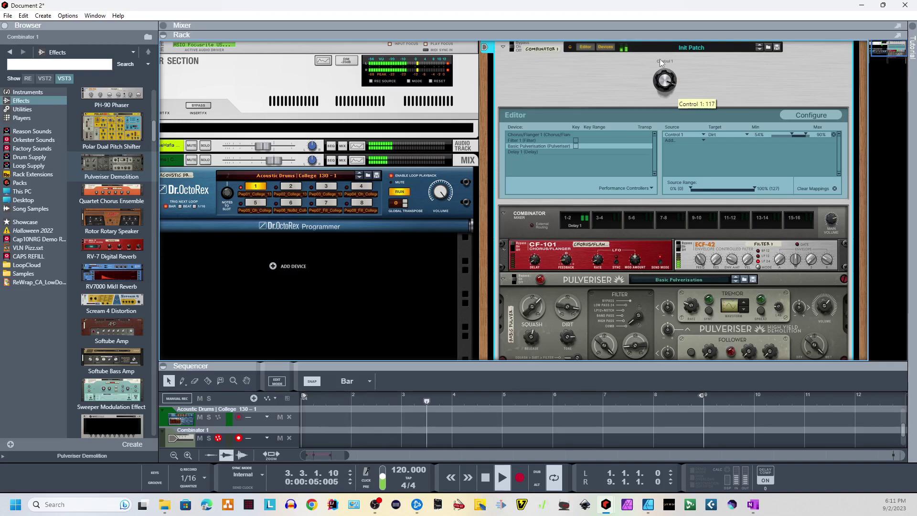
pyautogui.moveTo(661, 62); pyautogui.dragTo(659, 115)
# - Adjust the Pulveriser's Squash, map it to Control 1 and test the mapping by sweeping the knob during playback
pyautogui.moveTo(534, 316); pyautogui.dragTo(537, 346)
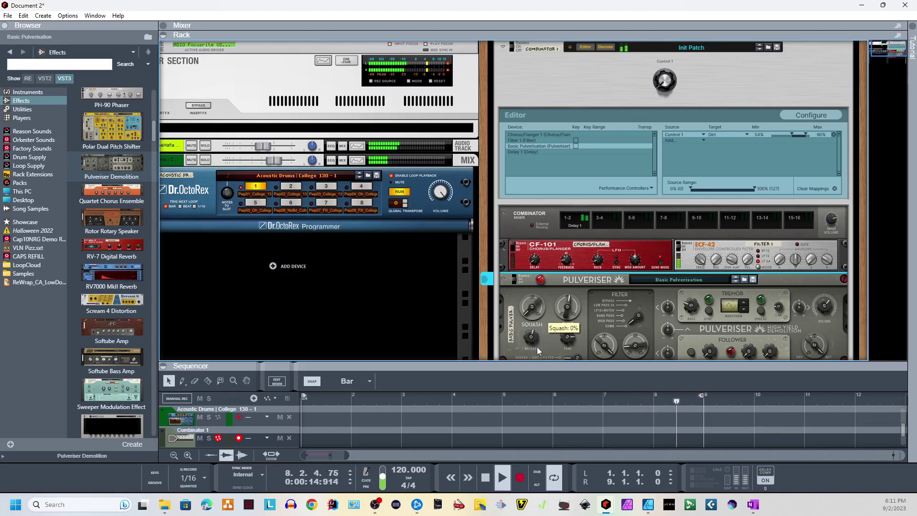
pyautogui.rightClick(531, 311)
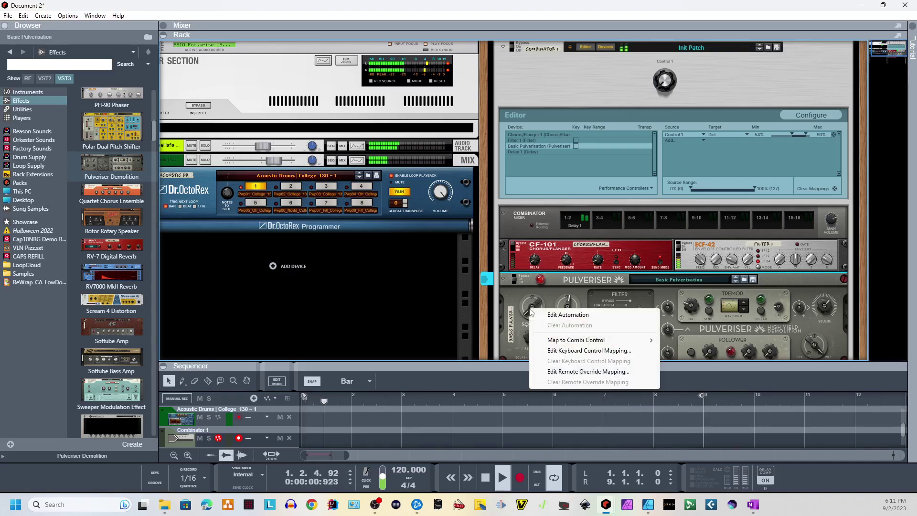
pyautogui.moveTo(602, 339)
pyautogui.click(686, 341)
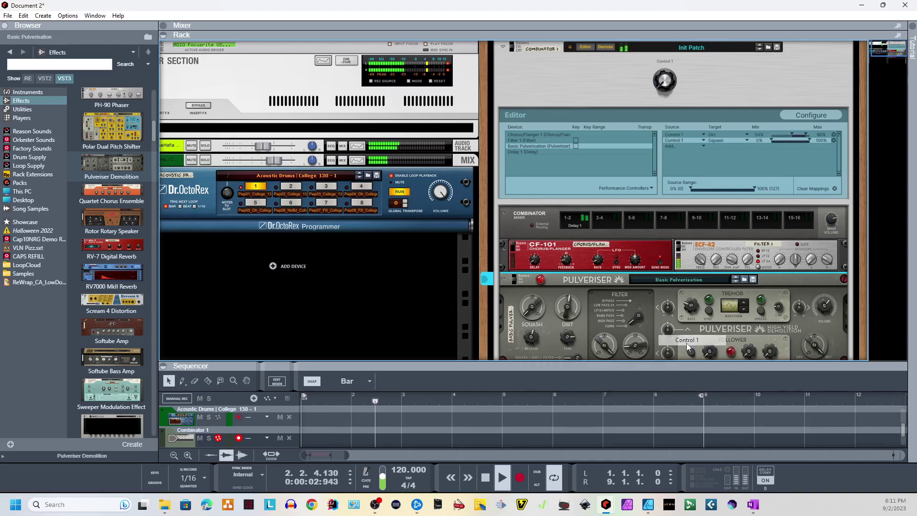
pyautogui.press('space')
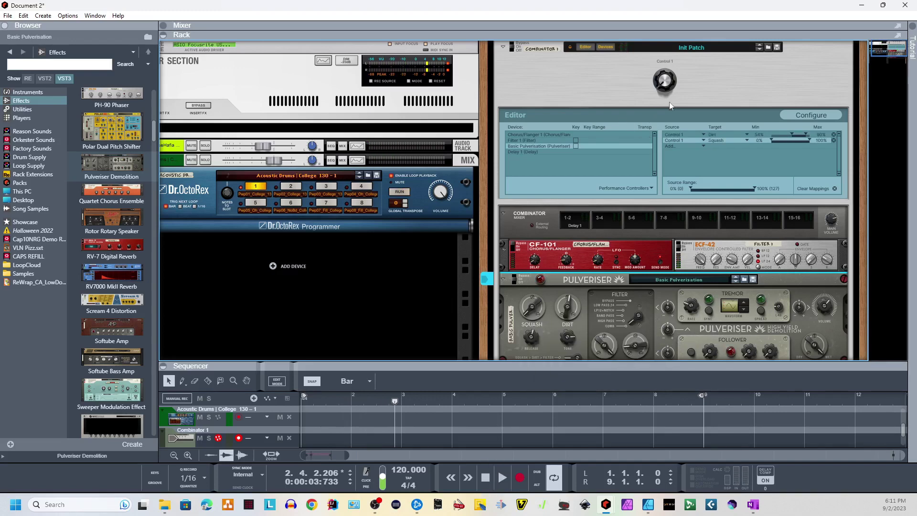
pyautogui.moveTo(667, 92); pyautogui.dragTo(664, 48)
pyautogui.press('space')
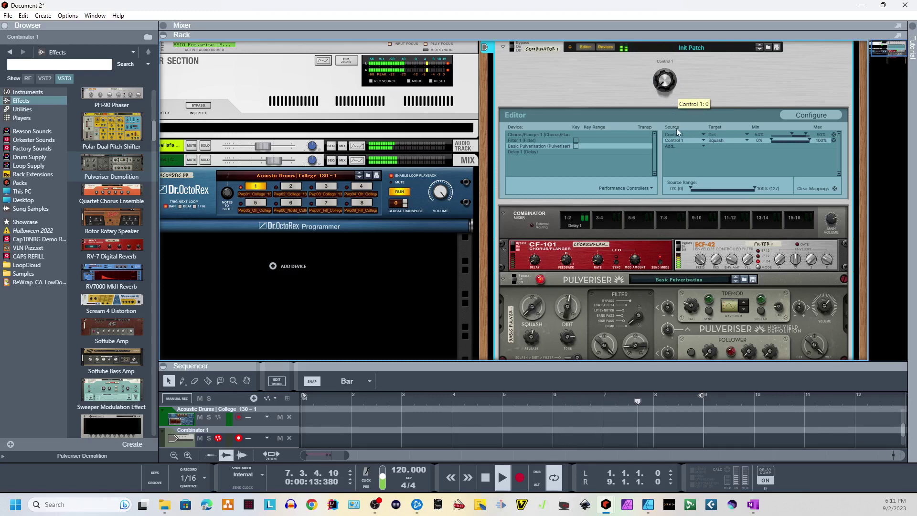
# - Reduce the Squash mapping's maximum to 51% and test it by sweeping Control 1 with the drum loop playing
pyautogui.press('space')
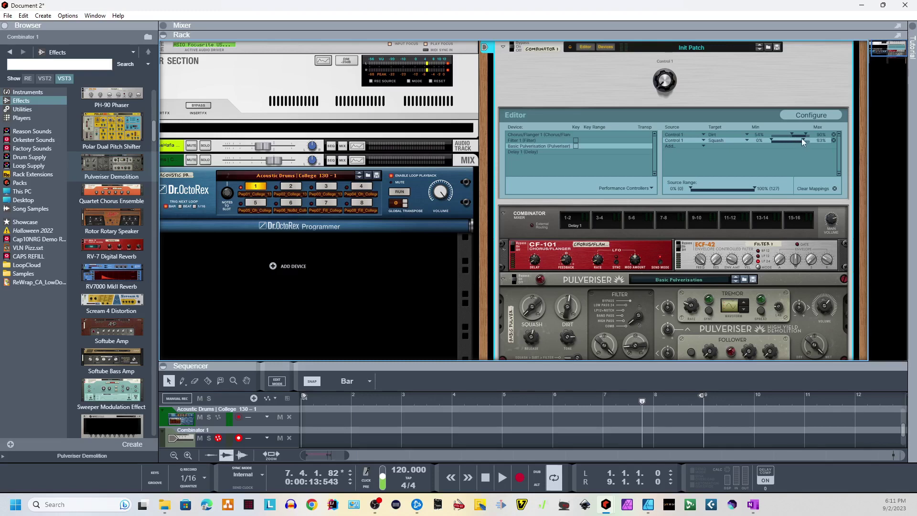
pyautogui.moveTo(789, 138); pyautogui.dragTo(788, 135)
pyautogui.press('space')
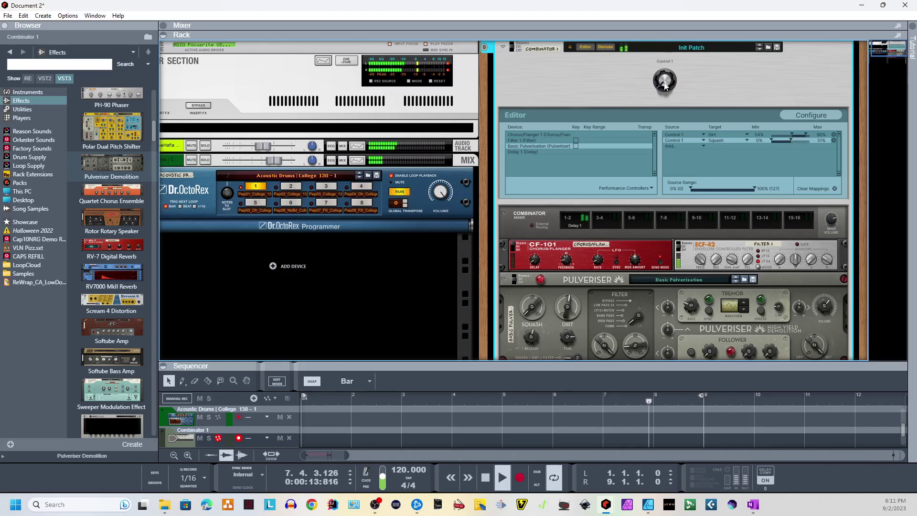
pyautogui.moveTo(661, 59)
pyautogui.mouseDown()
pyautogui.moveTo(653, 46)
pyautogui.moveTo(652, 107)
pyautogui.moveTo(645, 65)
pyautogui.mouseUp()
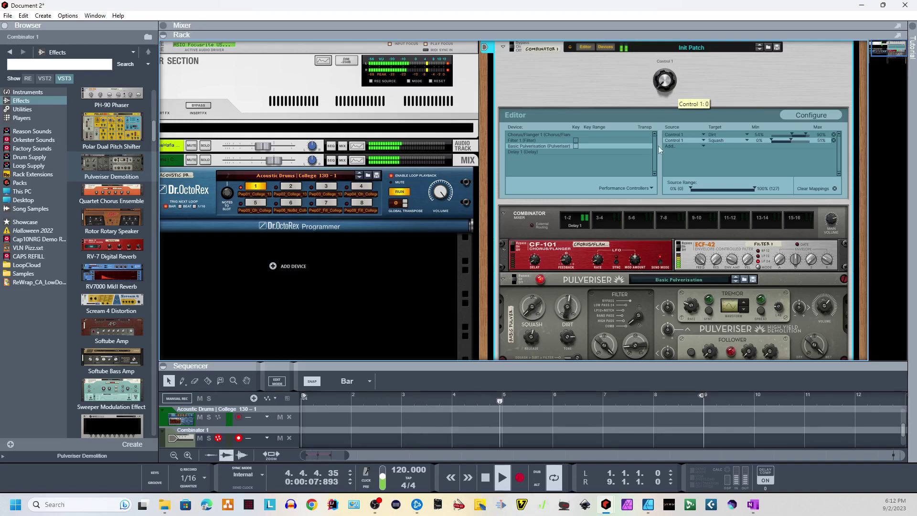
# - Audition different Filter Frequency settings on the Pulveriser while the drum loop plays
pyautogui.click(534, 335)
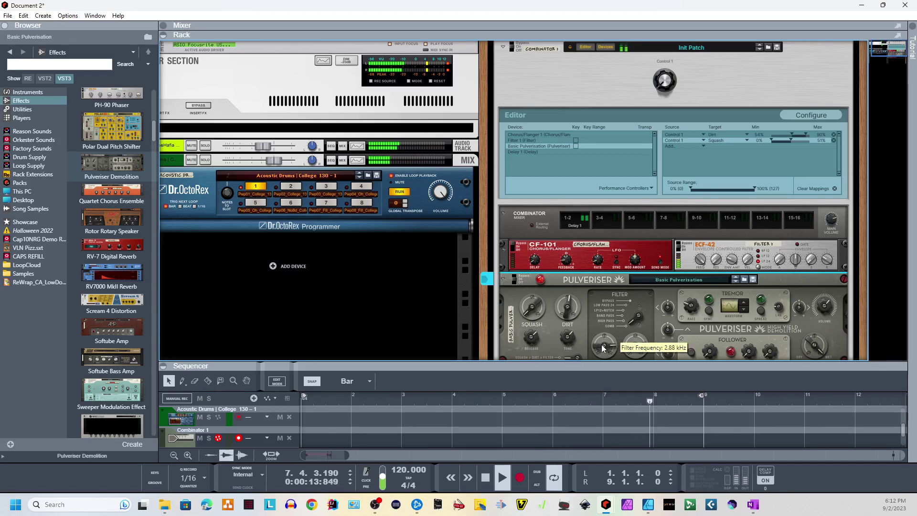
pyautogui.moveTo(602, 348); pyautogui.dragTo(622, 352)
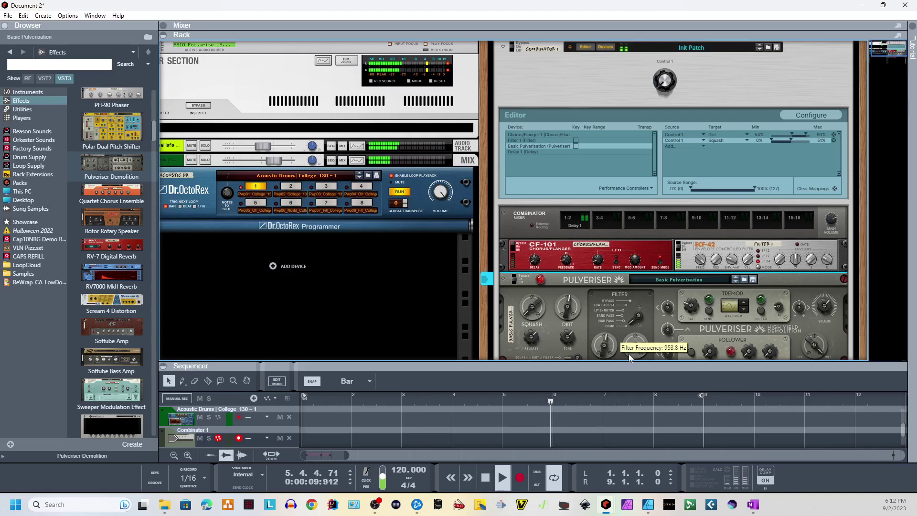
pyautogui.moveTo(631, 360); pyautogui.dragTo(617, 355)
# - Map the Pulveriser's Filter Frequency to Control 1 from 260.8 Hz to about 2.2 kHz and test the sweep
pyautogui.rightClick(609, 347)
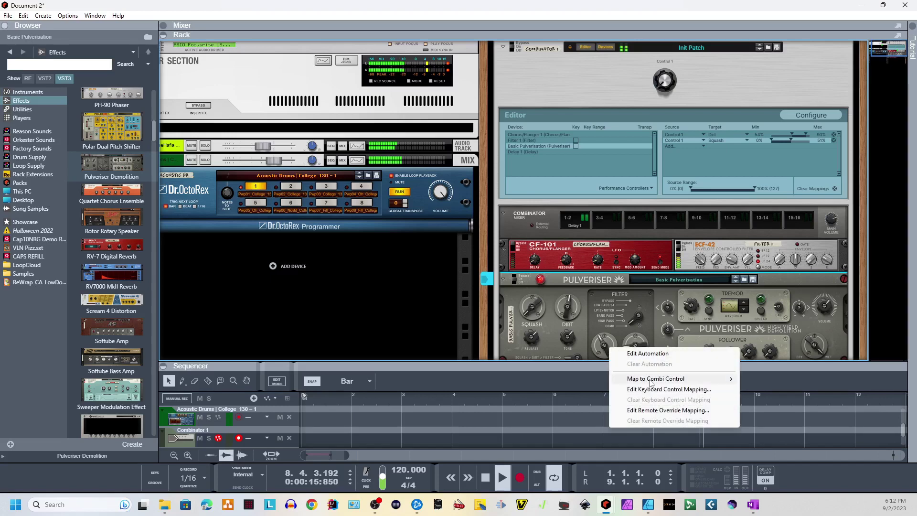
pyautogui.moveTo(732, 380)
pyautogui.click(764, 378)
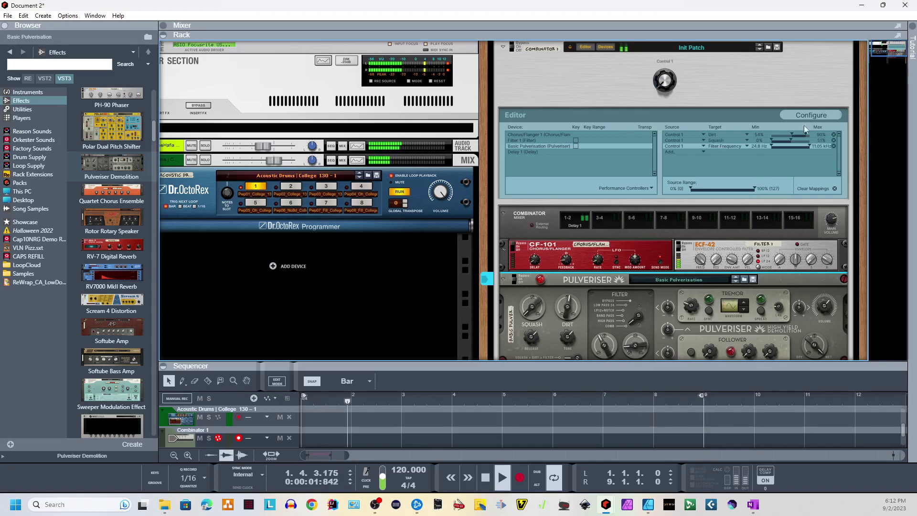
pyautogui.click(771, 147)
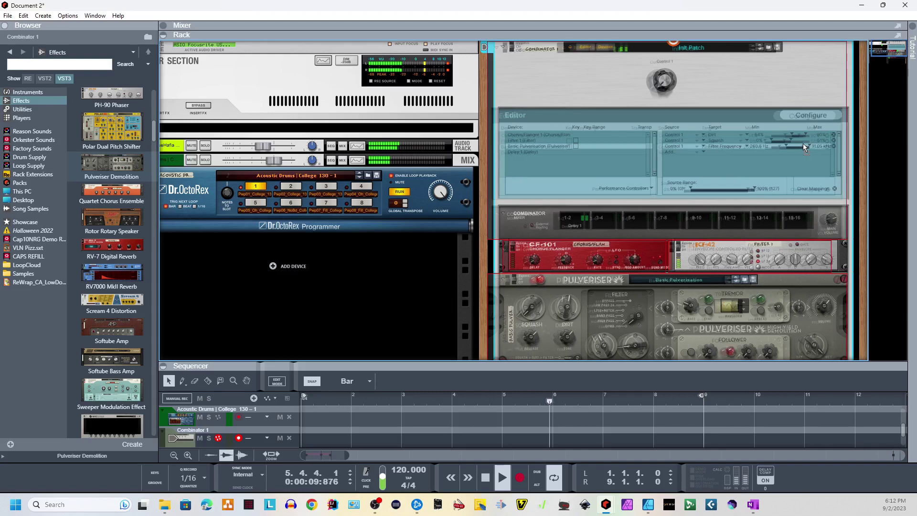
pyautogui.moveTo(798, 147); pyautogui.dragTo(795, 143)
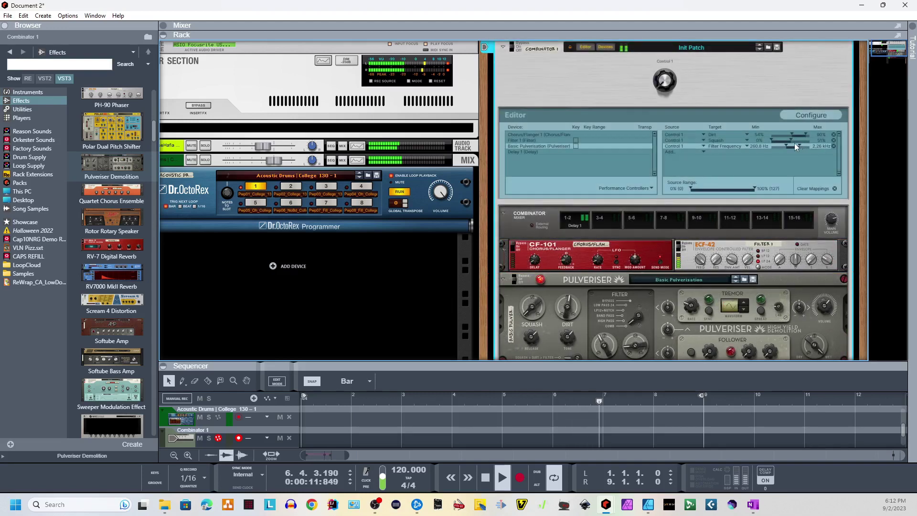
pyautogui.moveTo(663, 80)
pyautogui.moveTo(663, 81); pyautogui.dragTo(647, 54)
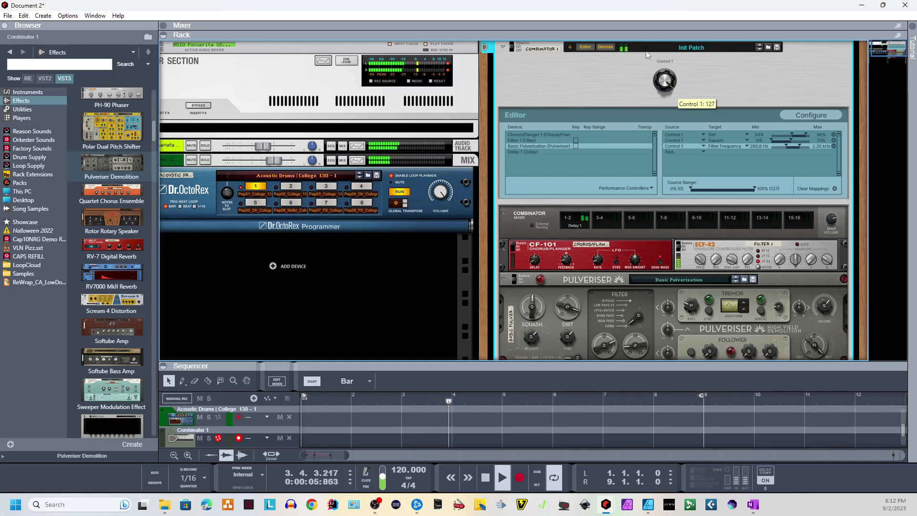
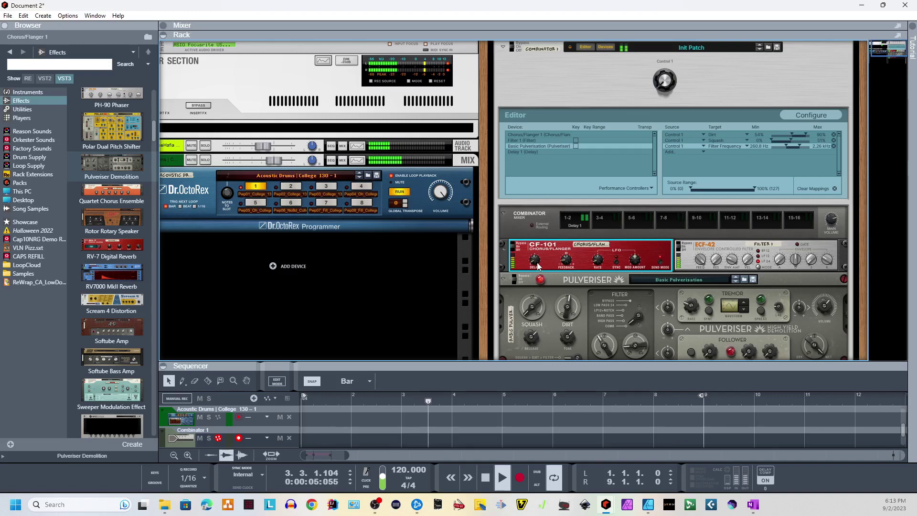
# - Adjust the CF-101 Chorus/Flanger's Delay and sweep its Feedback down to -64 while the drum loop plays
pyautogui.moveTo(567, 257)
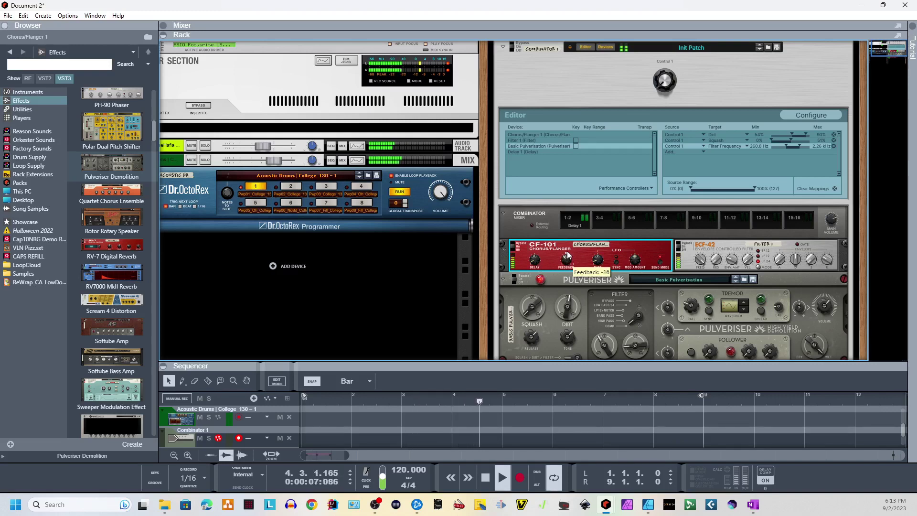
pyautogui.moveTo(534, 262)
pyautogui.moveTo(534, 262)
pyautogui.mouseDown()
pyautogui.moveTo(534, 233)
pyautogui.moveTo(535, 262)
pyautogui.mouseUp()
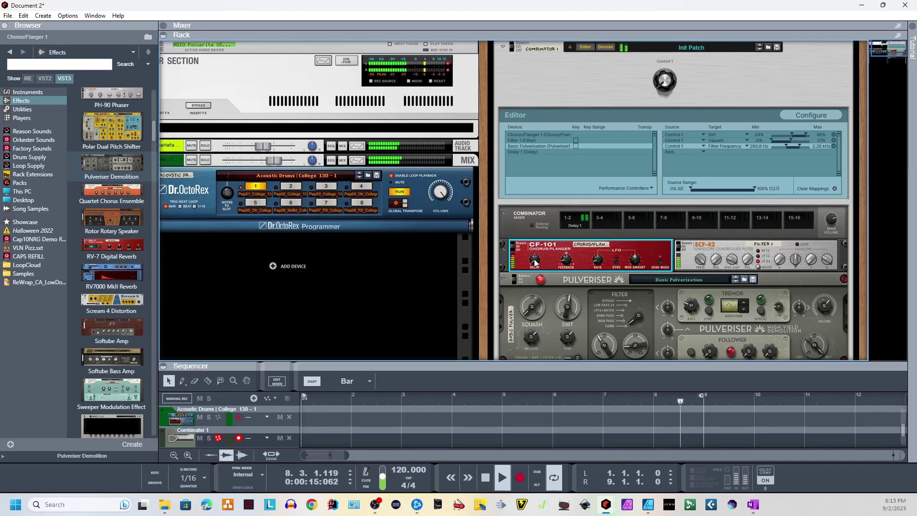
pyautogui.moveTo(534, 262)
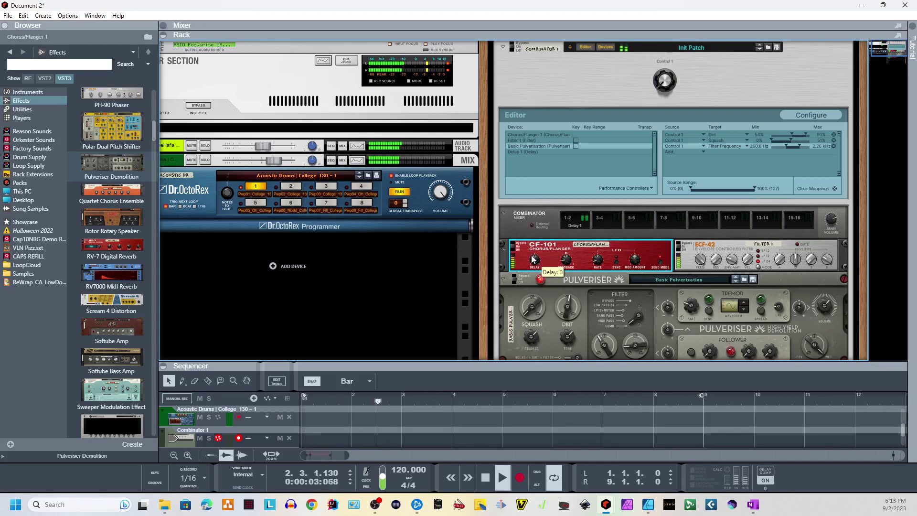
pyautogui.moveTo(538, 262)
pyautogui.mouseDown()
pyautogui.moveTo(535, 240)
pyautogui.moveTo(535, 264)
pyautogui.mouseUp()
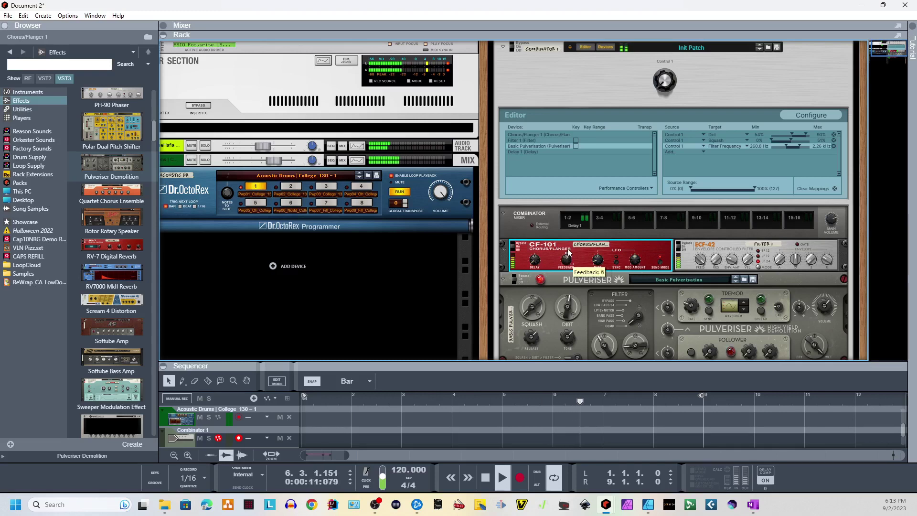
pyautogui.moveTo(568, 252); pyautogui.dragTo(587, 289)
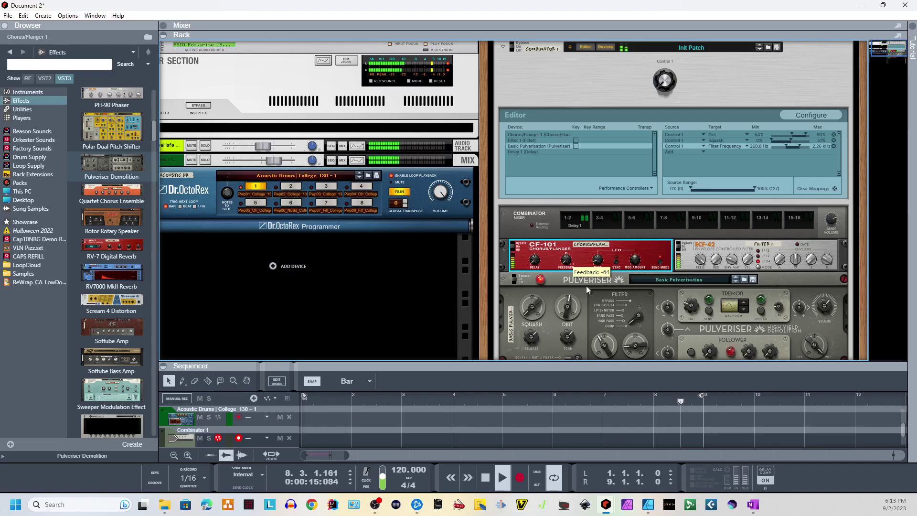
# - Lower the CF-101 Chorus/Flanger's Modulation Amount to 38 and adjust its Delay and Feedback while the drum loop plays
pyautogui.moveTo(601, 270)
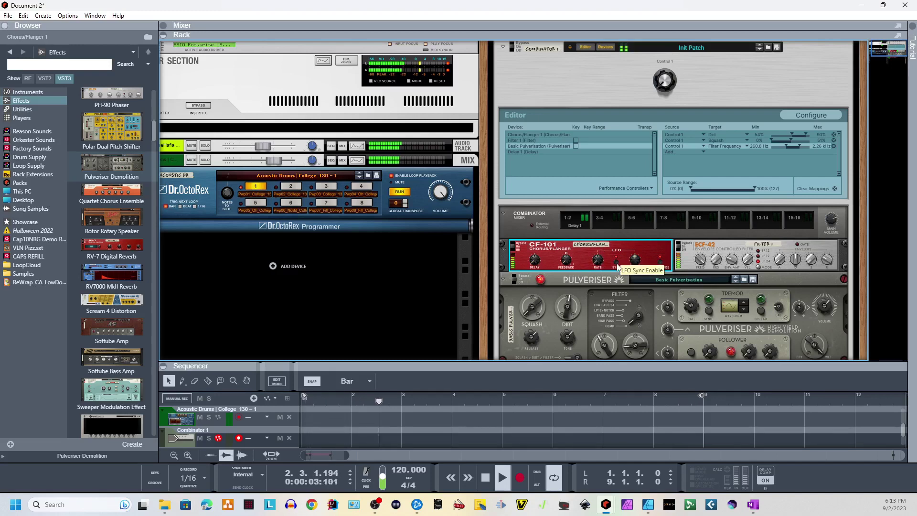
pyautogui.moveTo(639, 261)
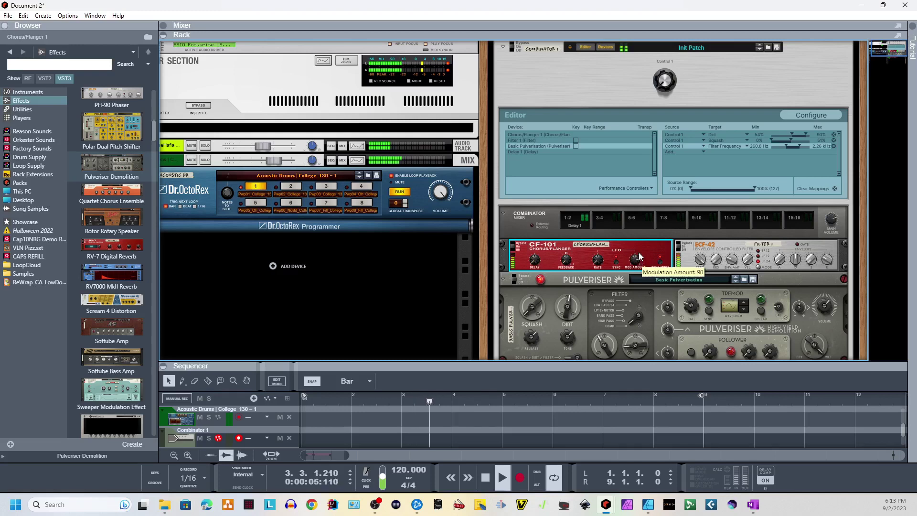
pyautogui.moveTo(638, 257); pyautogui.dragTo(637, 269)
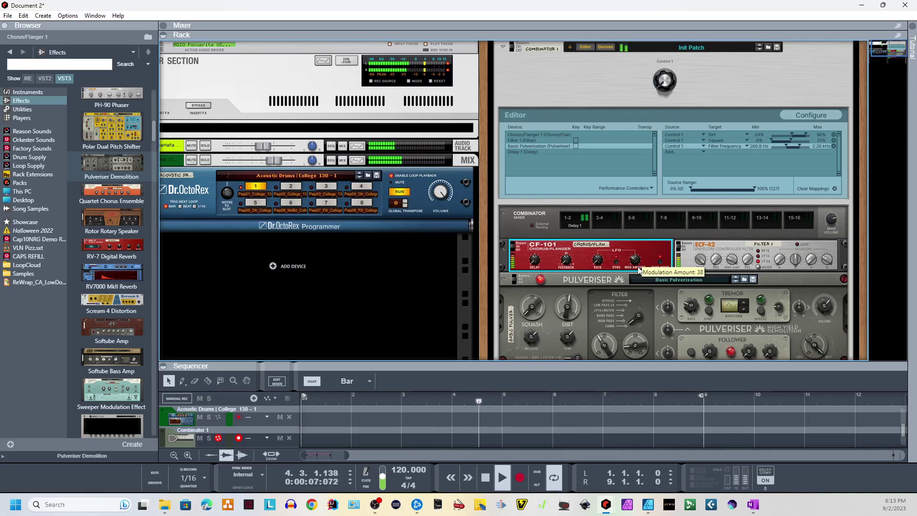
pyautogui.moveTo(535, 262)
pyautogui.moveTo(535, 262); pyautogui.dragTo(531, 234)
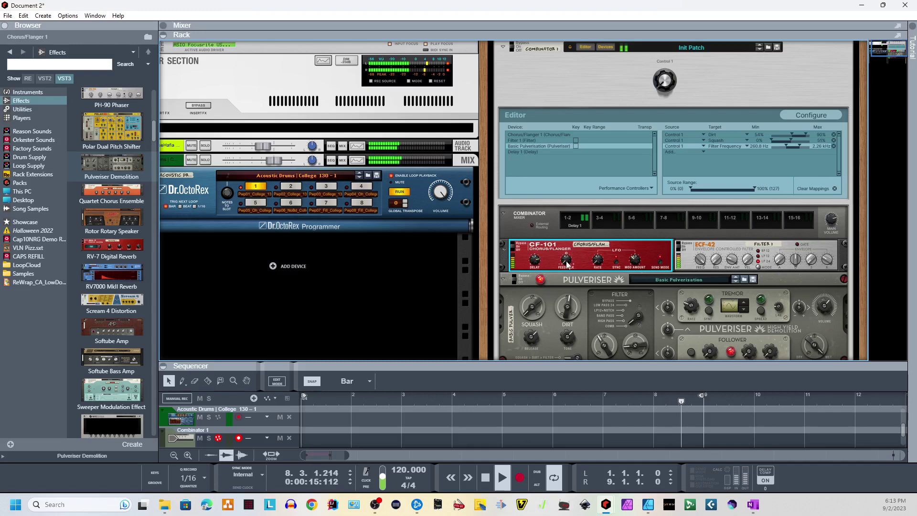
pyautogui.moveTo(570, 260)
pyautogui.moveTo(567, 252); pyautogui.dragTo(567, 241)
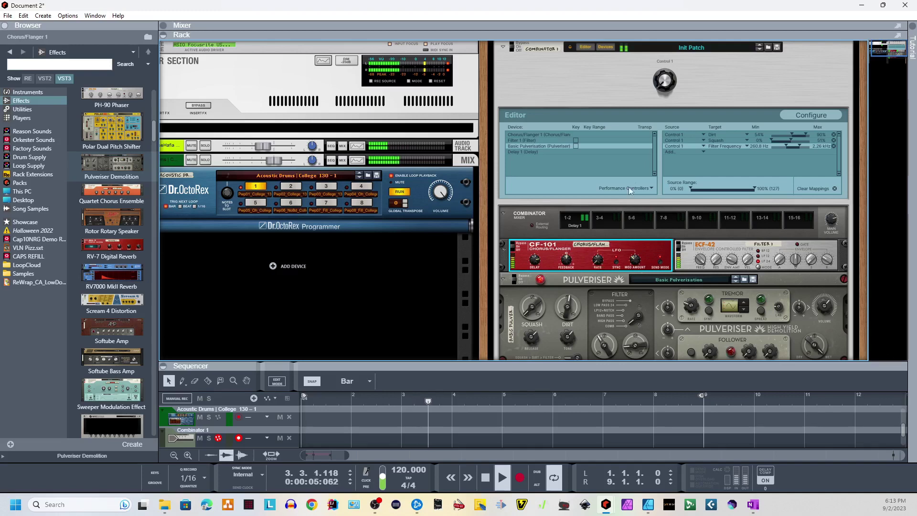
# - Map the CF-101's Feedback to Control 1 from 0 to -35, test the sweep, and stop playback
pyautogui.rightClick(567, 261)
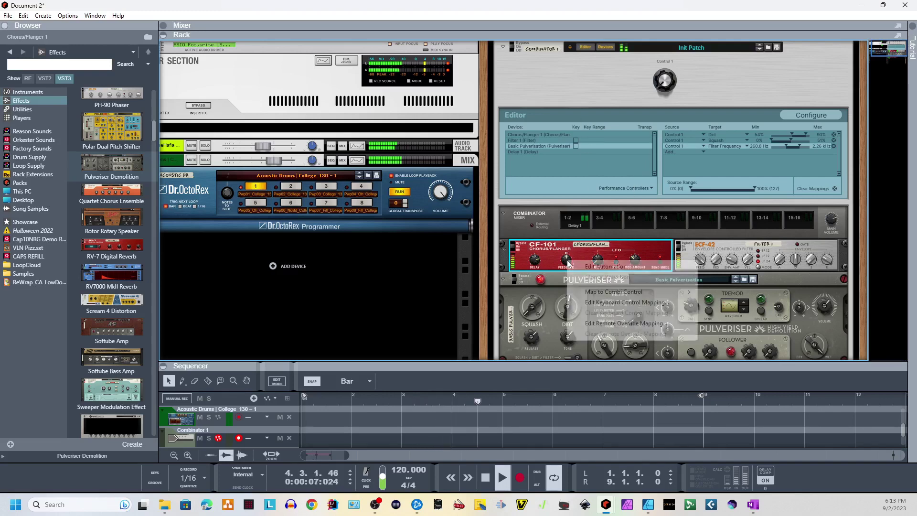
pyautogui.moveTo(668, 291)
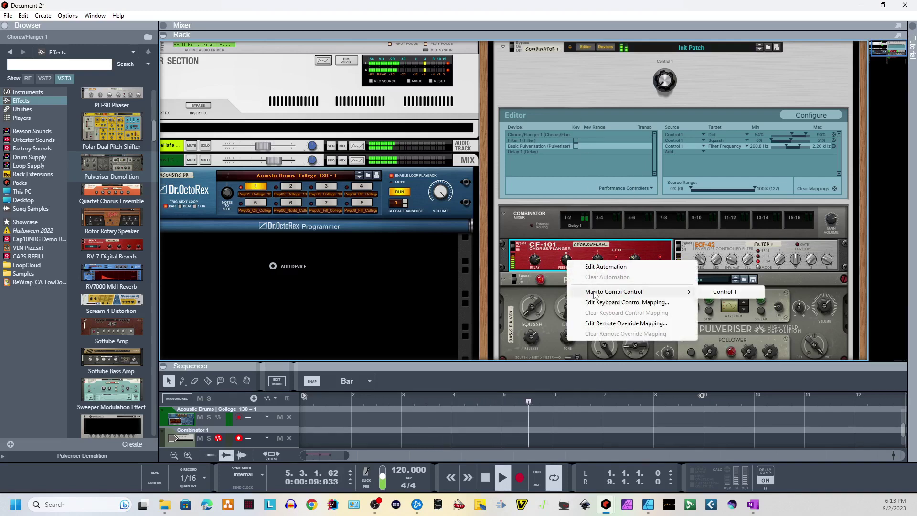
pyautogui.click(724, 292)
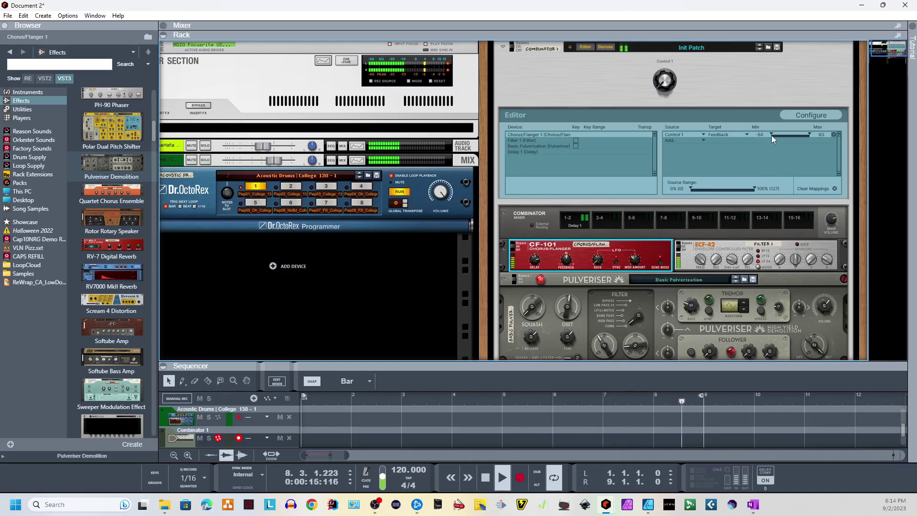
pyautogui.moveTo(771, 135)
pyautogui.mouseDown()
pyautogui.moveTo(789, 137)
pyautogui.moveTo(761, 139)
pyautogui.mouseUp()
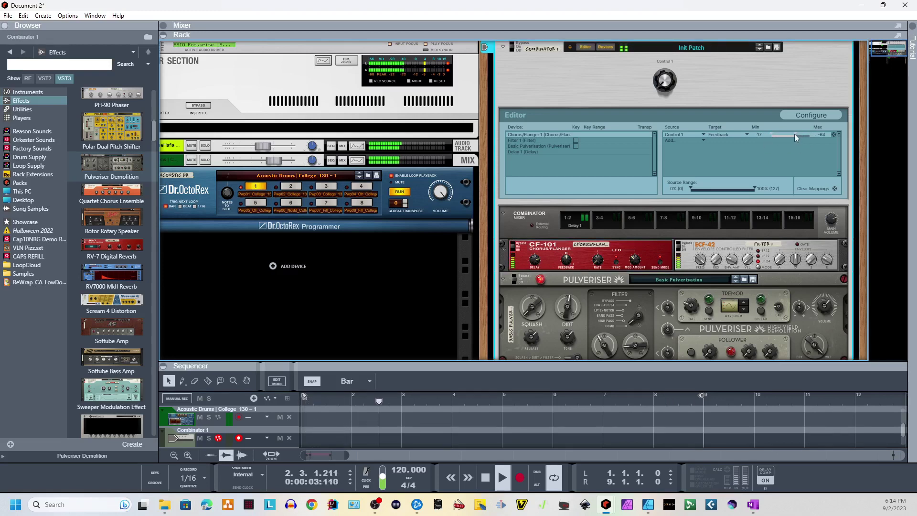
pyautogui.moveTo(786, 135); pyautogui.dragTo(786, 135)
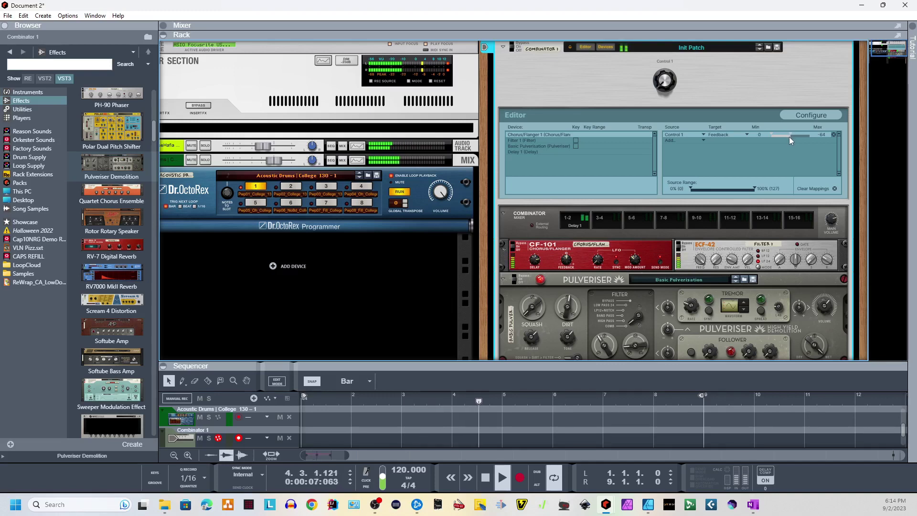
pyautogui.moveTo(772, 134); pyautogui.dragTo(780, 137)
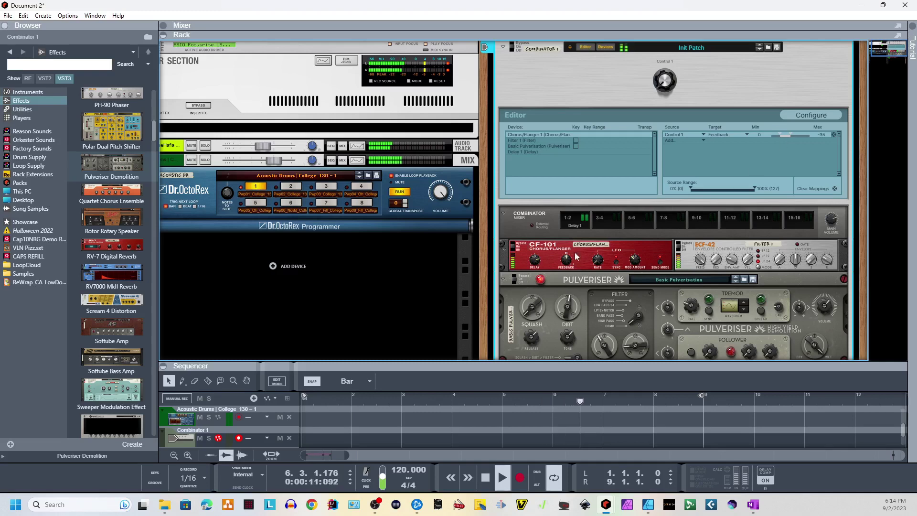
pyautogui.moveTo(670, 85); pyautogui.dragTo(671, 43)
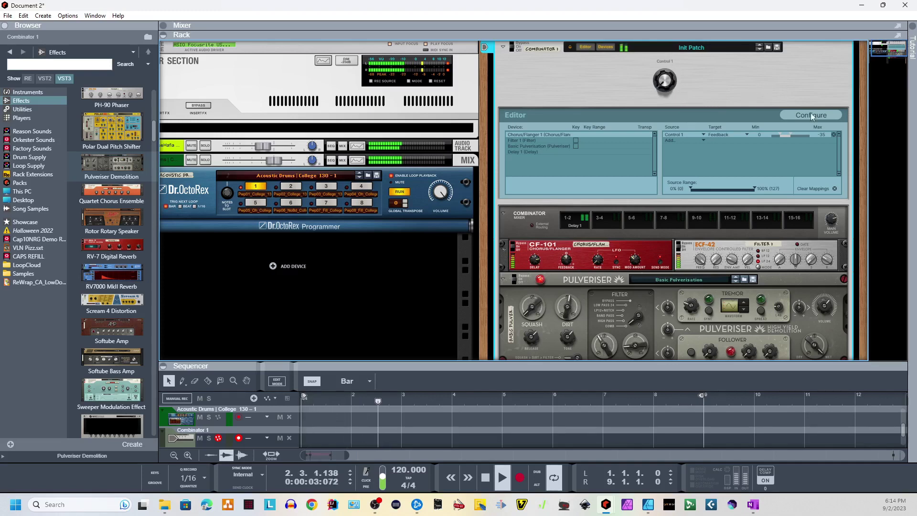
pyautogui.press('space')
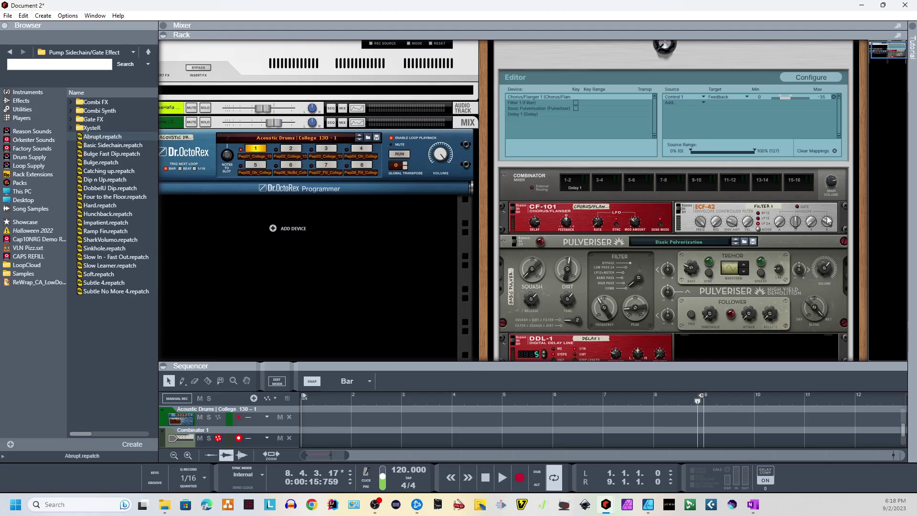
# - Hide the Combinator's Editor and its devices so only the Control 1 knob panel shows
pyautogui.scroll(2, 729, 209)
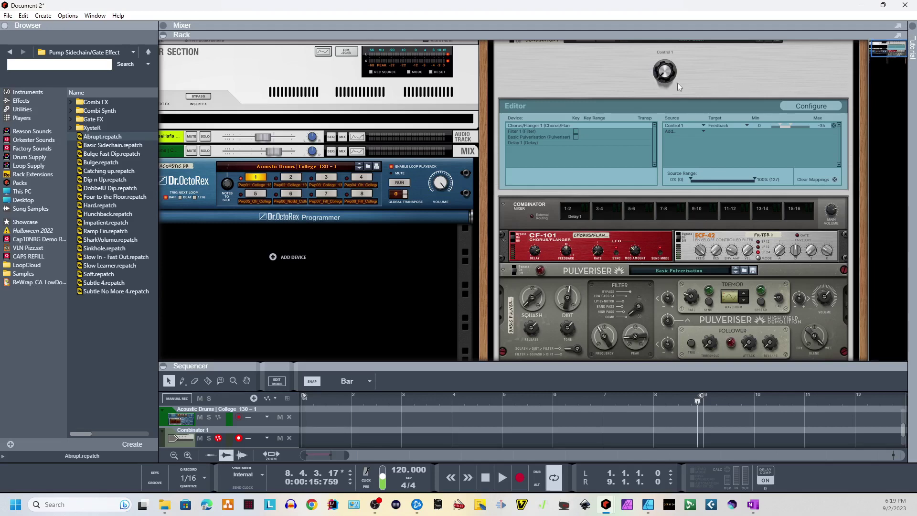
pyautogui.scroll(1, 630, 97)
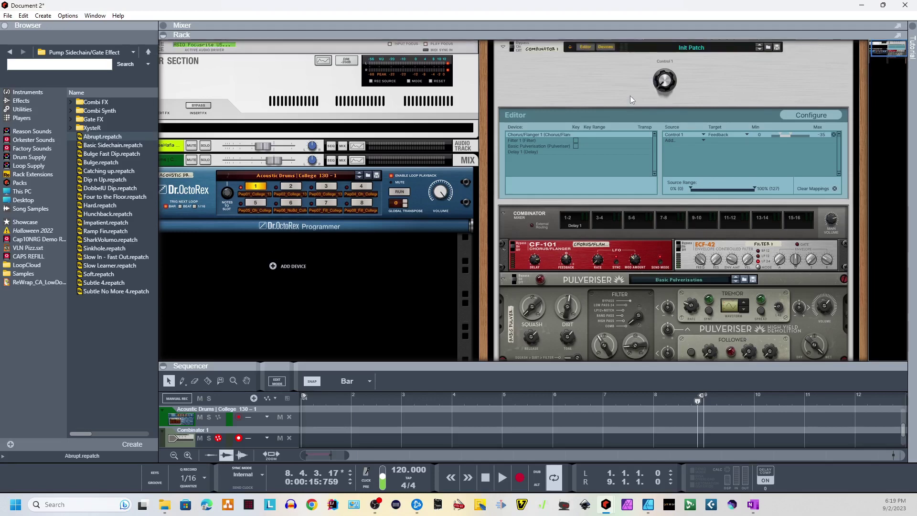
pyautogui.click(584, 46)
pyautogui.click(605, 47)
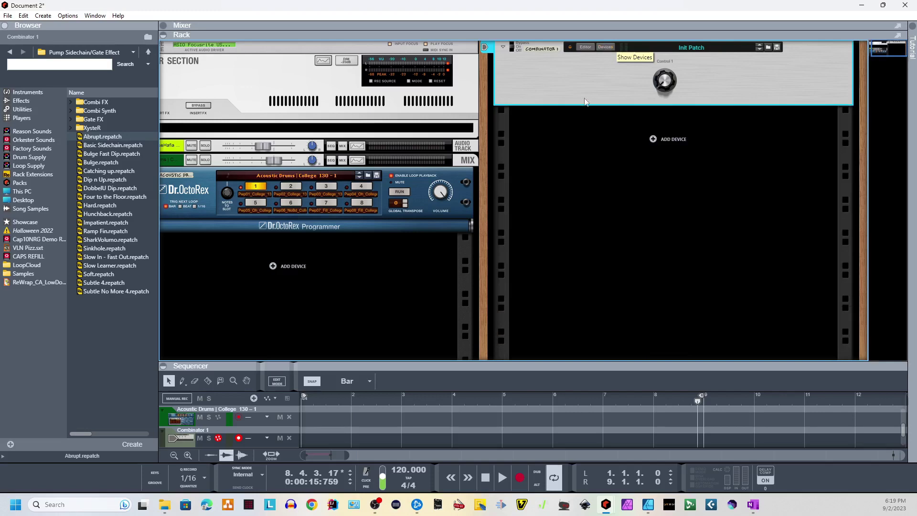
# - Play the drum loop and sweep Control 1 up and down to audition the combined effect
pyautogui.moveTo(662, 83); pyautogui.dragTo(658, 72)
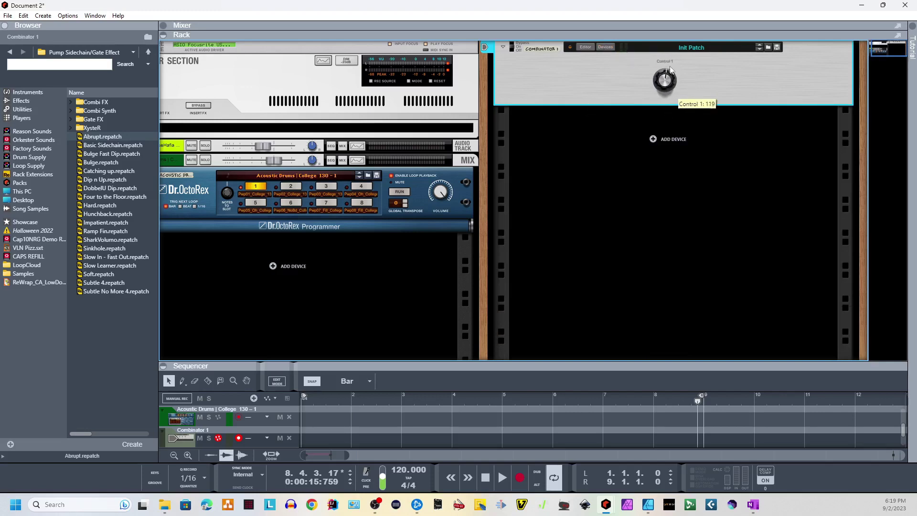
pyautogui.press('space')
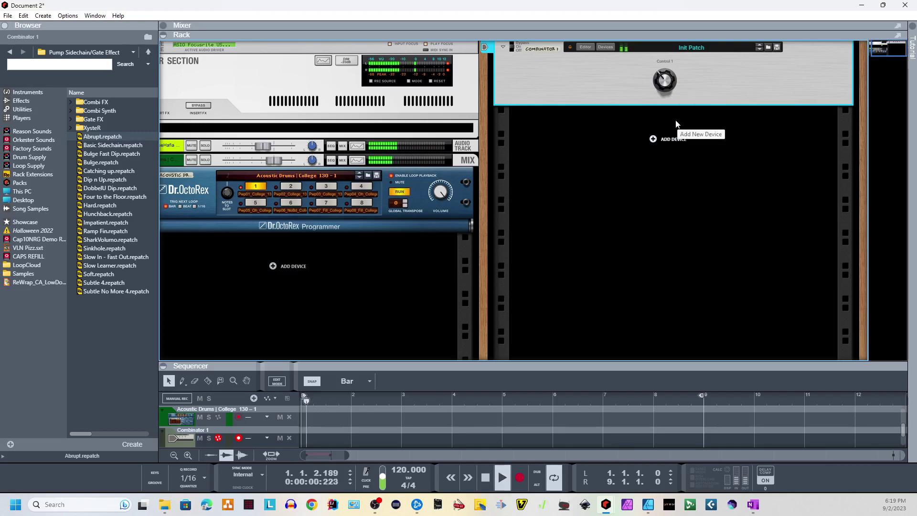
pyautogui.scroll(5, 663, 79)
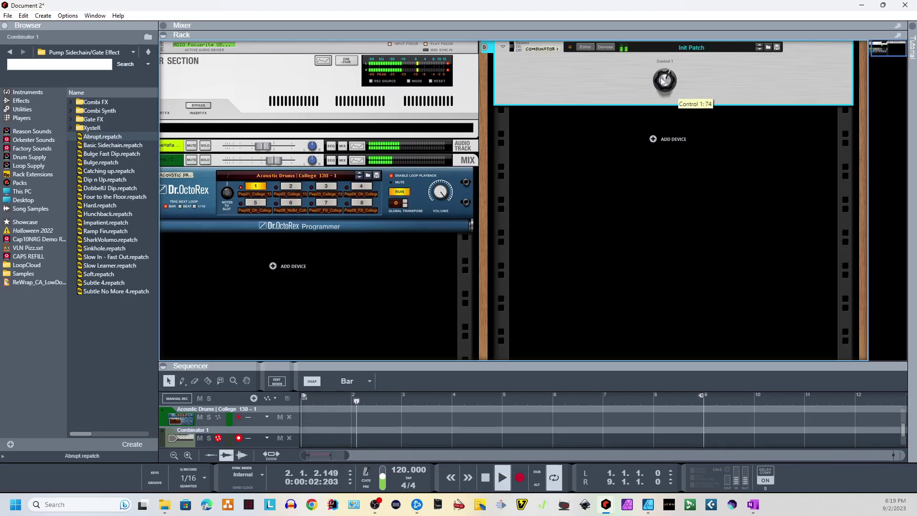
pyautogui.moveTo(663, 79); pyautogui.dragTo(659, 91)
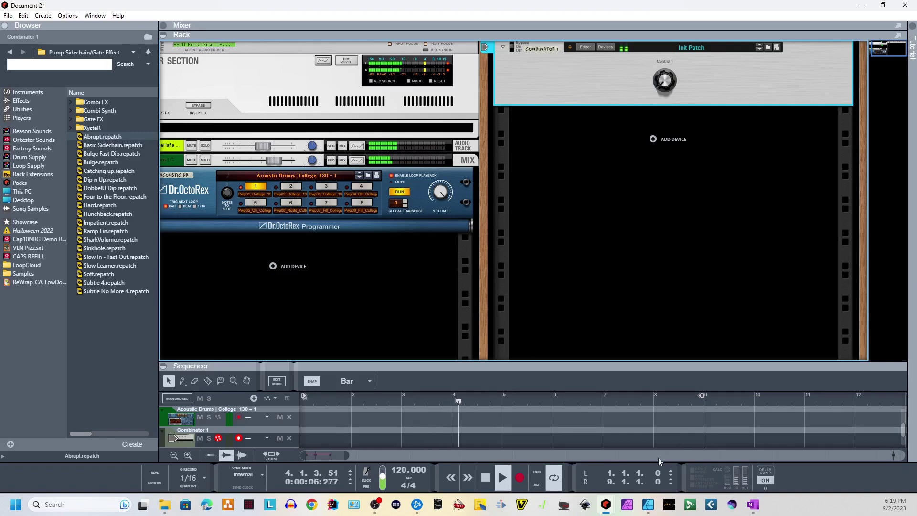
pyautogui.press('space')
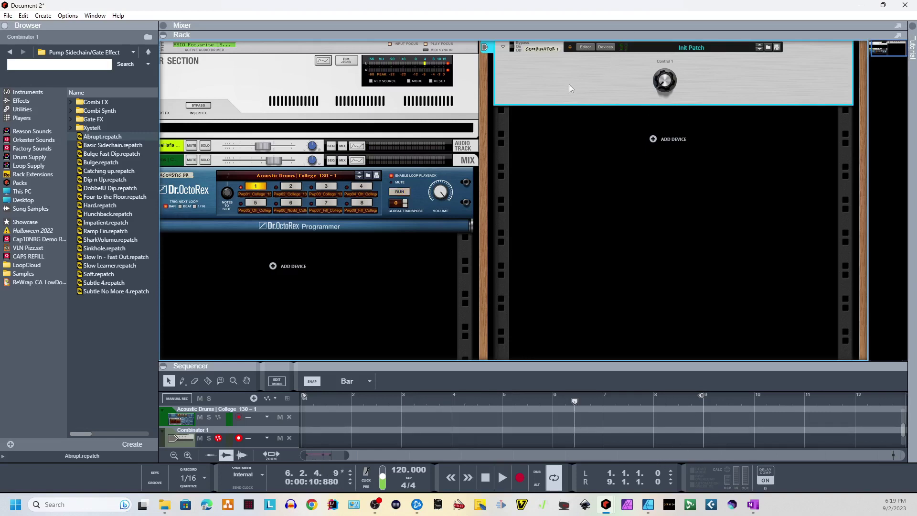
# - Save the Combinator patch as demo in the 2023/09/transitionizer folder
pyautogui.click(777, 47)
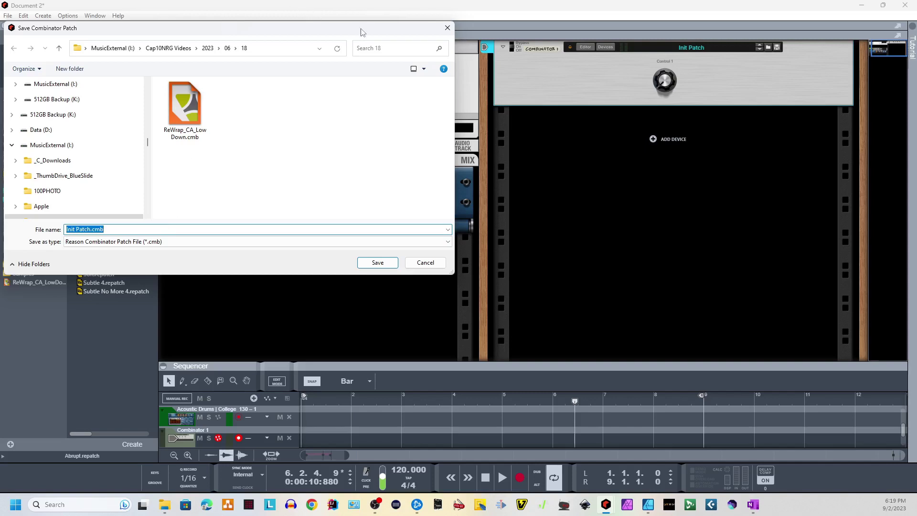
pyautogui.click(208, 48)
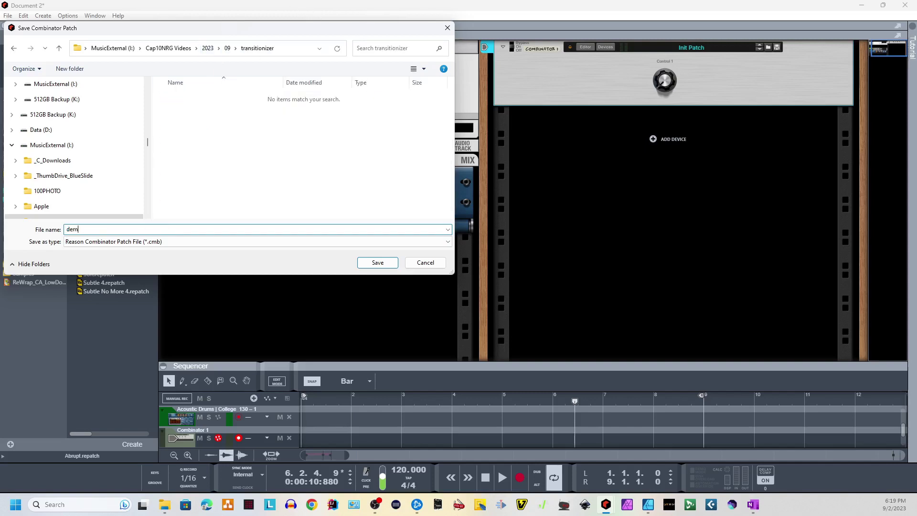
pyautogui.write('o')
pyautogui.press('Return')
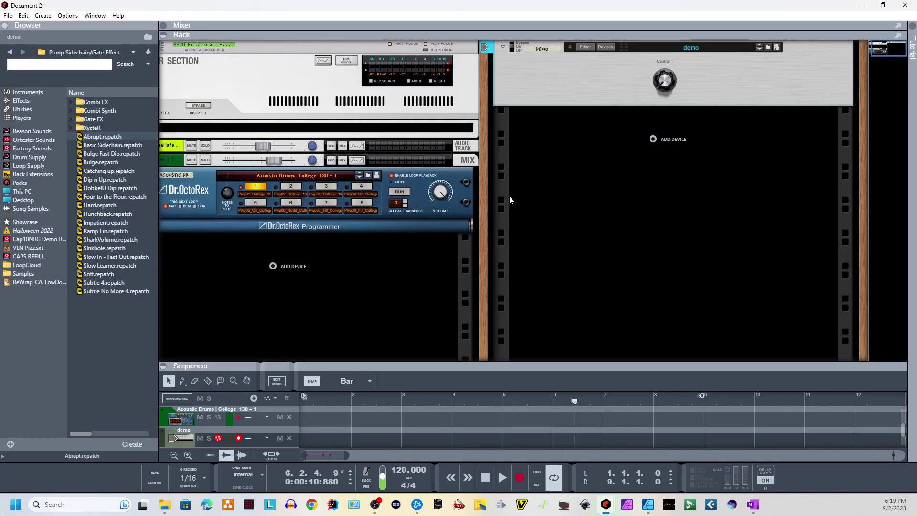
# - Copy the demo Combinator and paste the duplicate into the empty rack space below it
pyautogui.rightClick(599, 100)
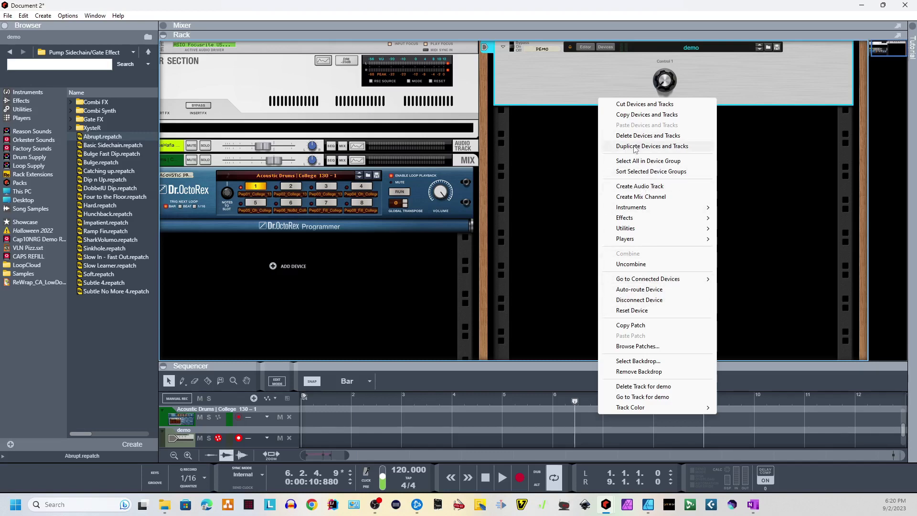
pyautogui.click(630, 114)
pyautogui.rightClick(646, 170)
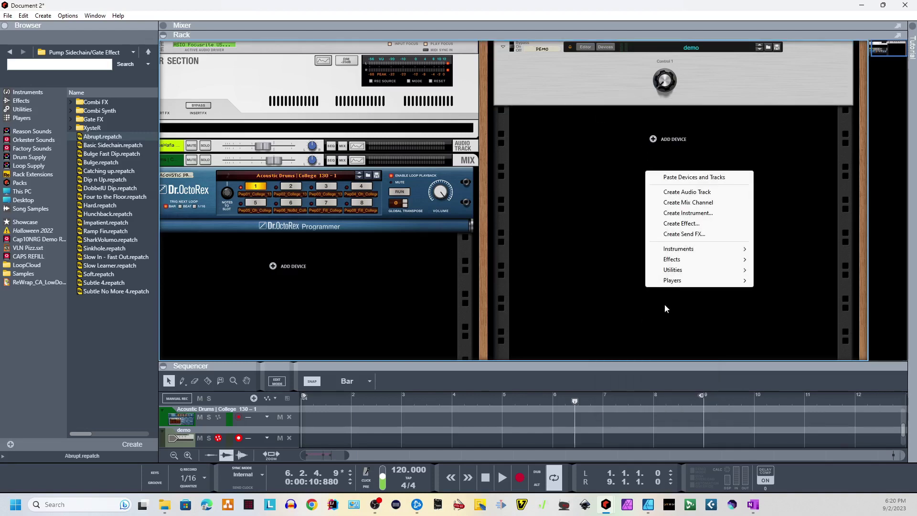
pyautogui.click(681, 179)
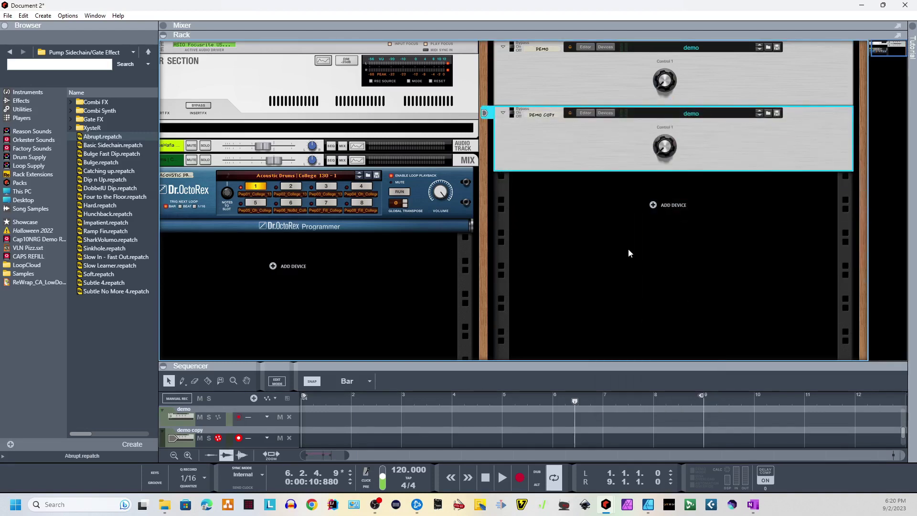
# - Cable the demo copy Combinator between Dr. OctoRex's main outputs and its mix channel, and hide its devices
pyautogui.press('Tab')
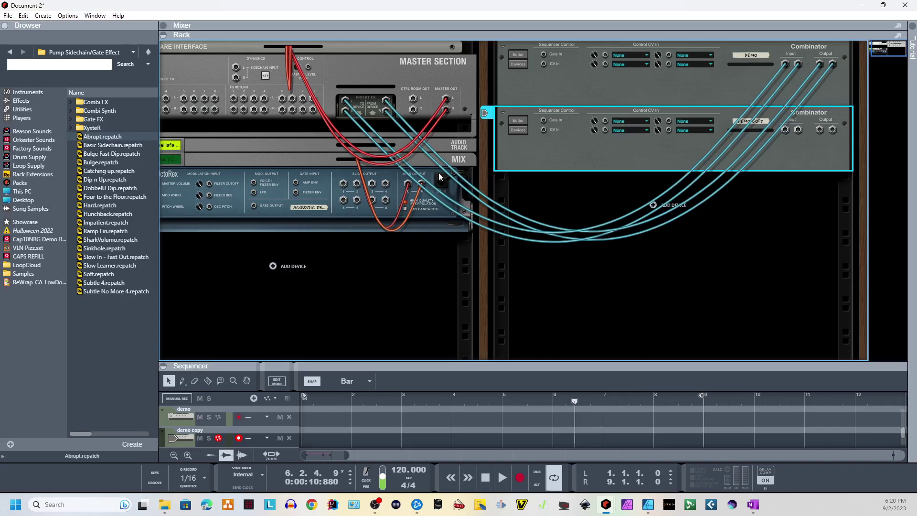
pyautogui.moveTo(409, 184); pyautogui.dragTo(819, 130)
pyautogui.moveTo(422, 185)
pyautogui.mouseDown()
pyautogui.moveTo(830, 130)
pyautogui.moveTo(606, 191)
pyautogui.moveTo(424, 219)
pyautogui.moveTo(407, 183)
pyautogui.mouseUp()
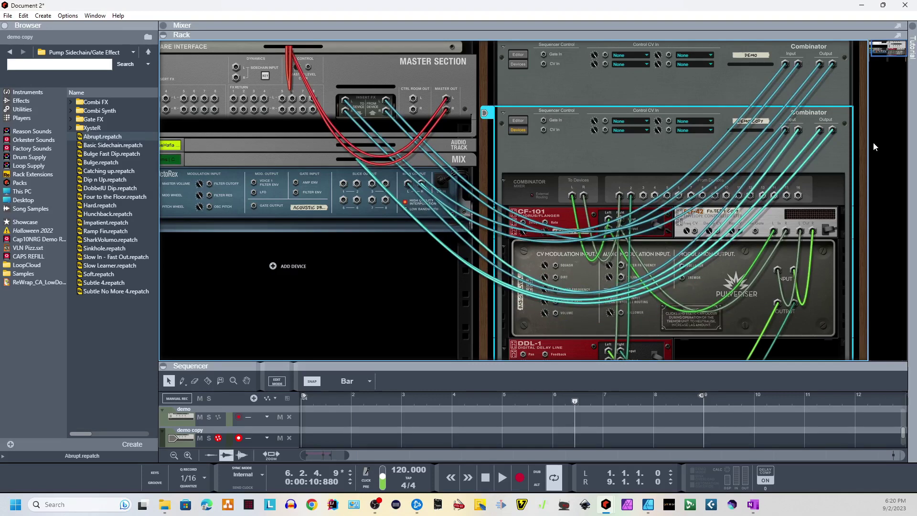
pyautogui.press('Tab')
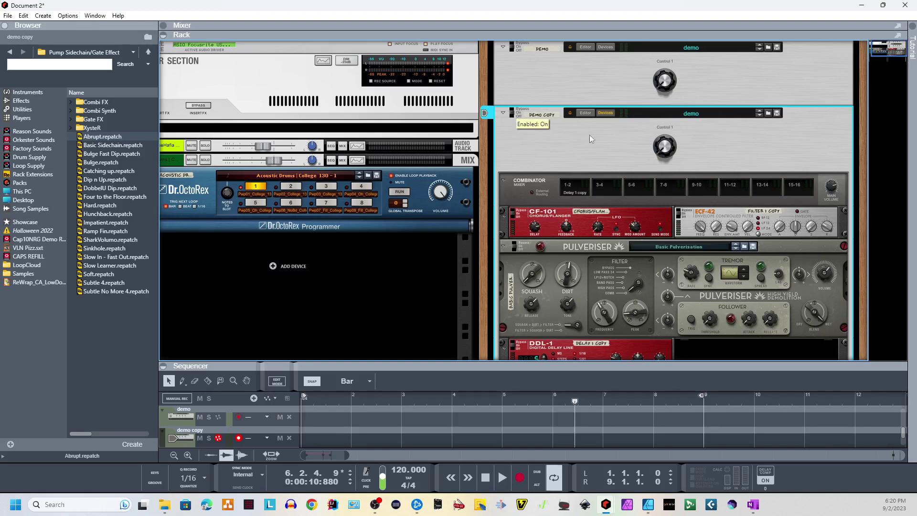
pyautogui.click(606, 113)
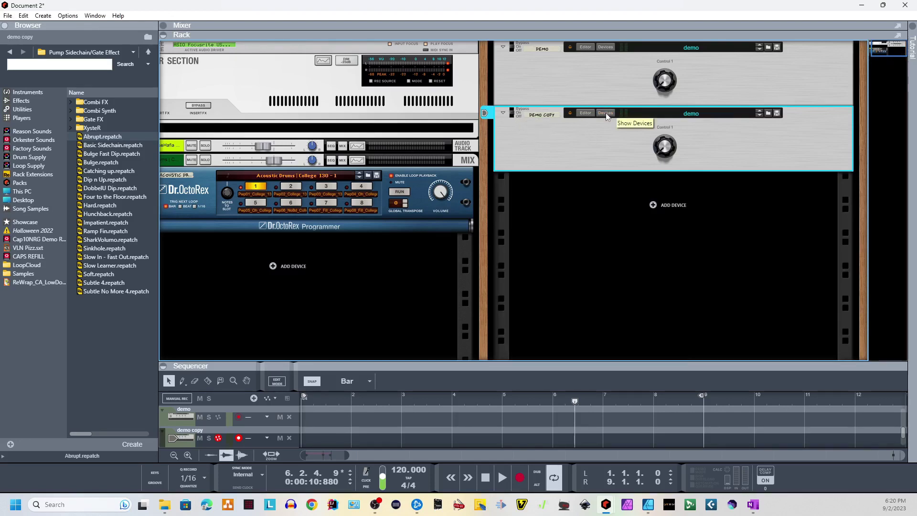
# - Sweep Control 1 on both Combinators with the drum loop playing, return them to 0, and switch Dr. OctoRex to loop 3
pyautogui.press('space')
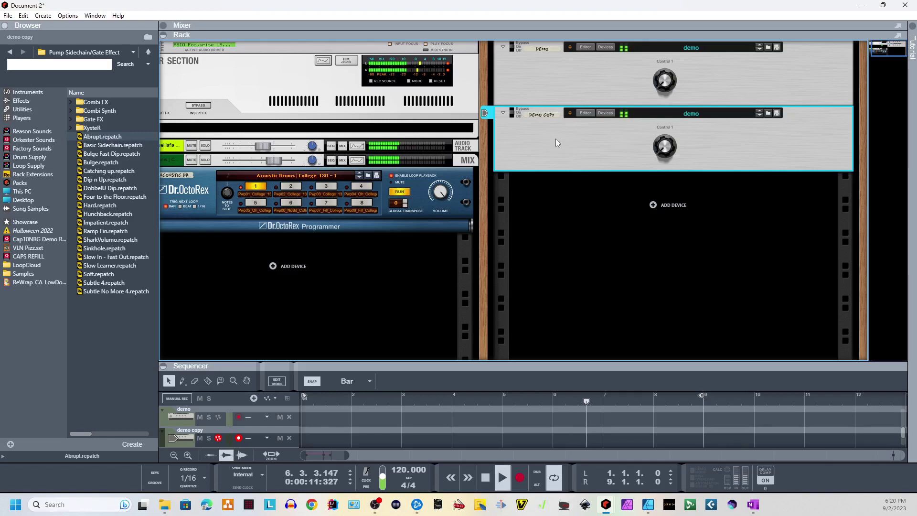
pyautogui.moveTo(664, 144); pyautogui.dragTo(665, 128)
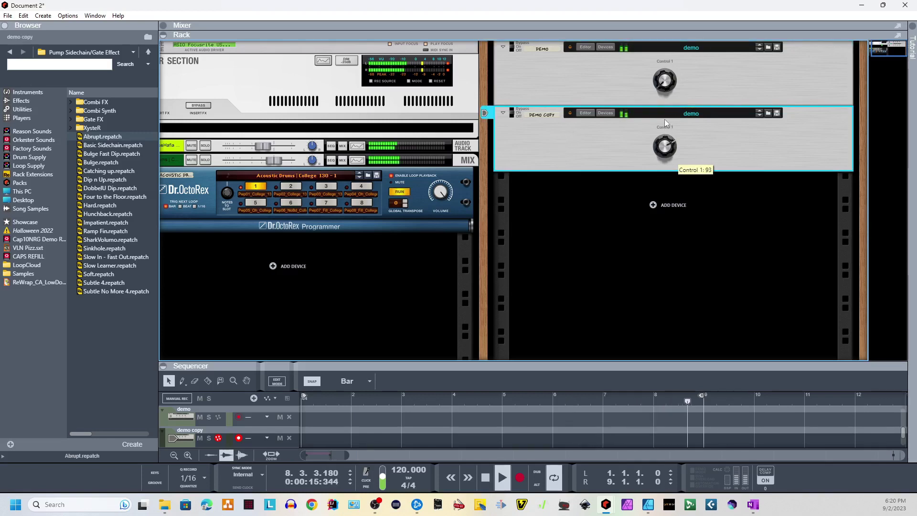
pyautogui.moveTo(657, 85); pyautogui.dragTo(658, 54)
pyautogui.moveTo(671, 161); pyautogui.dragTo(675, 171)
pyautogui.moveTo(667, 86); pyautogui.dragTo(657, 107)
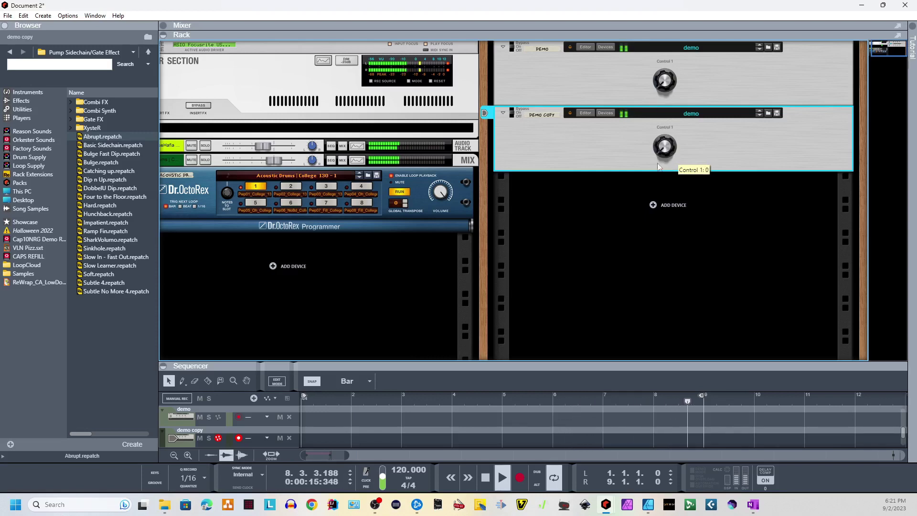
pyautogui.click(332, 193)
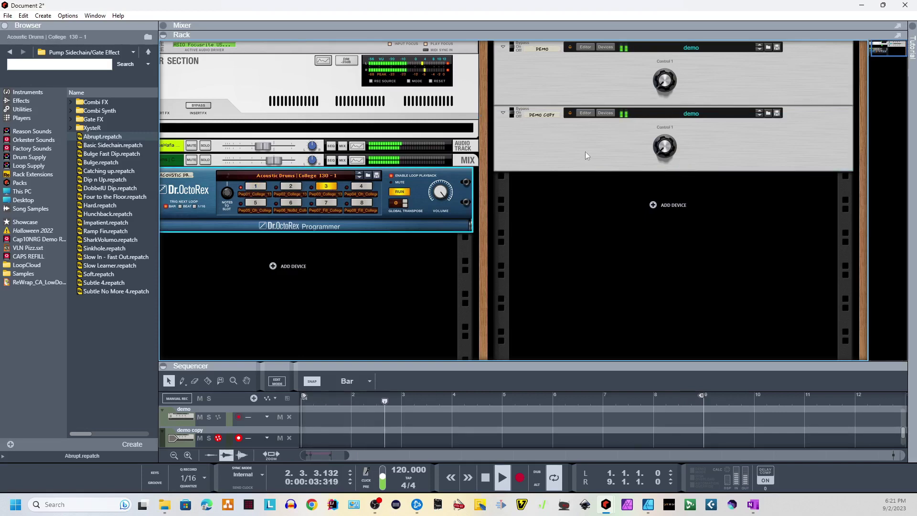
# - Sweep Control 1 on the demo copy Combinator while the drum loop plays, return it to 0, and stop playback
pyautogui.click(659, 148)
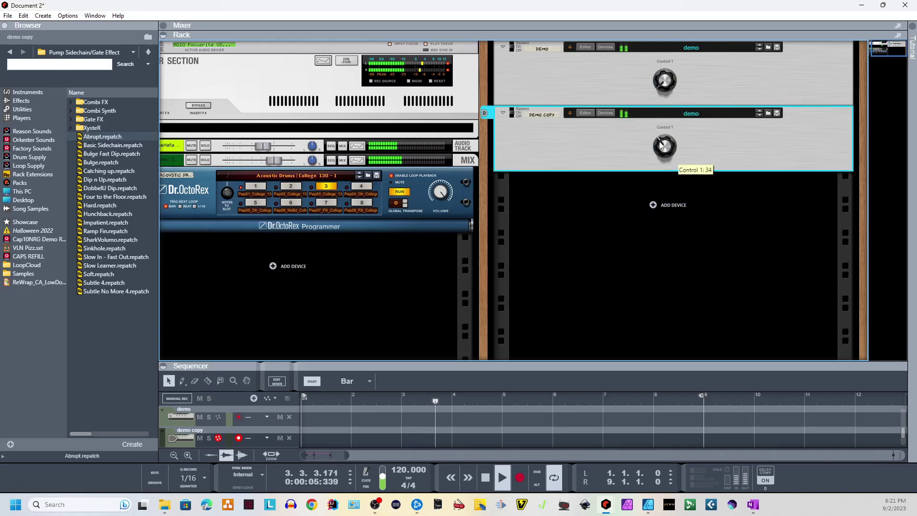
pyautogui.moveTo(658, 149)
pyautogui.mouseDown()
pyautogui.moveTo(661, 127)
pyautogui.moveTo(666, 157)
pyautogui.mouseUp()
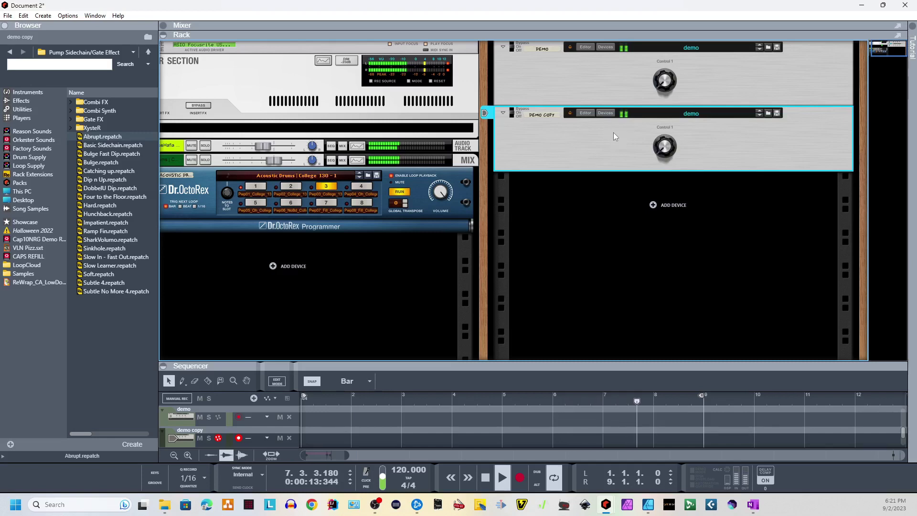
pyautogui.press('space')
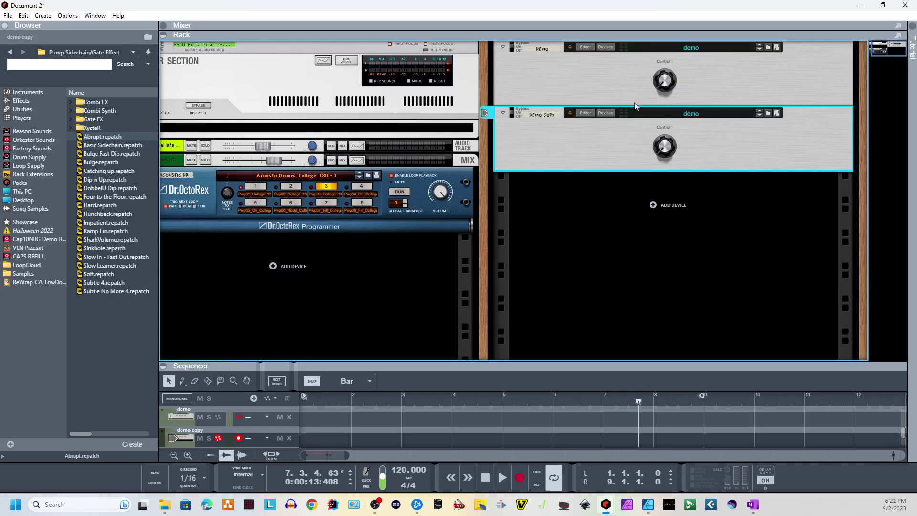
# - Move the demo copy Combinator, disconnected, below Dr. OctoRex and cable it between the Master Section's FX send 1 and FX return 1
pyautogui.press('Tab')
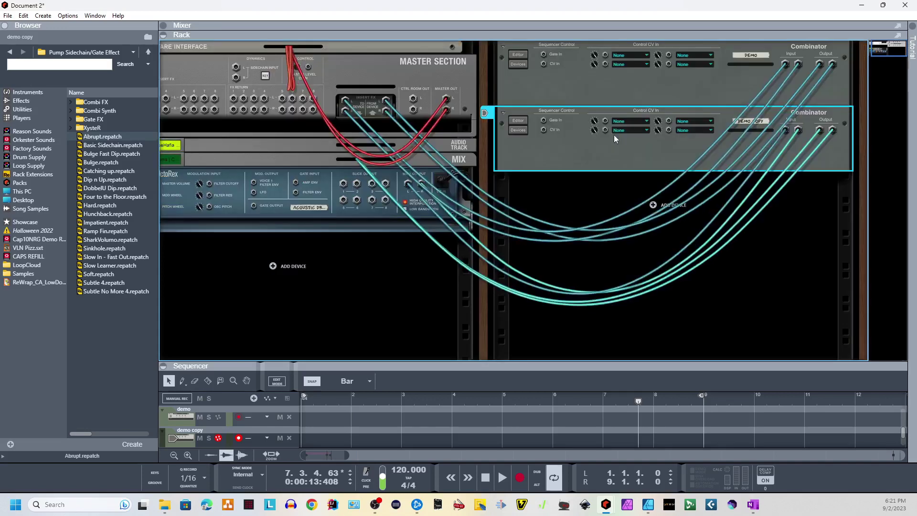
pyautogui.click(347, 307)
pyautogui.click(875, 51)
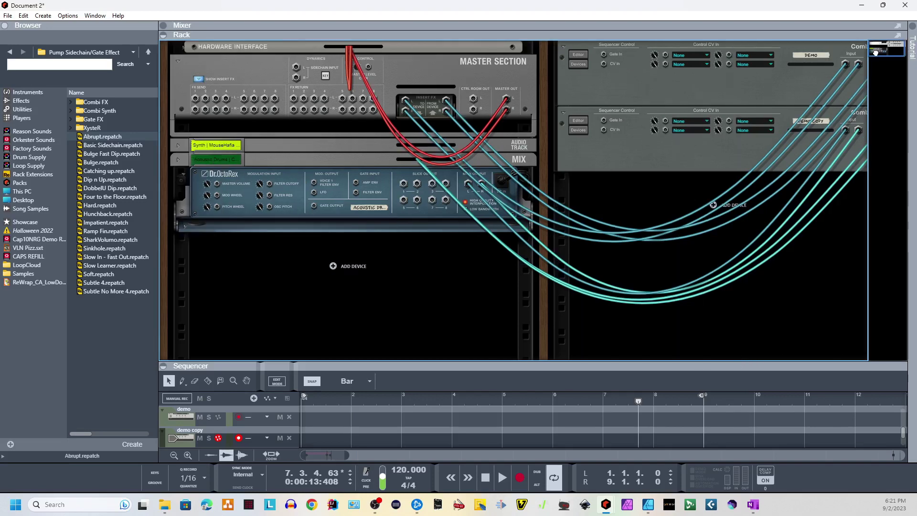
pyautogui.click(648, 111)
pyautogui.moveTo(628, 129); pyautogui.dragTo(245, 291)
pyautogui.moveTo(431, 286); pyautogui.dragTo(453, 287)
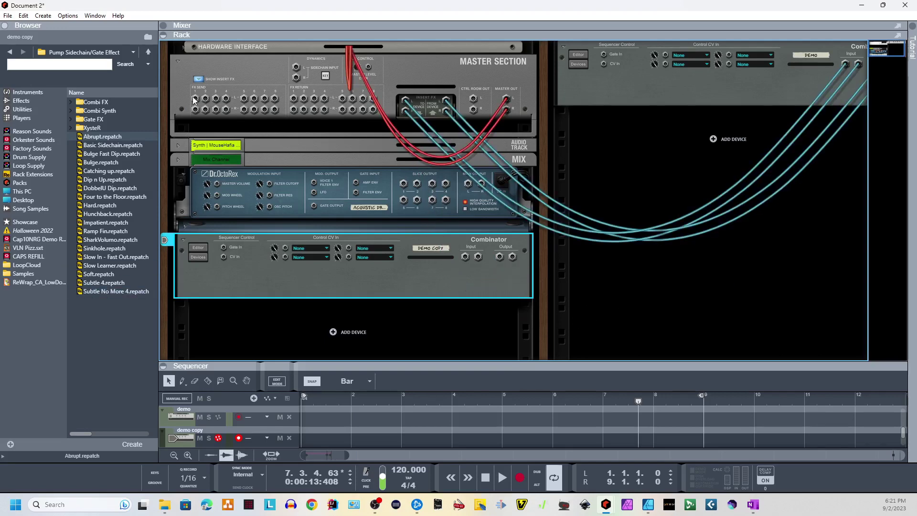
pyautogui.moveTo(194, 99); pyautogui.dragTo(293, 100)
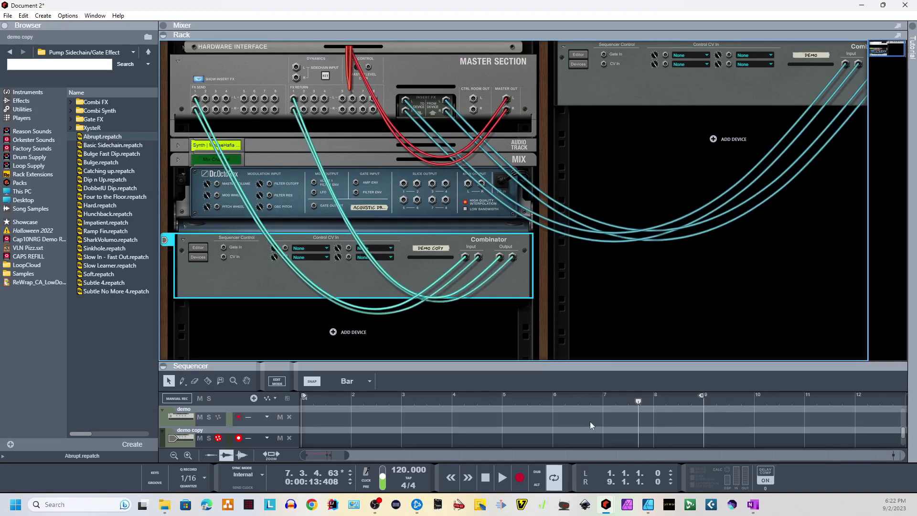
pyautogui.press('Tab')
pyautogui.scroll(-1, 721, 313)
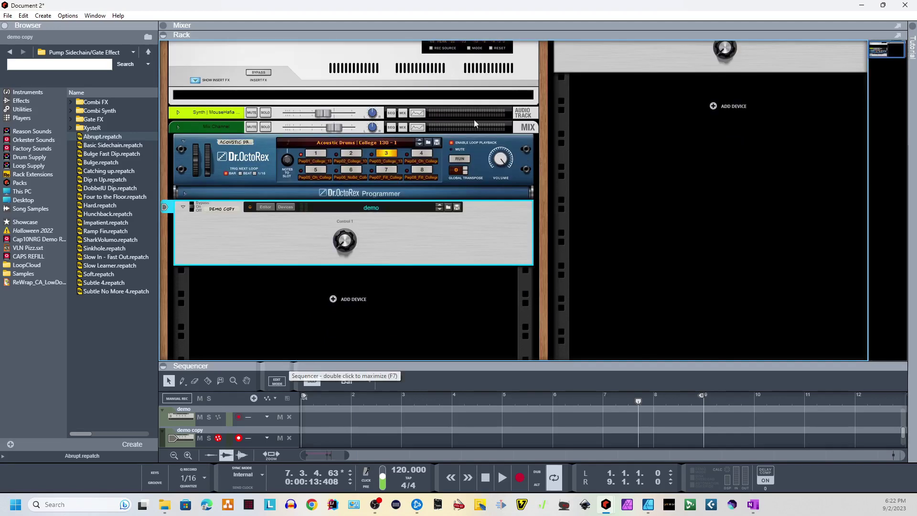
# - Locate demo copy in the mixer's FX send and return sections, start playback, and set the mix channel's FX1 send level to about -27 dB
pyautogui.moveTo(588, 51); pyautogui.dragTo(715, 189)
pyautogui.scroll(3, 830, 139)
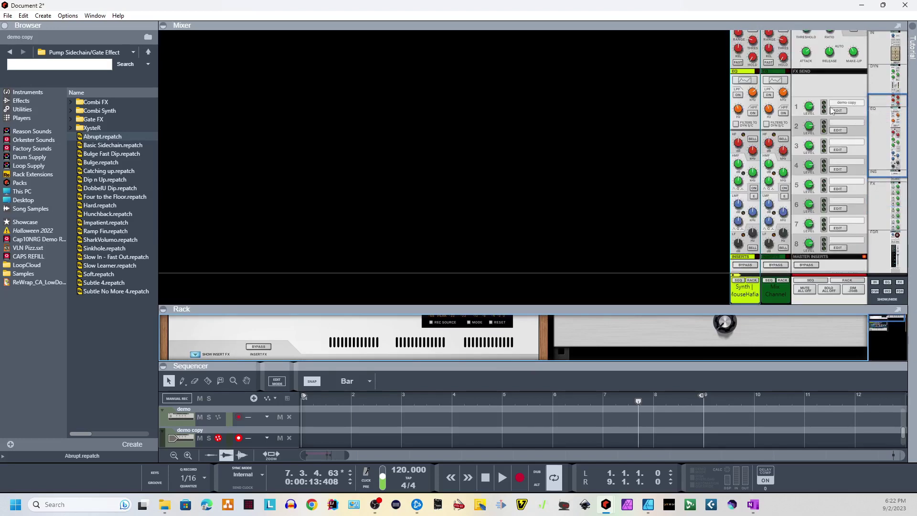
pyautogui.scroll(4, 841, 110)
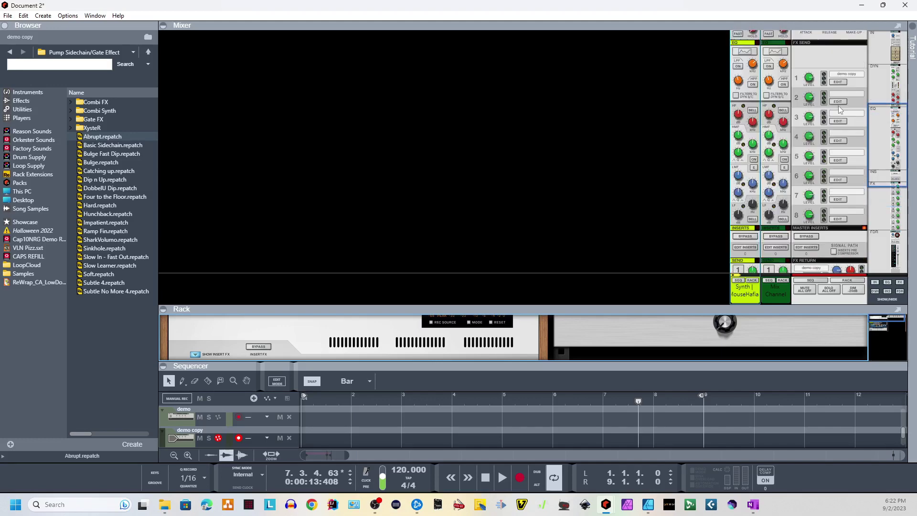
pyautogui.scroll(-2, 839, 112)
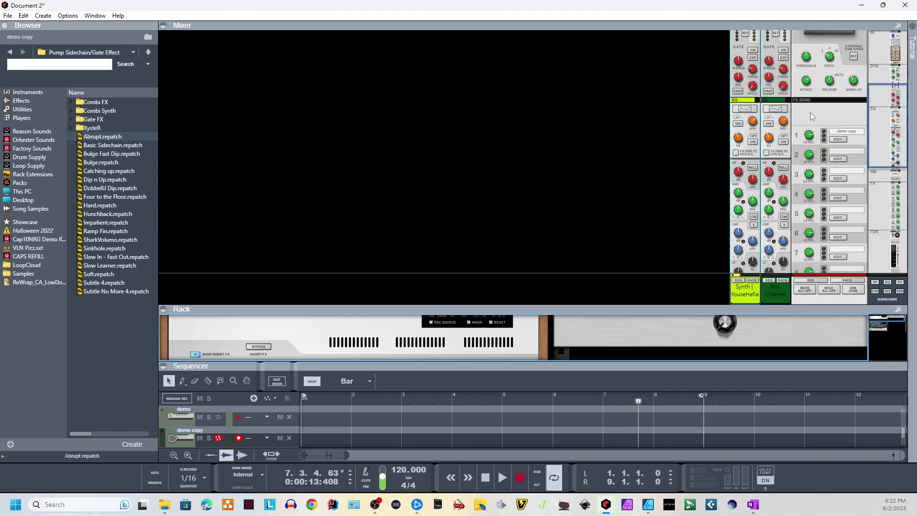
pyautogui.scroll(-12, 811, 114)
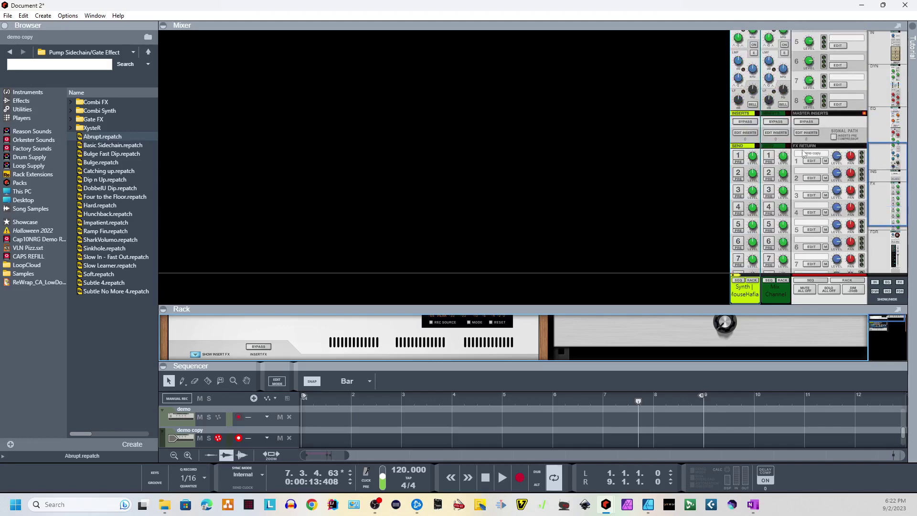
pyautogui.scroll(-4, 788, 165)
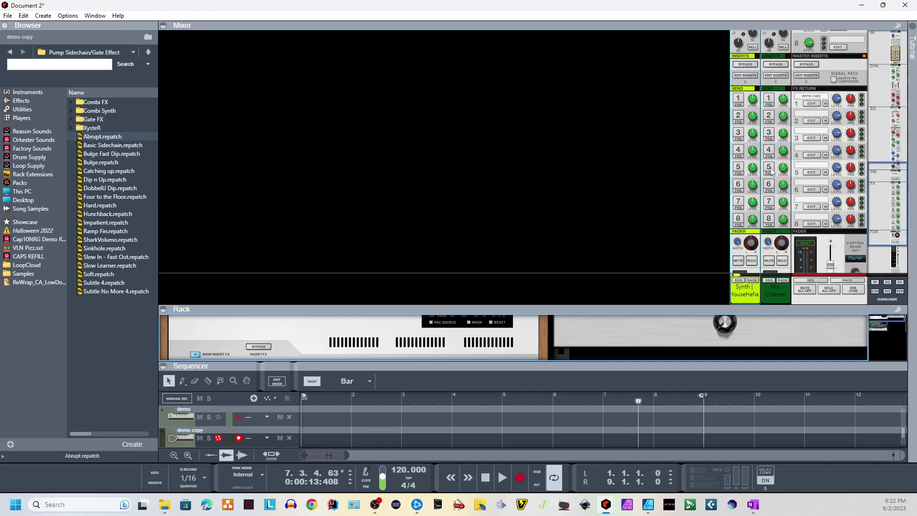
pyautogui.press('space')
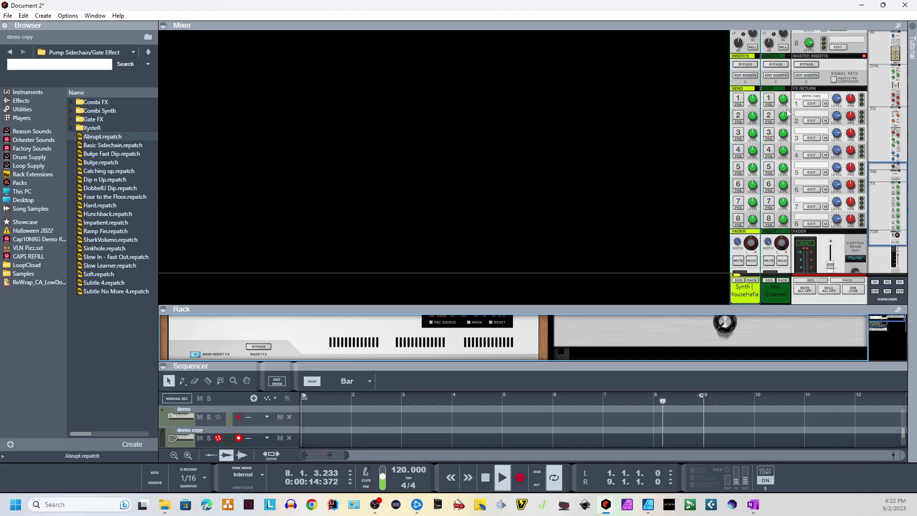
pyautogui.moveTo(787, 105)
pyautogui.mouseDown()
pyautogui.moveTo(787, 86)
pyautogui.moveTo(788, 106)
pyautogui.mouseUp()
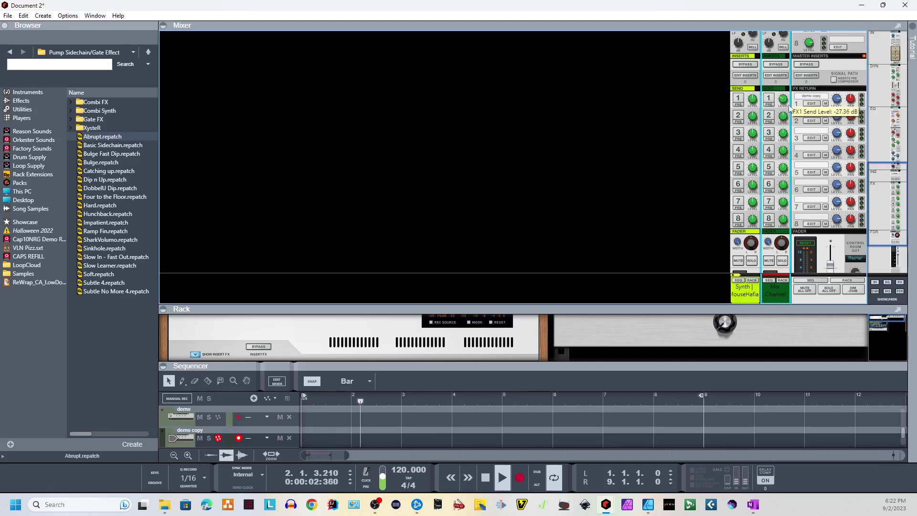
# - Turn up Control 1 on the demo copy Combinator below Dr. OctoRex and bring the mixer's send section back into view
pyautogui.scroll(-2, 672, 182)
pyautogui.moveTo(540, 306); pyautogui.dragTo(502, 140)
pyautogui.click(344, 261)
pyautogui.scroll(5, 707, 239)
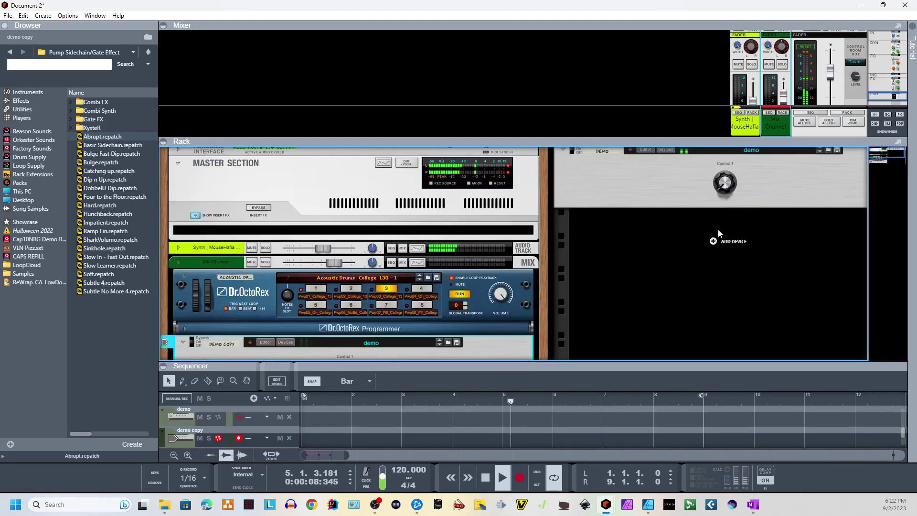
pyautogui.scroll(3, 694, 105)
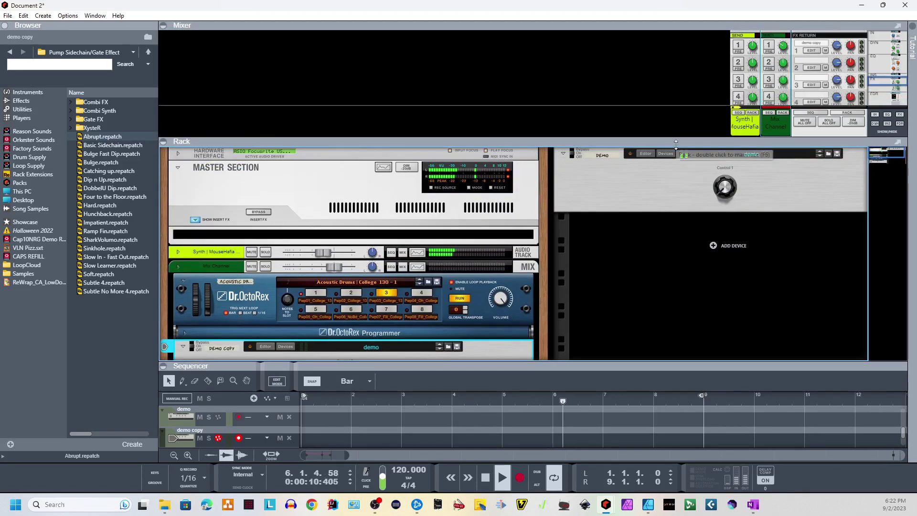
pyautogui.moveTo(694, 105); pyautogui.dragTo(743, 194)
# - Enable FX send 1 on the Synth channel at about -4.86 dB and on the mix channel at about 3.41 dB
pyautogui.click(752, 184)
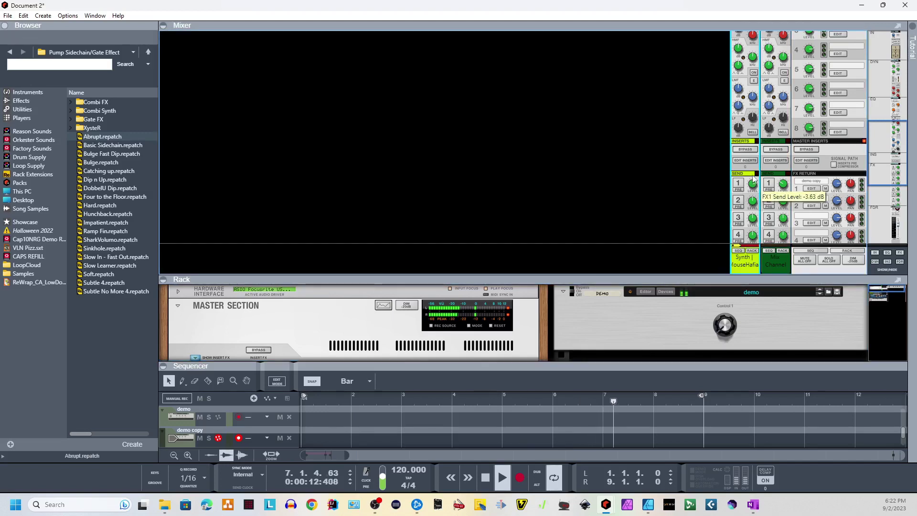
pyautogui.moveTo(753, 183); pyautogui.dragTo(752, 192)
pyautogui.click(738, 183)
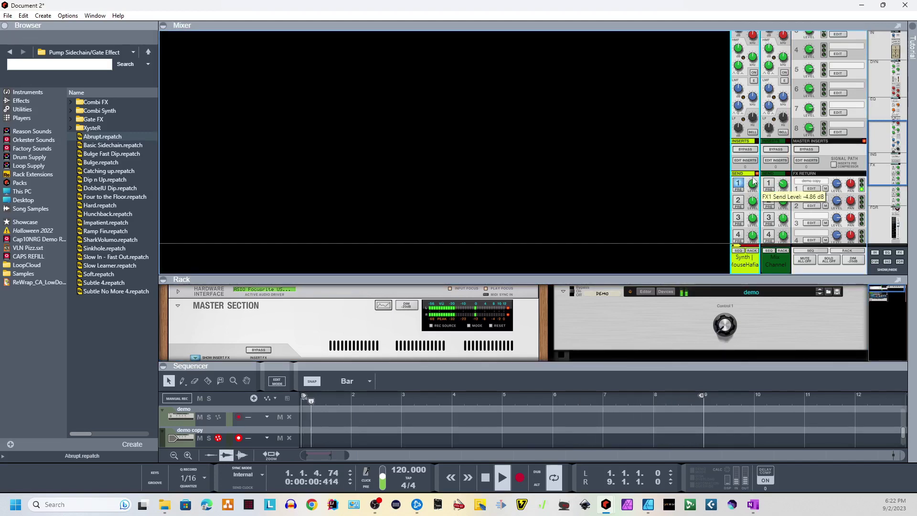
pyautogui.moveTo(788, 190)
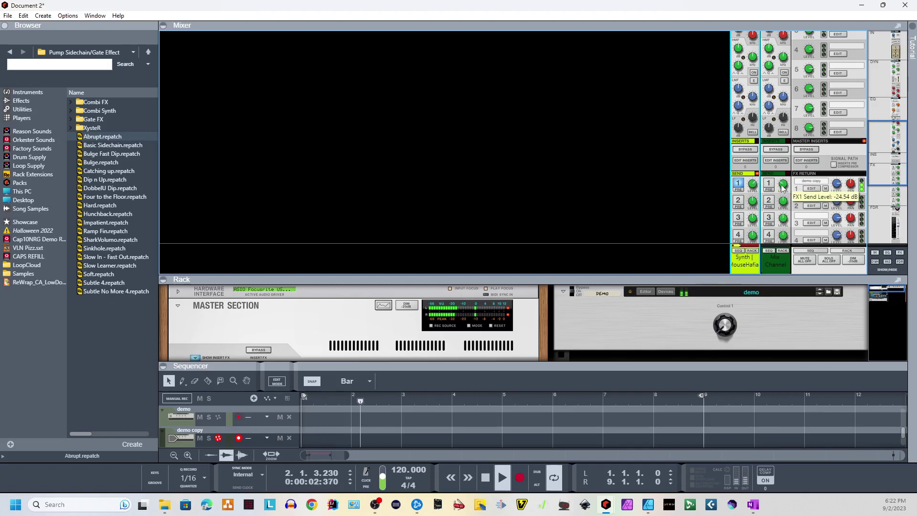
pyautogui.click(769, 185)
pyautogui.moveTo(783, 185); pyautogui.dragTo(782, 160)
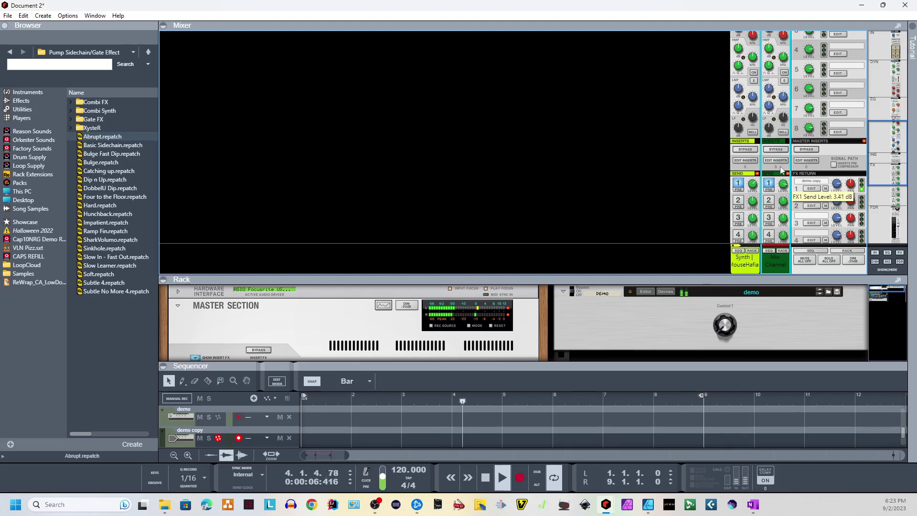
# - Expand the mix channel in the rack and cable Dr. OctoRex's main outputs back into its left and right inputs
pyautogui.scroll(-5, 675, 236)
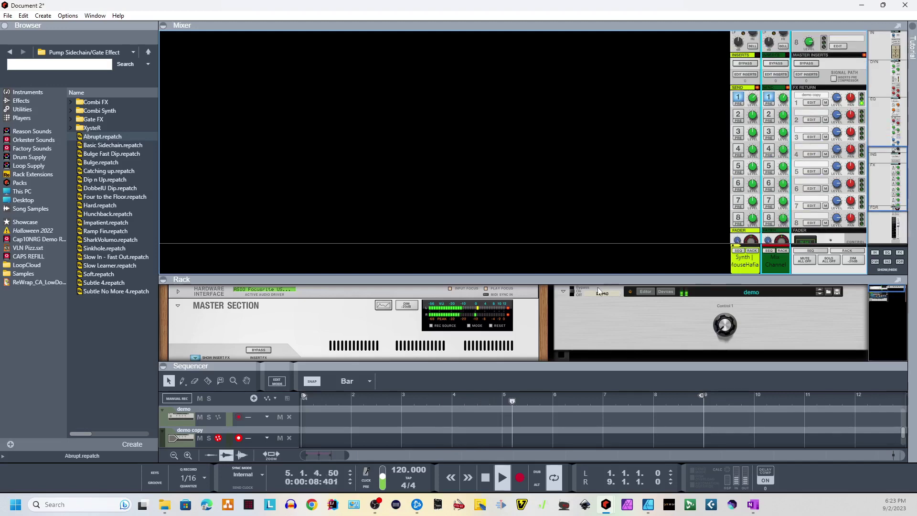
pyautogui.moveTo(602, 276); pyautogui.dragTo(592, 69)
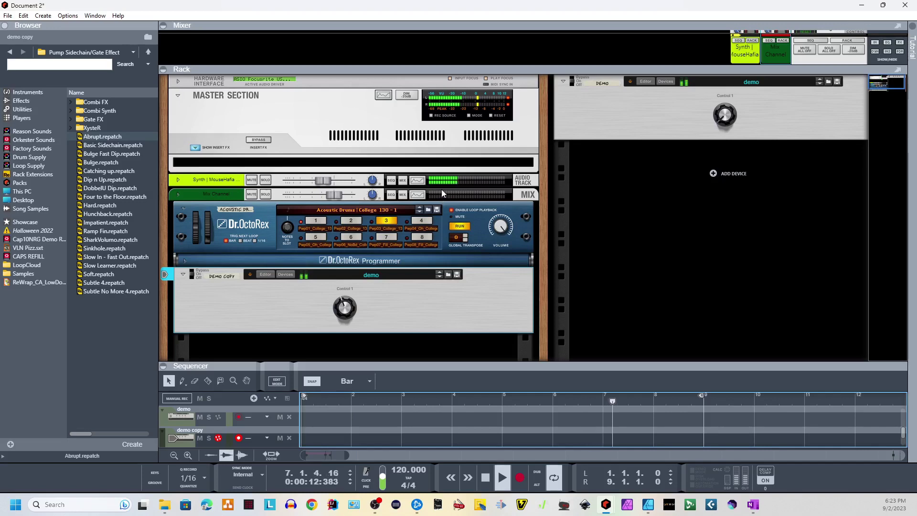
pyautogui.press('Tab')
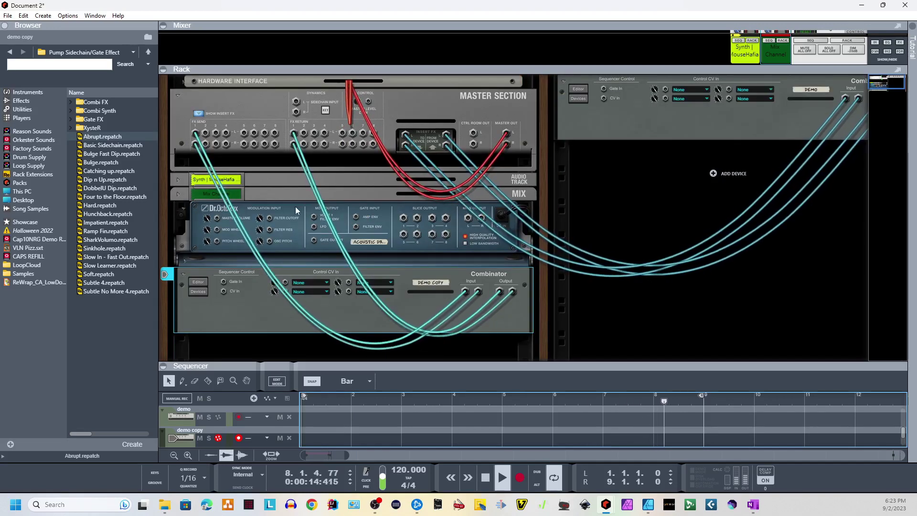
pyautogui.click(180, 199)
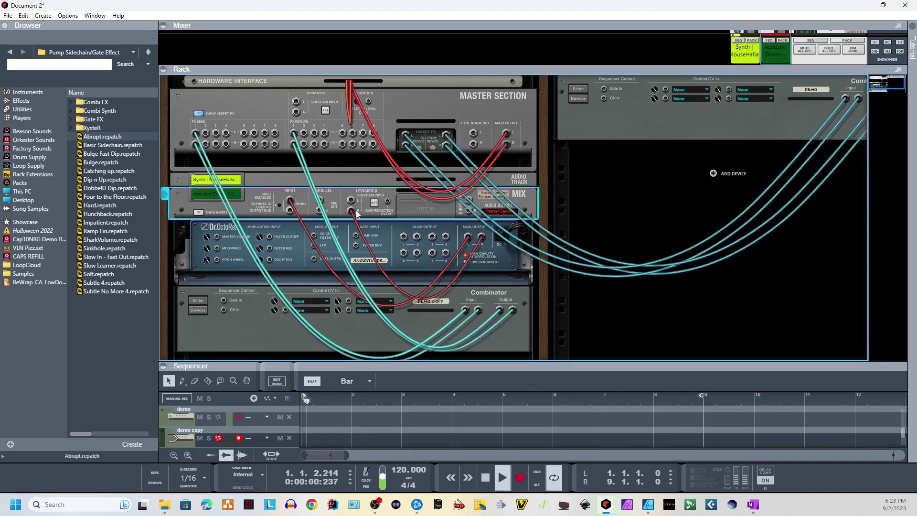
pyautogui.moveTo(356, 213); pyautogui.dragTo(293, 214)
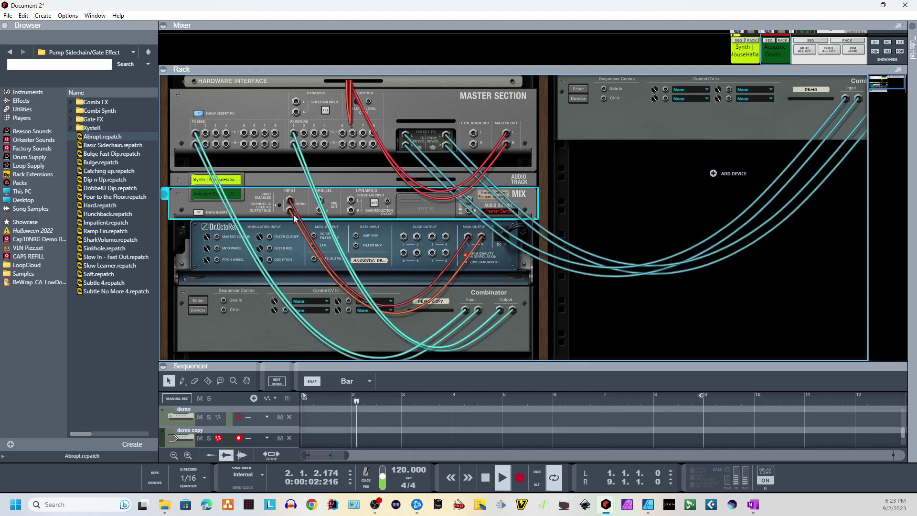
pyautogui.press('Tab')
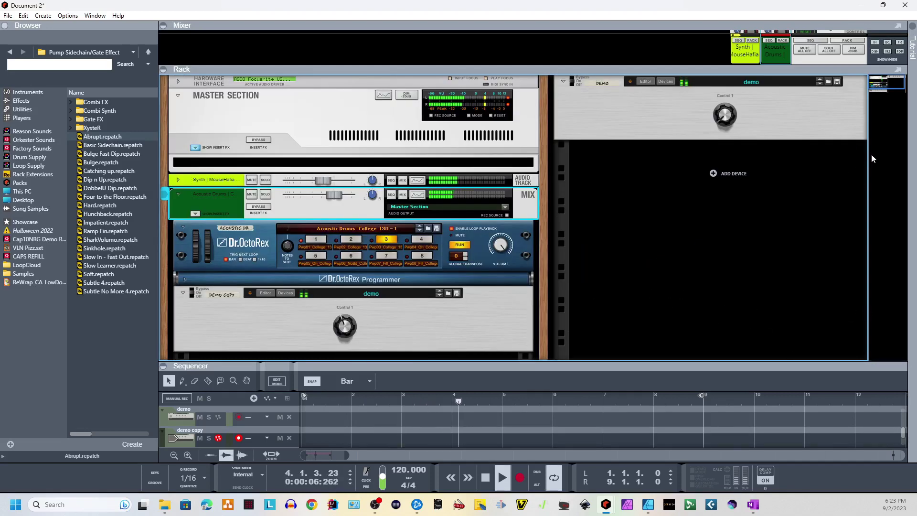
# - Raise the Acoustic Drums channel's FX1 send level in the mixer, audition the result, and stop playback
pyautogui.moveTo(597, 71); pyautogui.dragTo(598, 311)
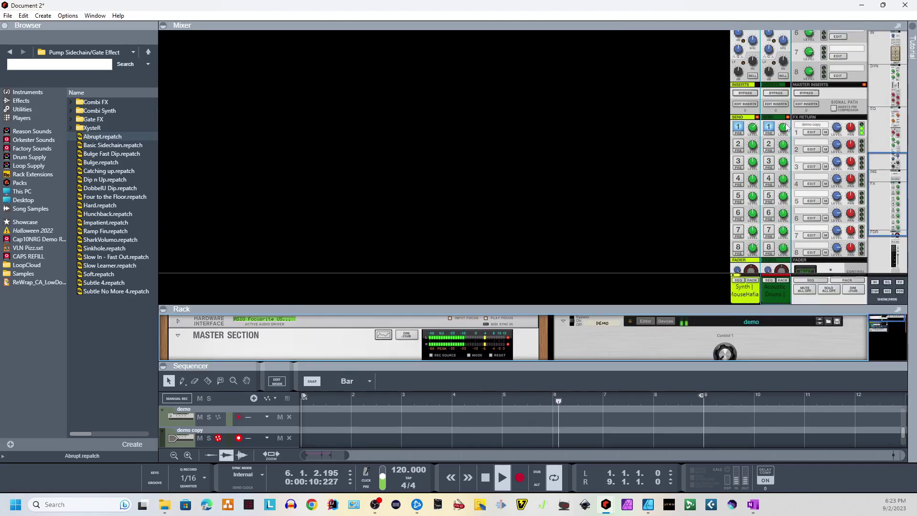
pyautogui.moveTo(786, 126); pyautogui.dragTo(798, 103)
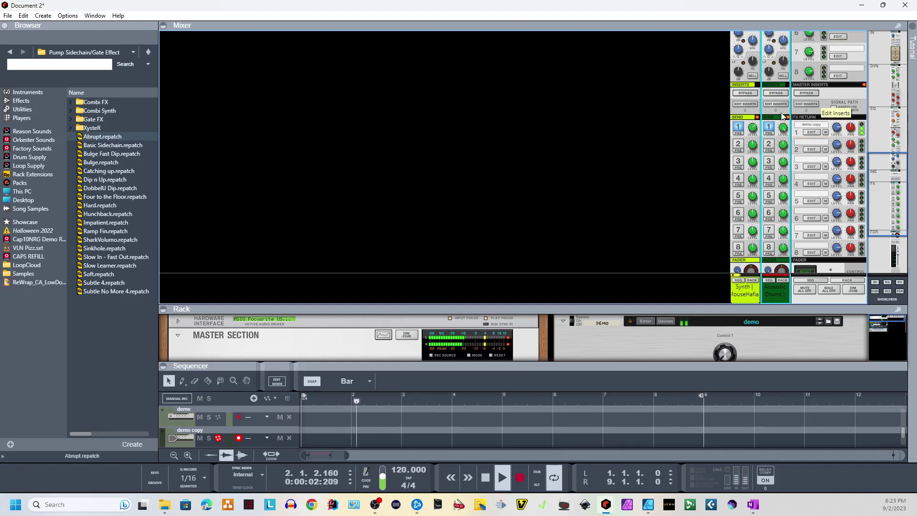
pyautogui.press('space')
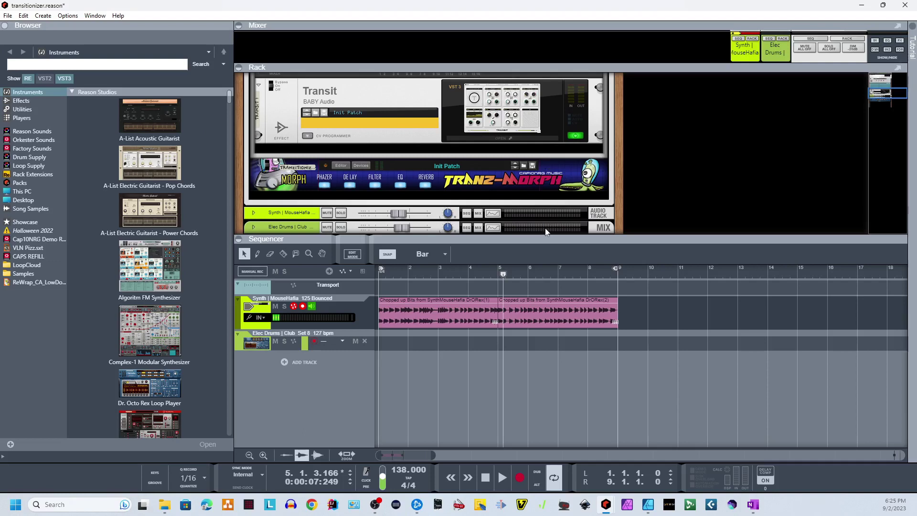
# - Enlarge the transitionizer document's rack, switch off all five Tranz-Morph effects, and start playback
pyautogui.moveTo(542, 240); pyautogui.dragTo(536, 385)
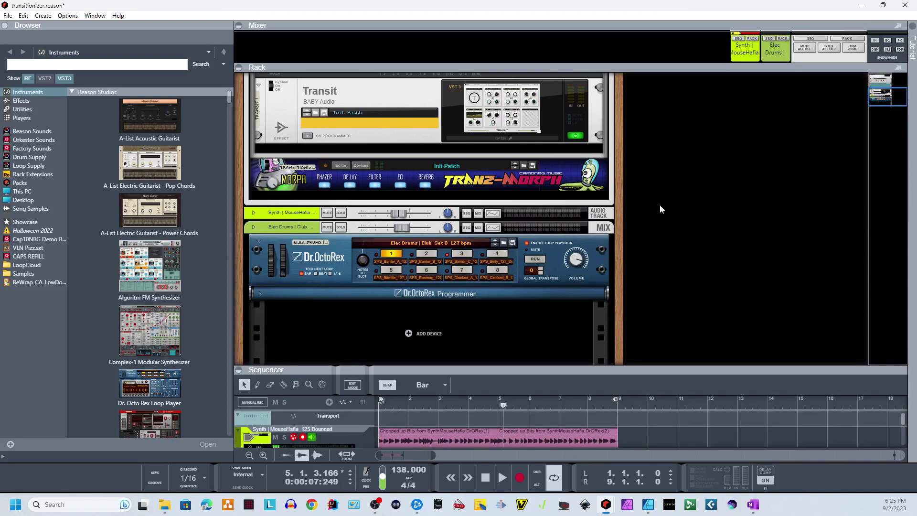
pyautogui.click(328, 195)
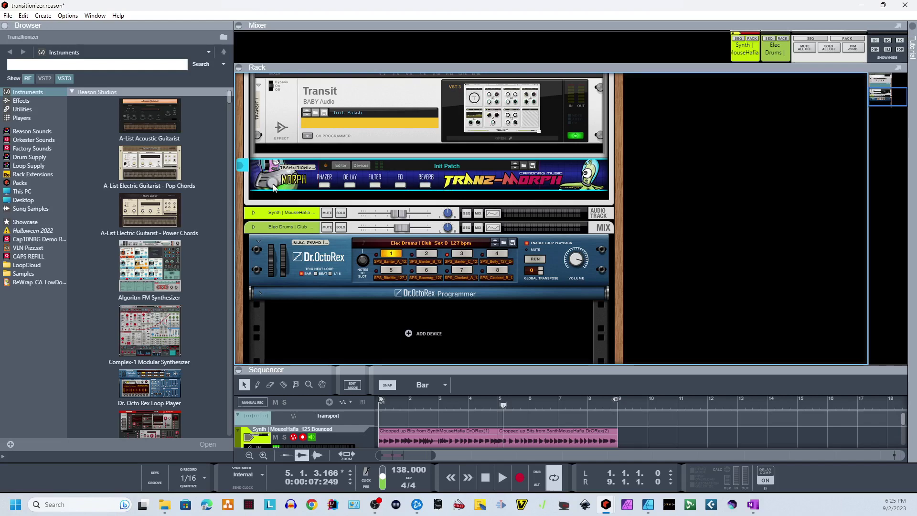
pyautogui.moveTo(274, 189)
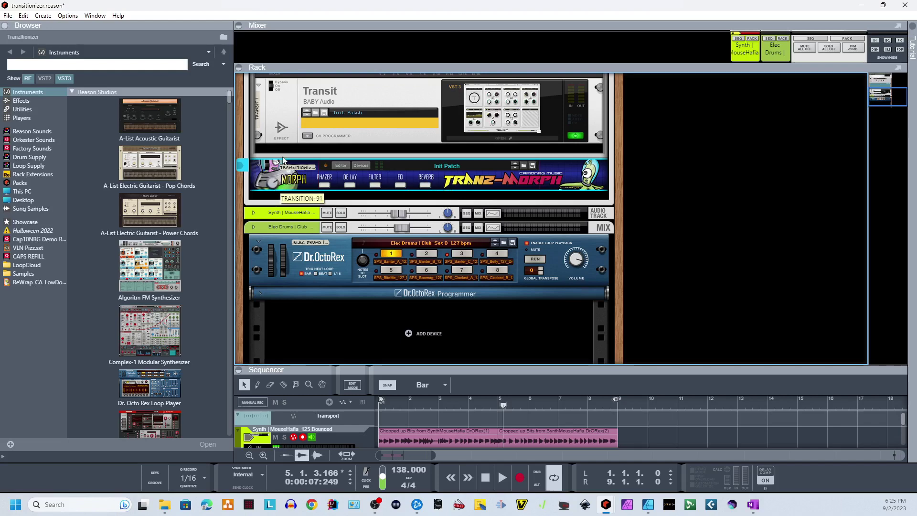
pyautogui.press('space')
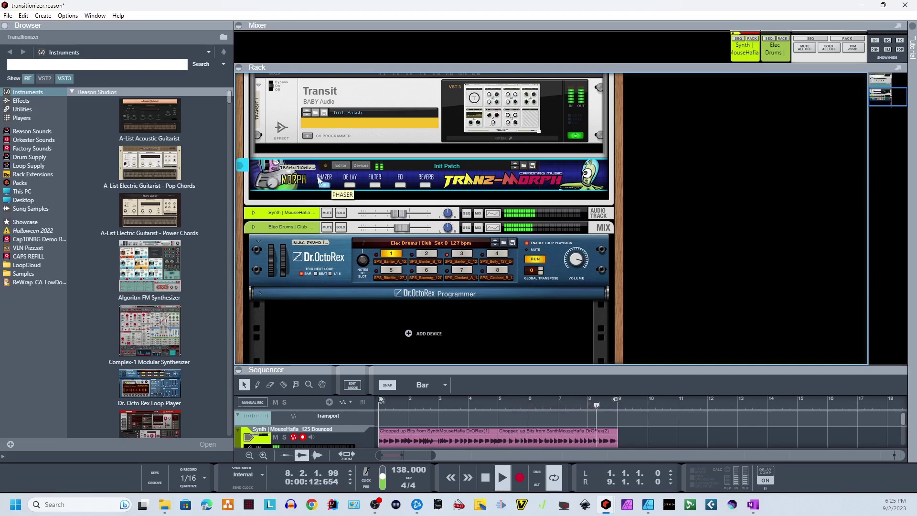
# - Enable Phaser, Delay, Filter, EQ and Reverb on the Tranz-Morph Combinator and turn its Transition knob to about 32
pyautogui.click(349, 185)
pyautogui.click(375, 185)
pyautogui.click(401, 185)
pyautogui.moveTo(276, 185); pyautogui.dragTo(275, 173)
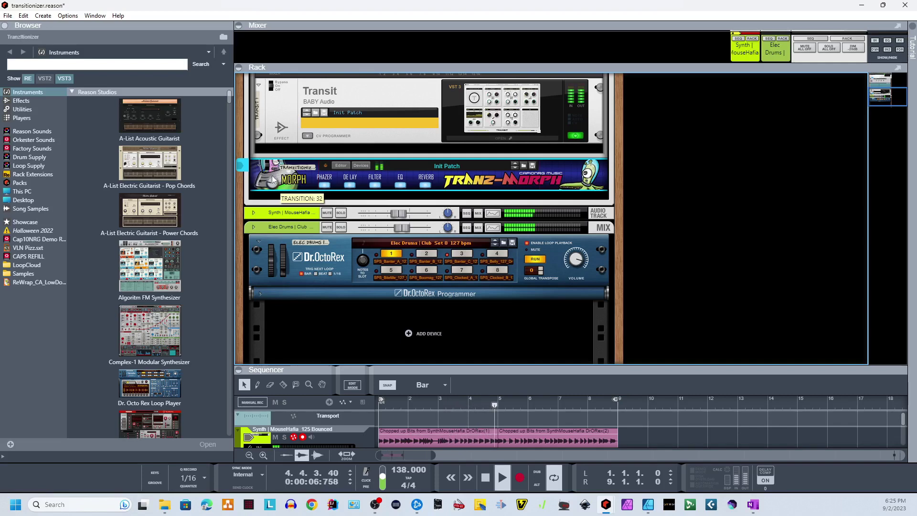